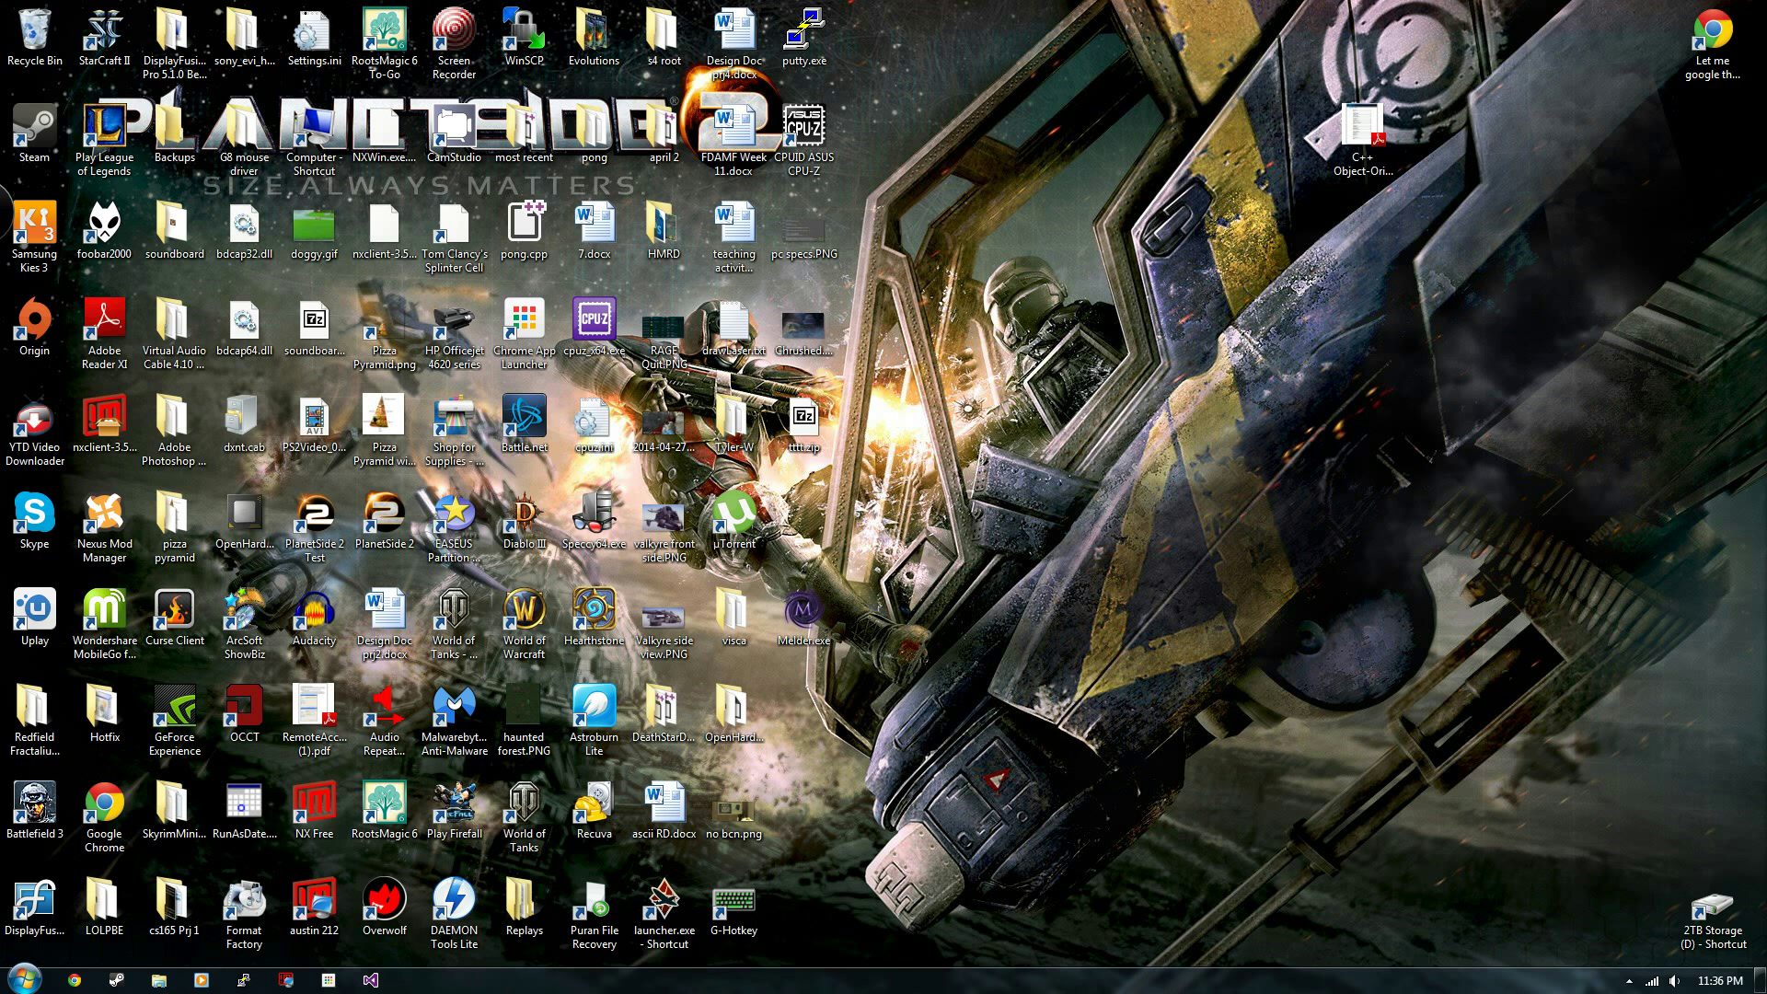
- Snap the Virtual Audio Cable page to the left half and the G-Hotkey site to the right
{"action": "left_click", "coordinate": [74, 980]}
{"action": "left_click_drag", "start_coordinate": [1267, 237], "coordinate": [0, 101]}
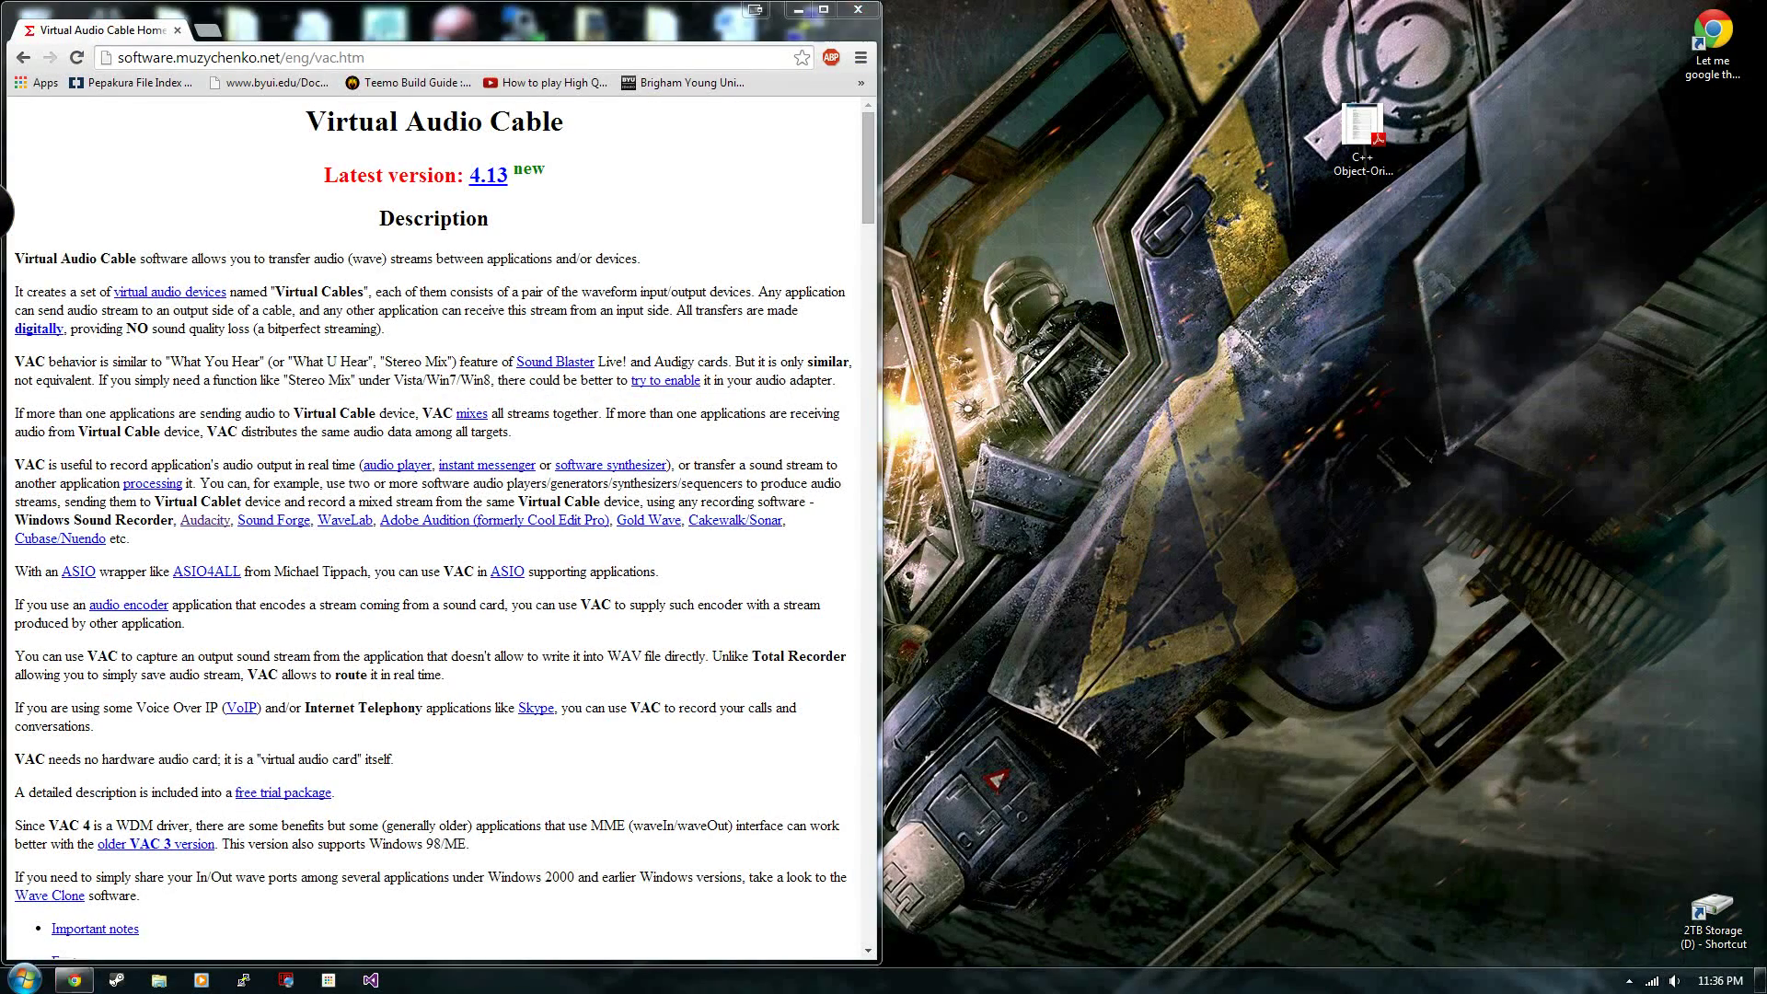
{"action": "key", "text": "alt+Tab"}
{"action": "left_click", "coordinate": [710, 241]}
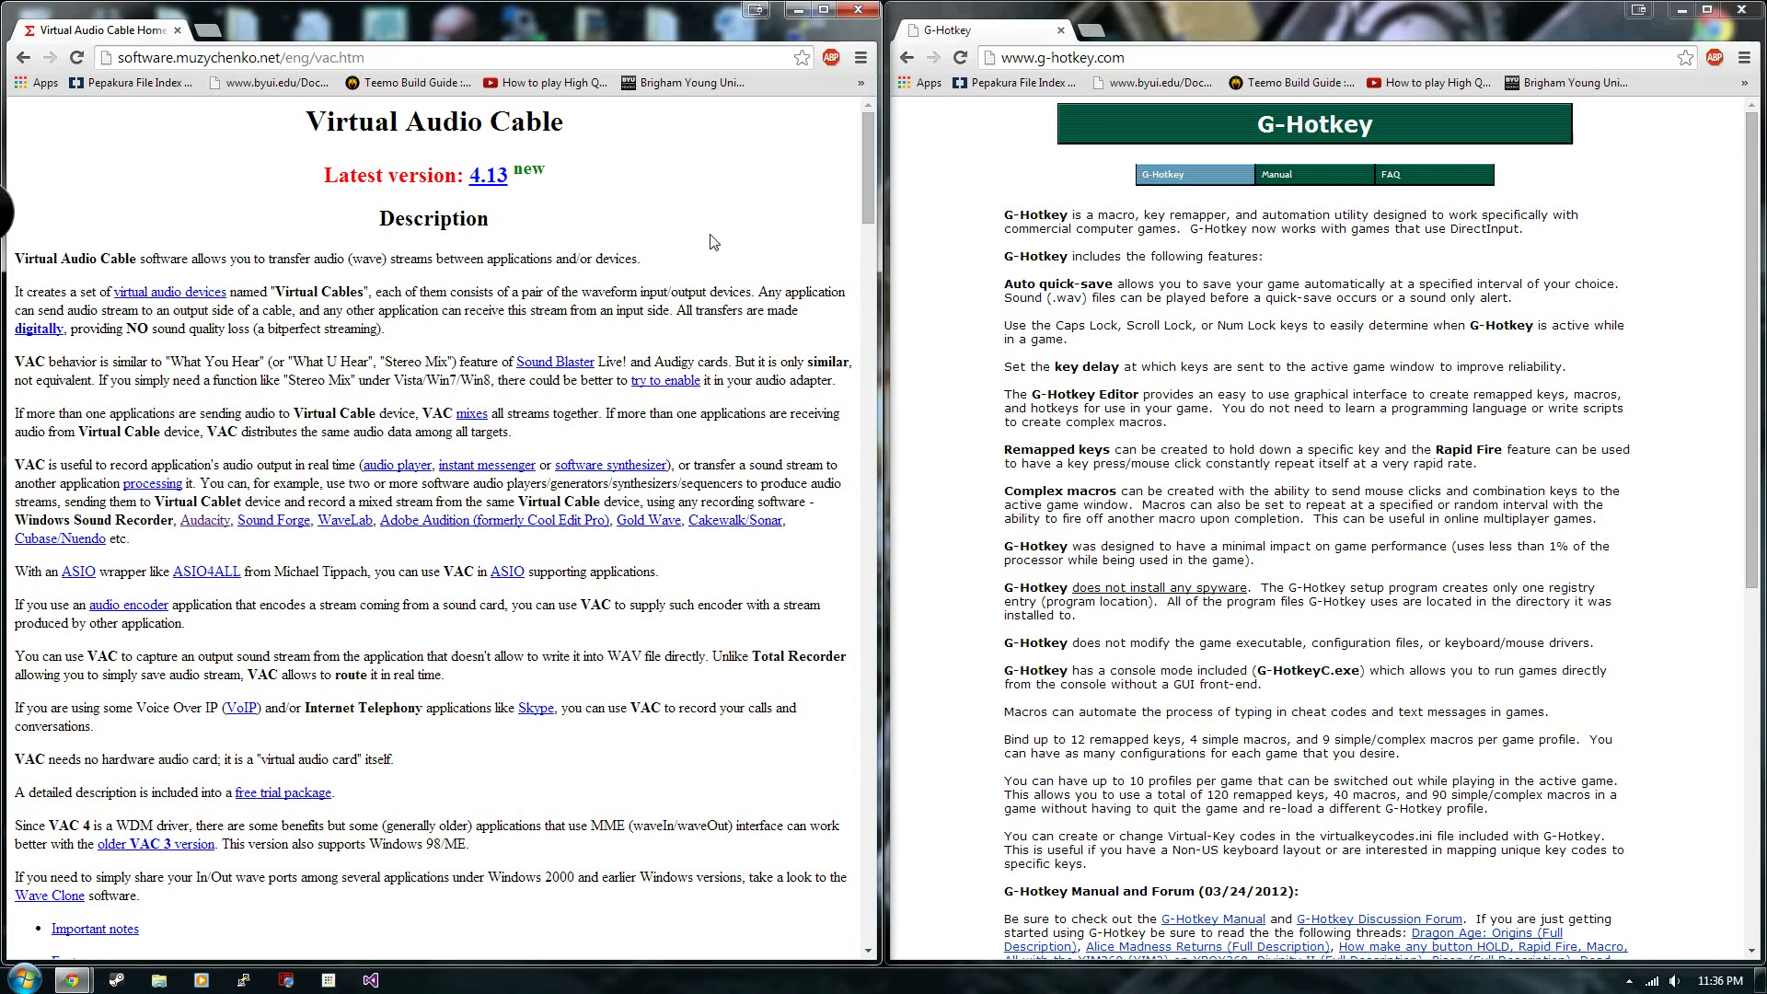
- Scroll the VAC page to the Trial version limitations and highlight its two bullets
{"action": "scroll", "coordinate": [364, 186], "scroll_direction": "down", "scroll_amount": 9}
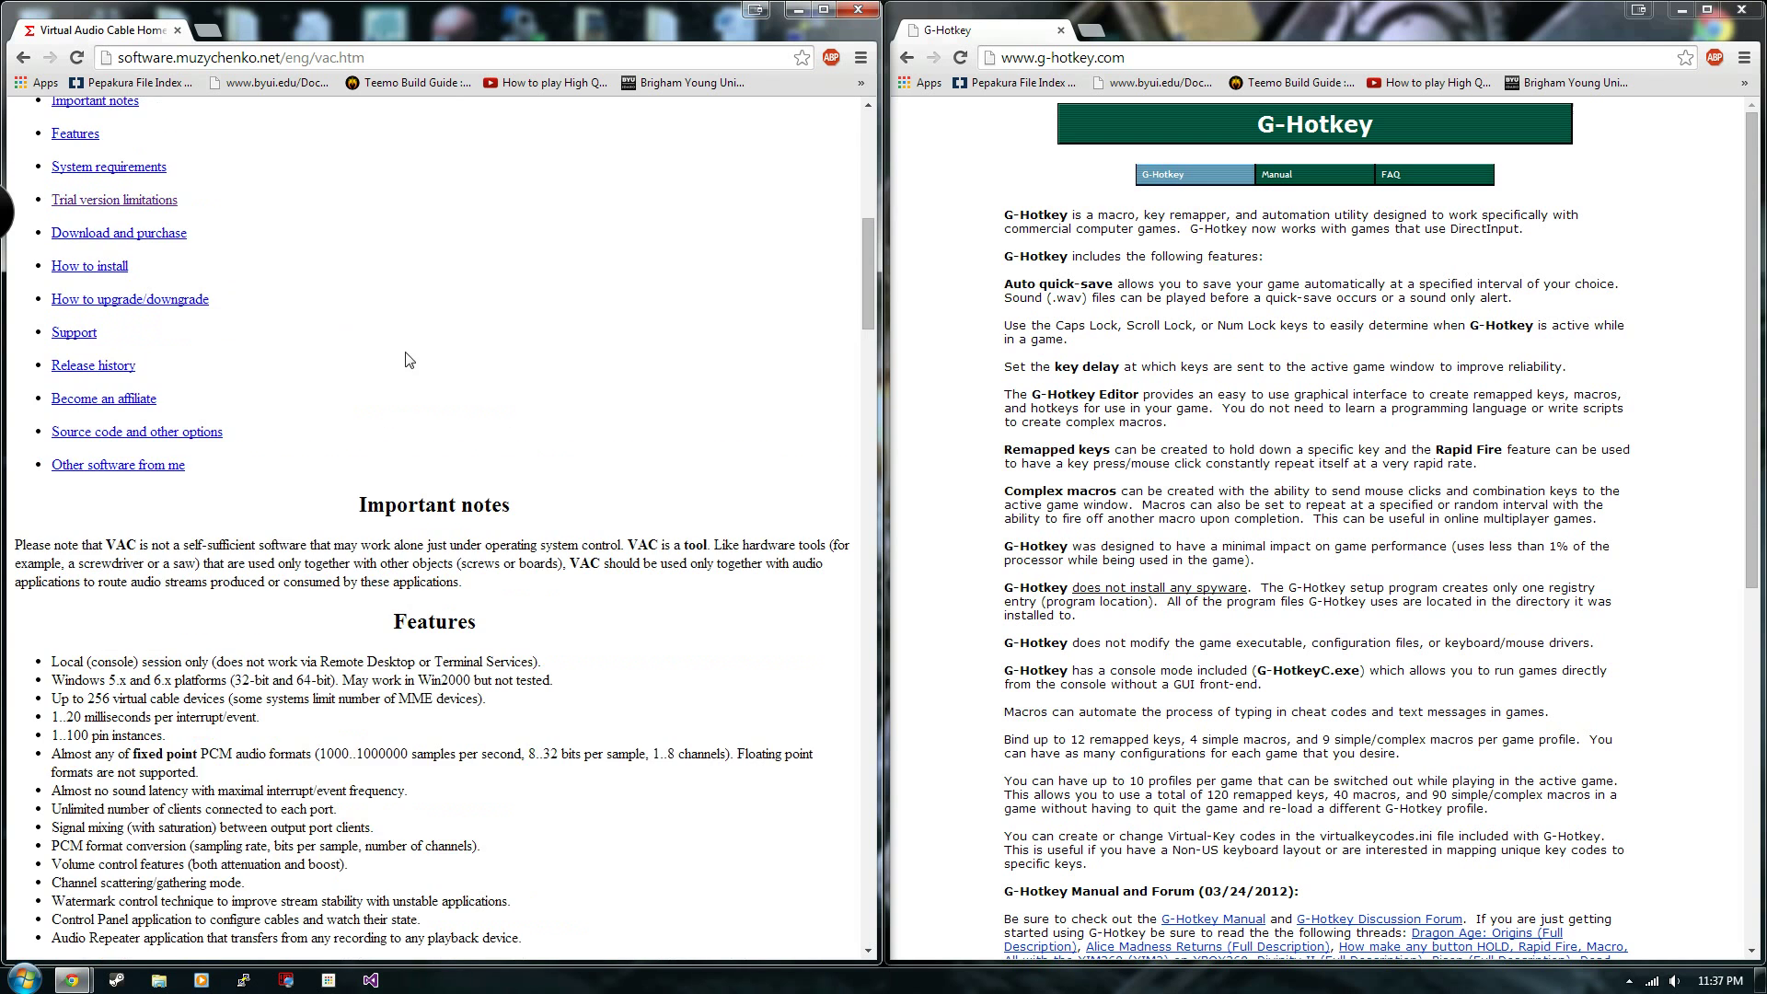
{"action": "scroll", "coordinate": [430, 386], "scroll_direction": "up", "scroll_amount": 2}
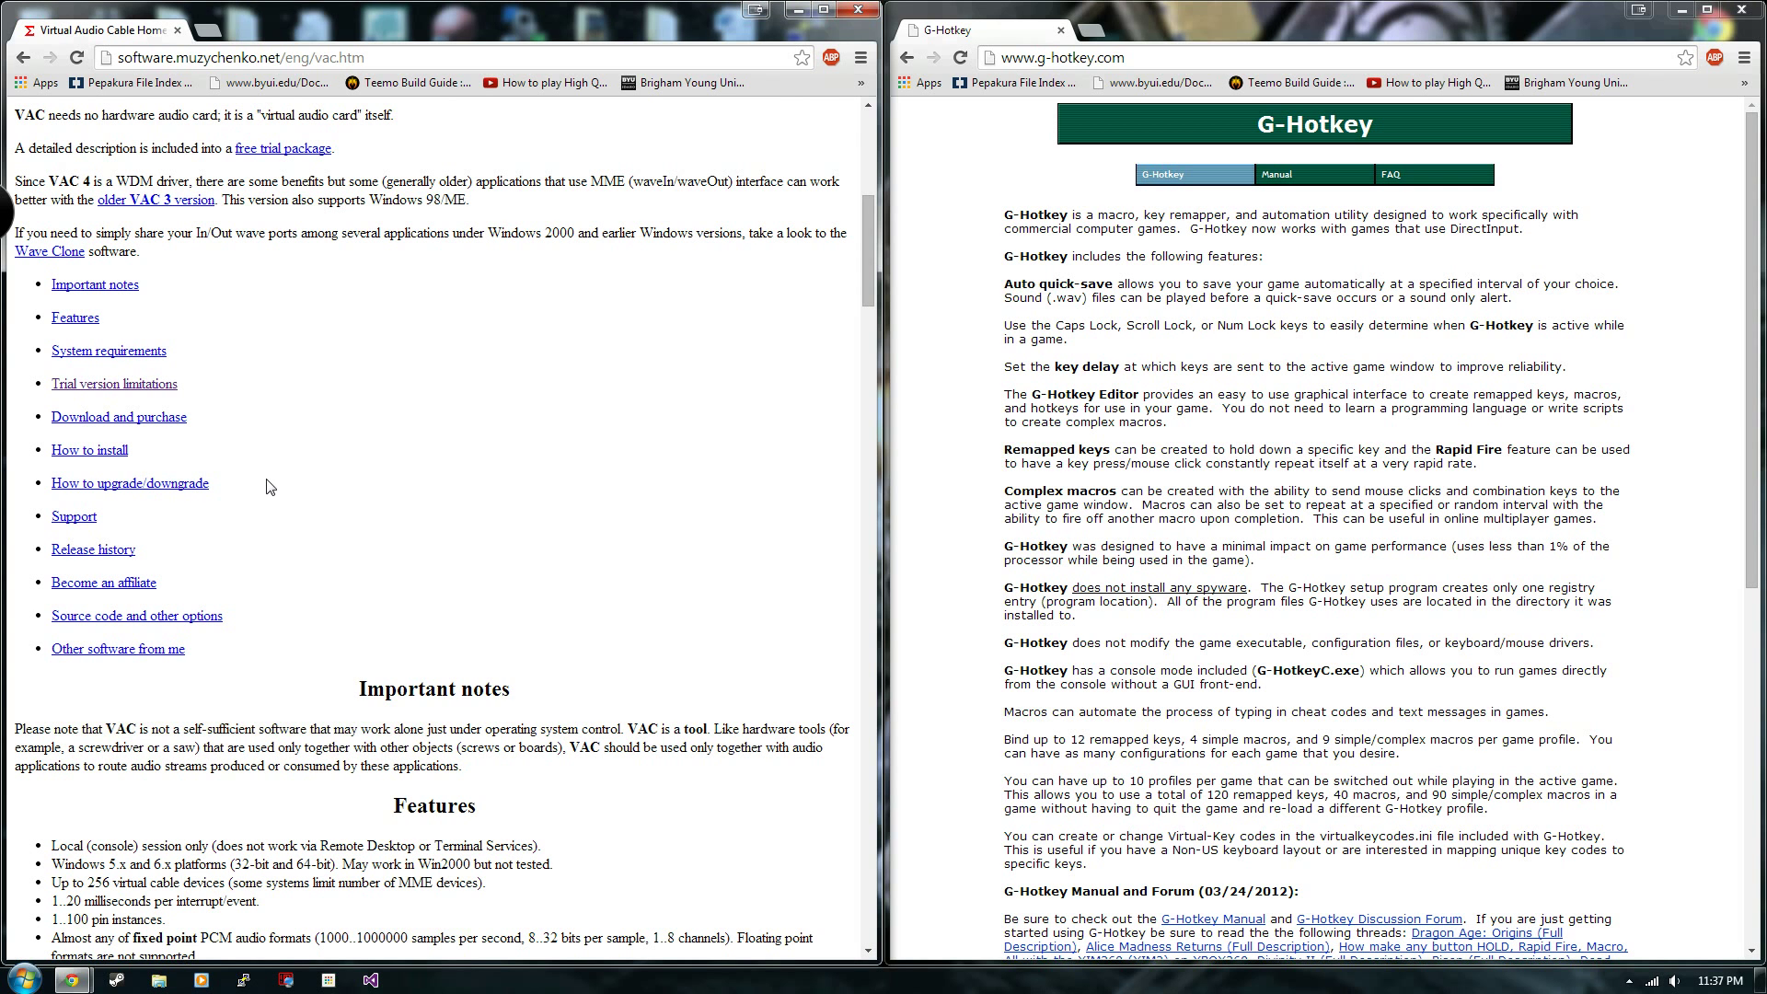
{"action": "scroll", "coordinate": [328, 461], "scroll_direction": "down", "scroll_amount": 2}
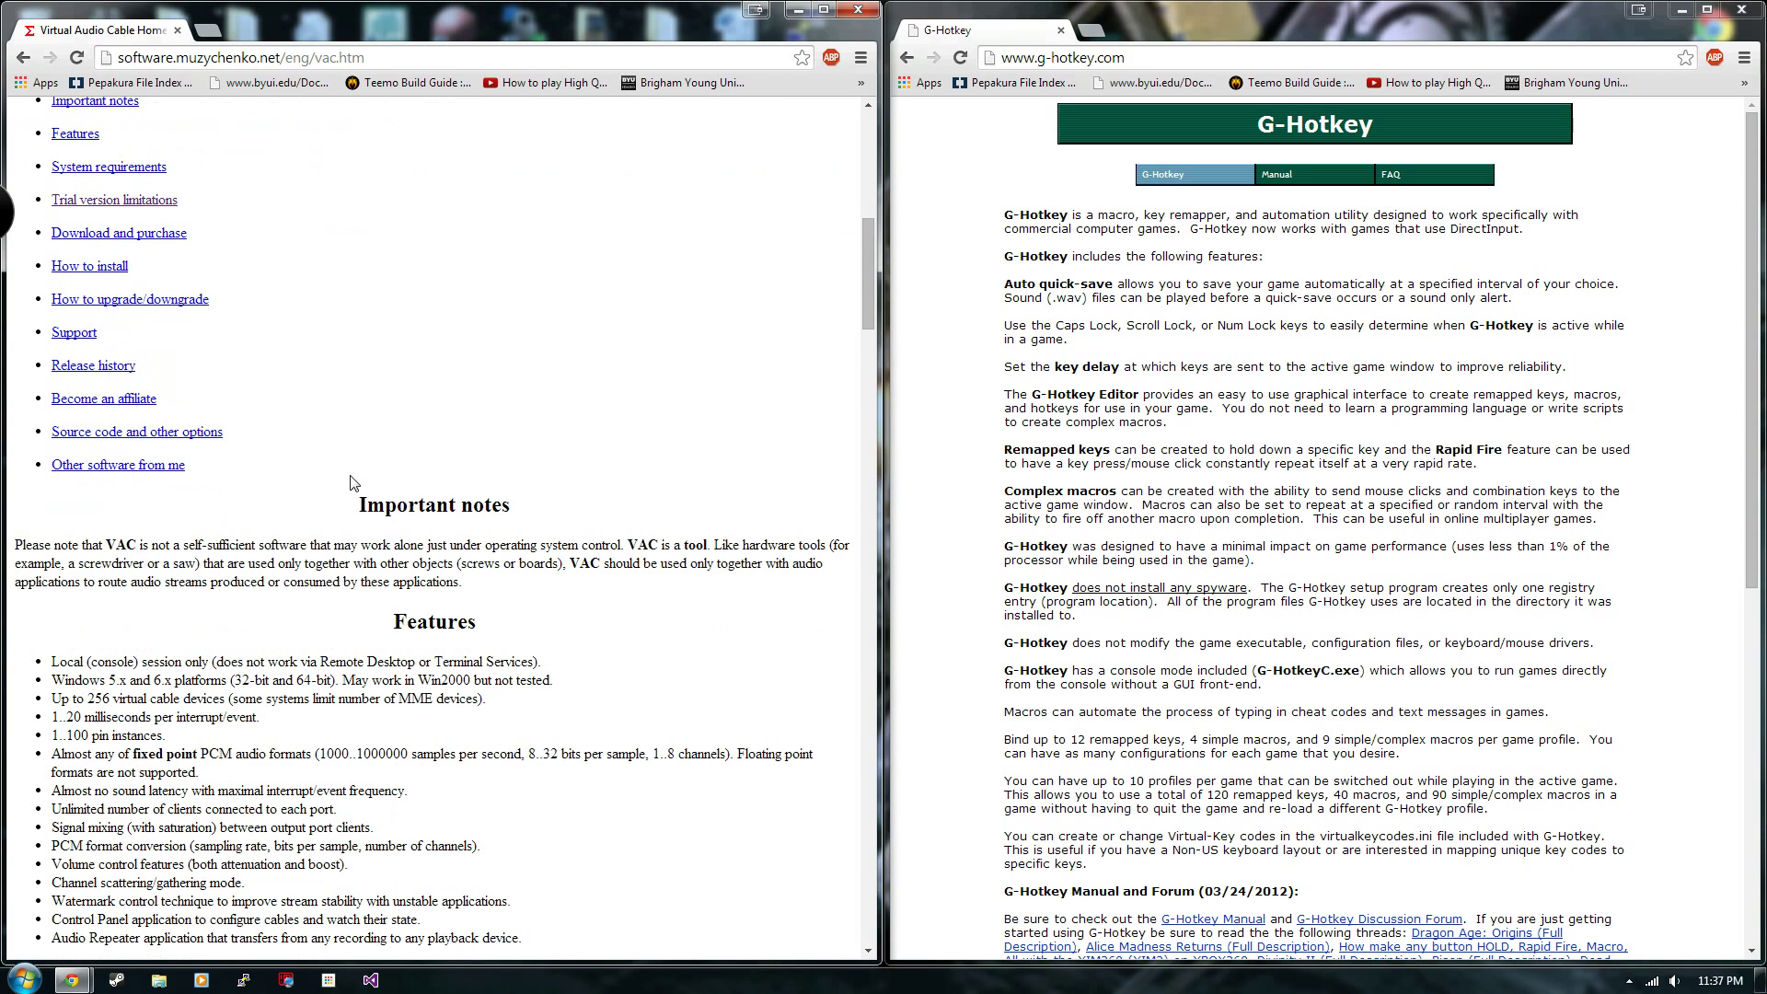
{"action": "scroll", "coordinate": [142, 561], "scroll_direction": "down", "scroll_amount": 9}
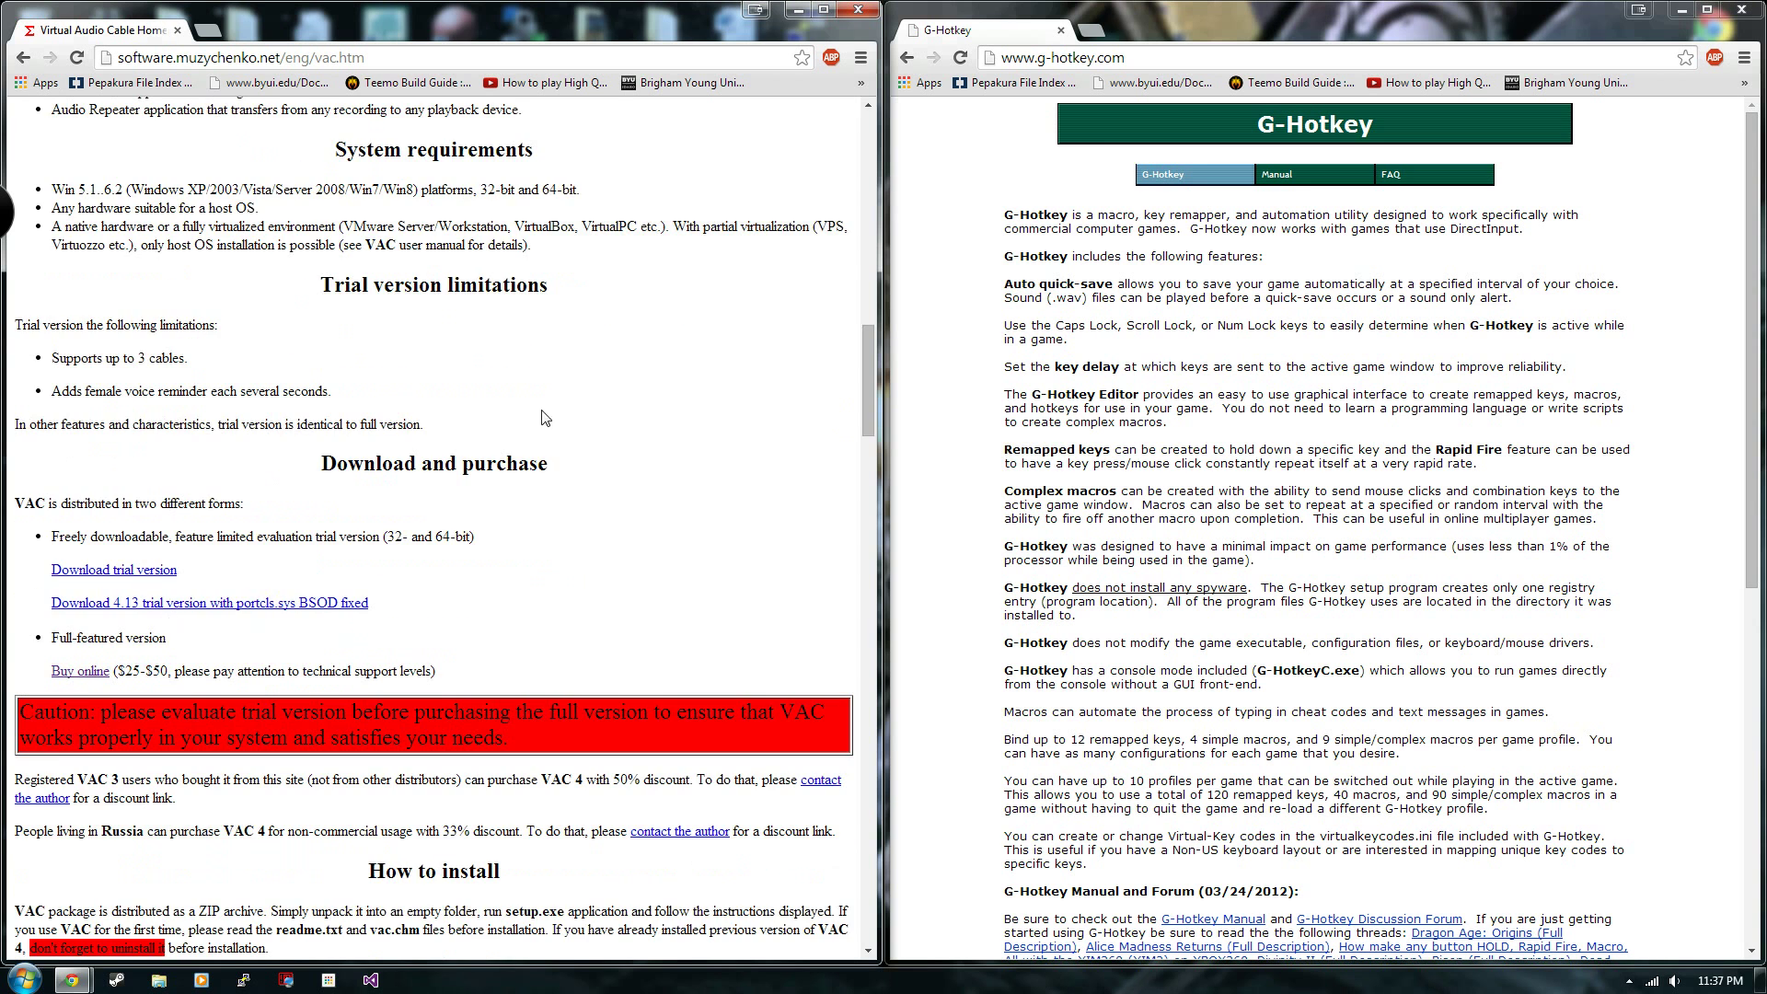
{"action": "scroll", "coordinate": [451, 382], "scroll_direction": "down", "scroll_amount": 2}
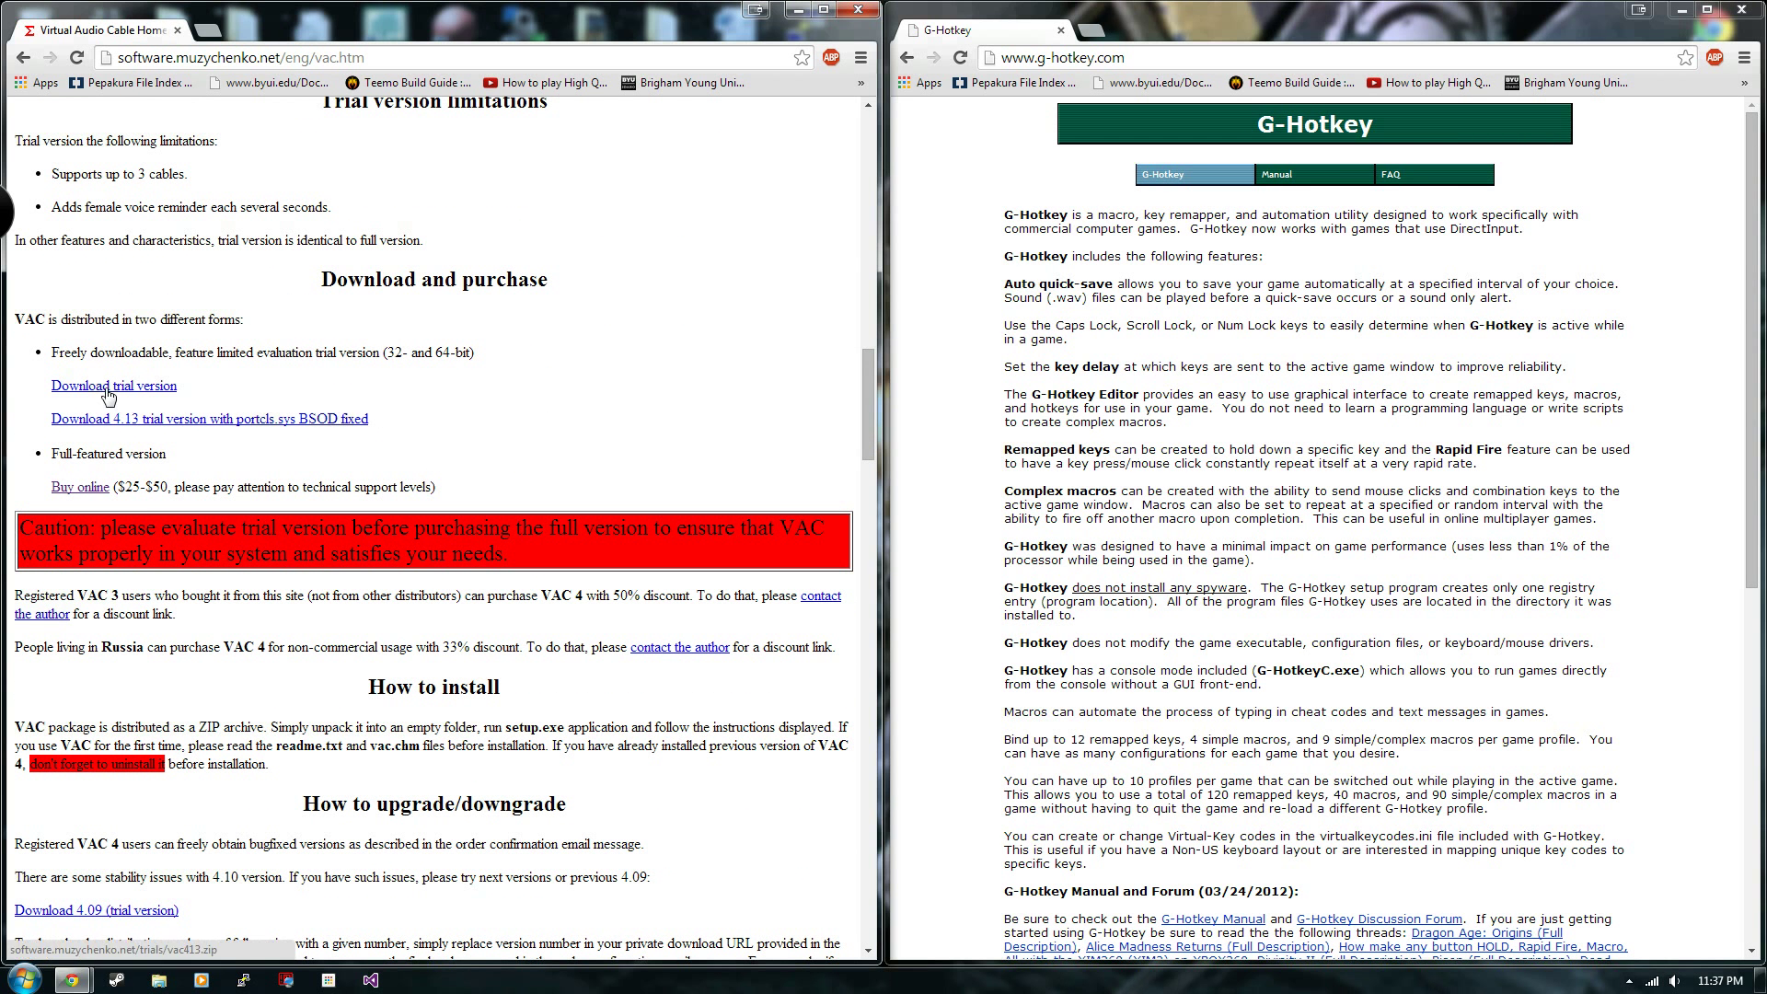
{"action": "scroll", "coordinate": [109, 394], "scroll_direction": "up", "scroll_amount": 1}
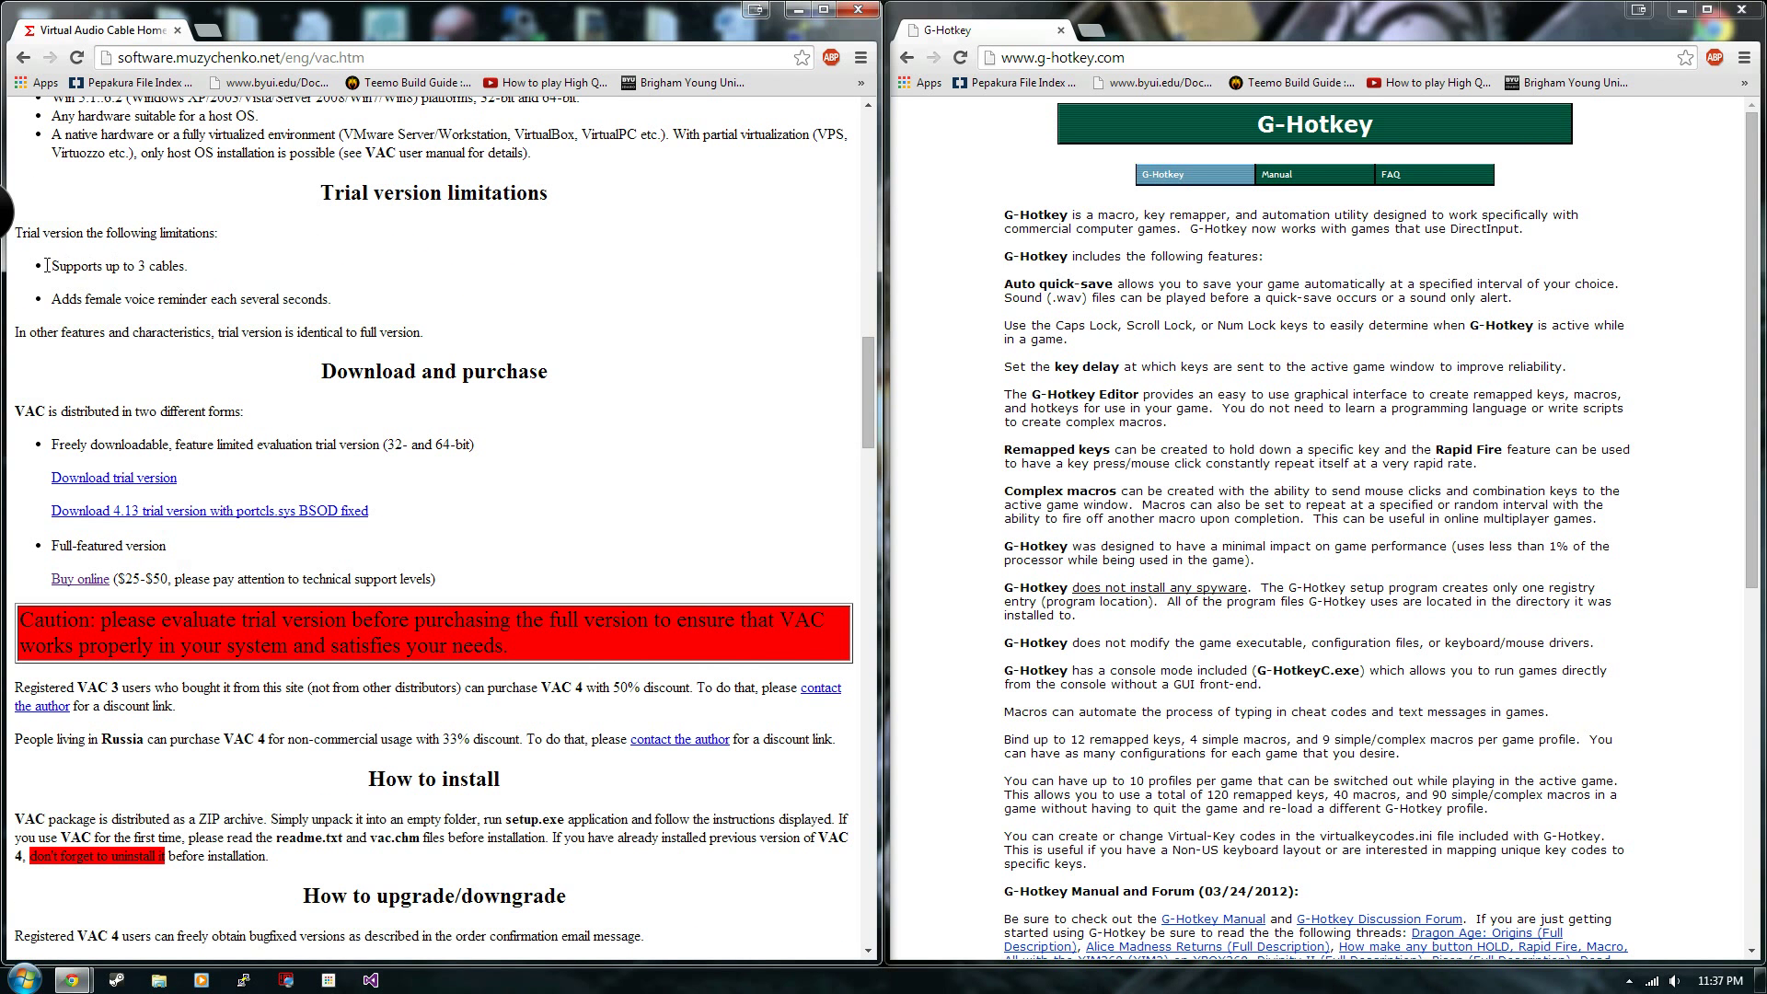
{"action": "left_click_drag", "start_coordinate": [53, 266], "coordinate": [331, 299]}
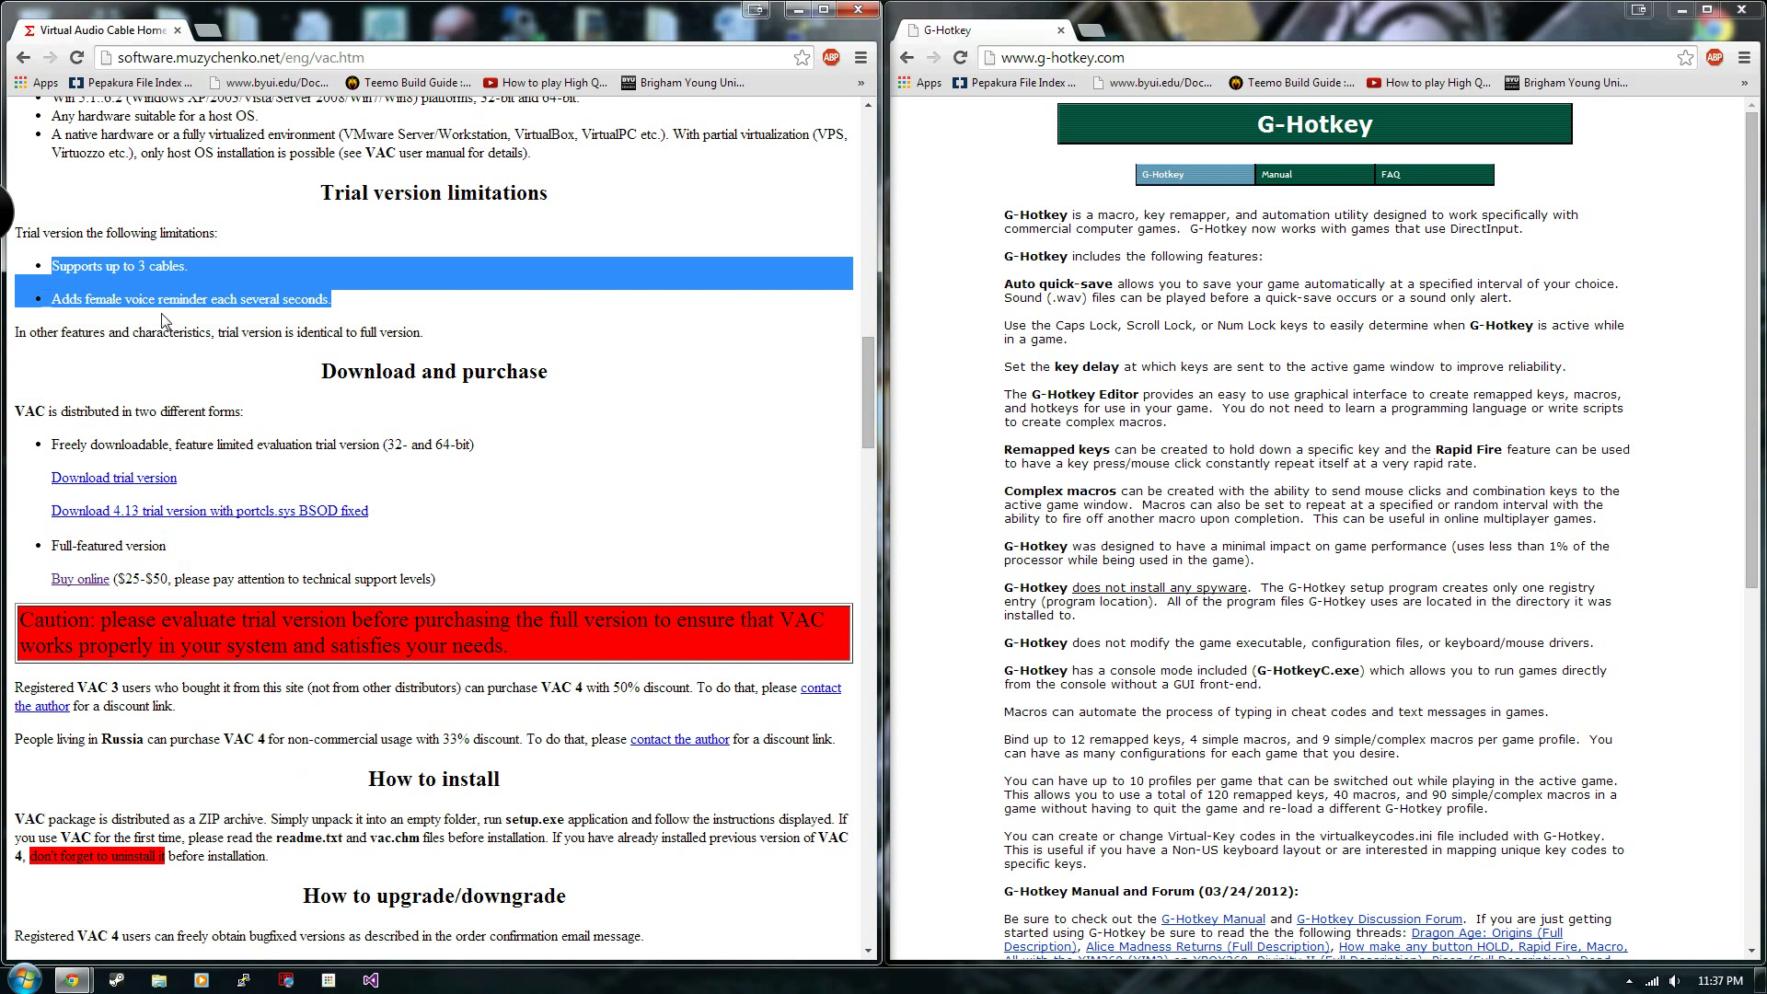
{"action": "left_click", "coordinate": [341, 306]}
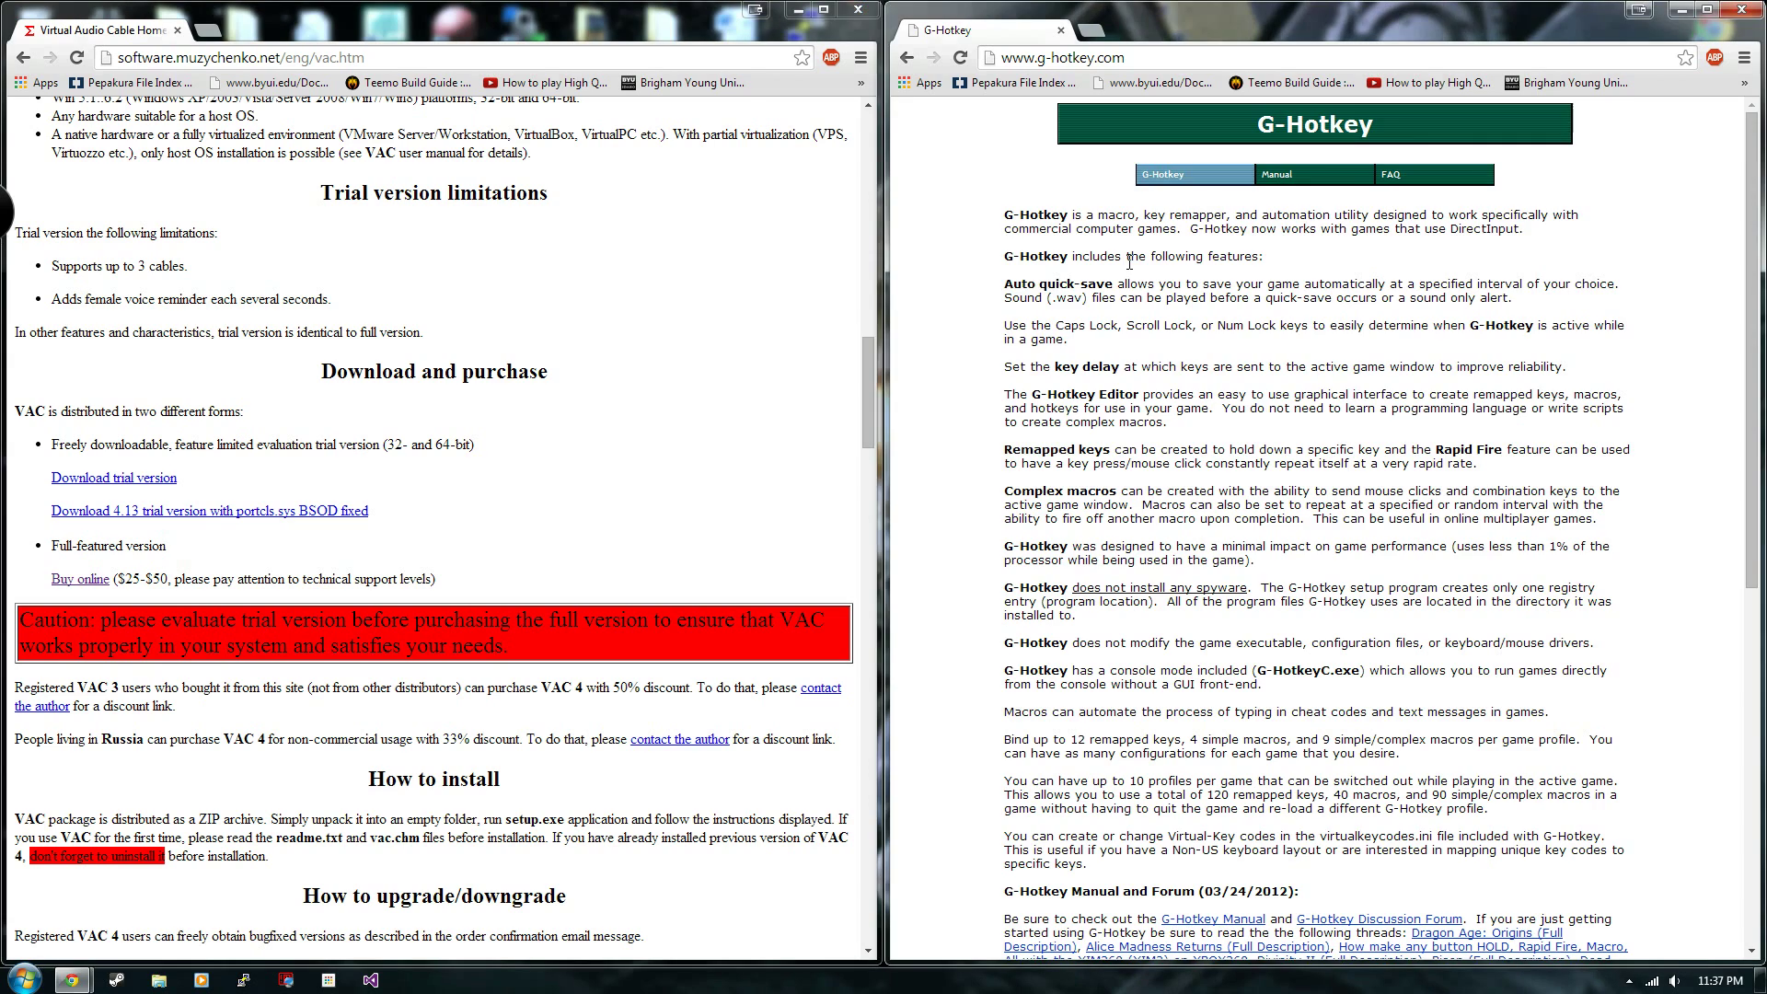
{"action": "scroll", "coordinate": [1130, 262], "scroll_direction": "down", "scroll_amount": 3}
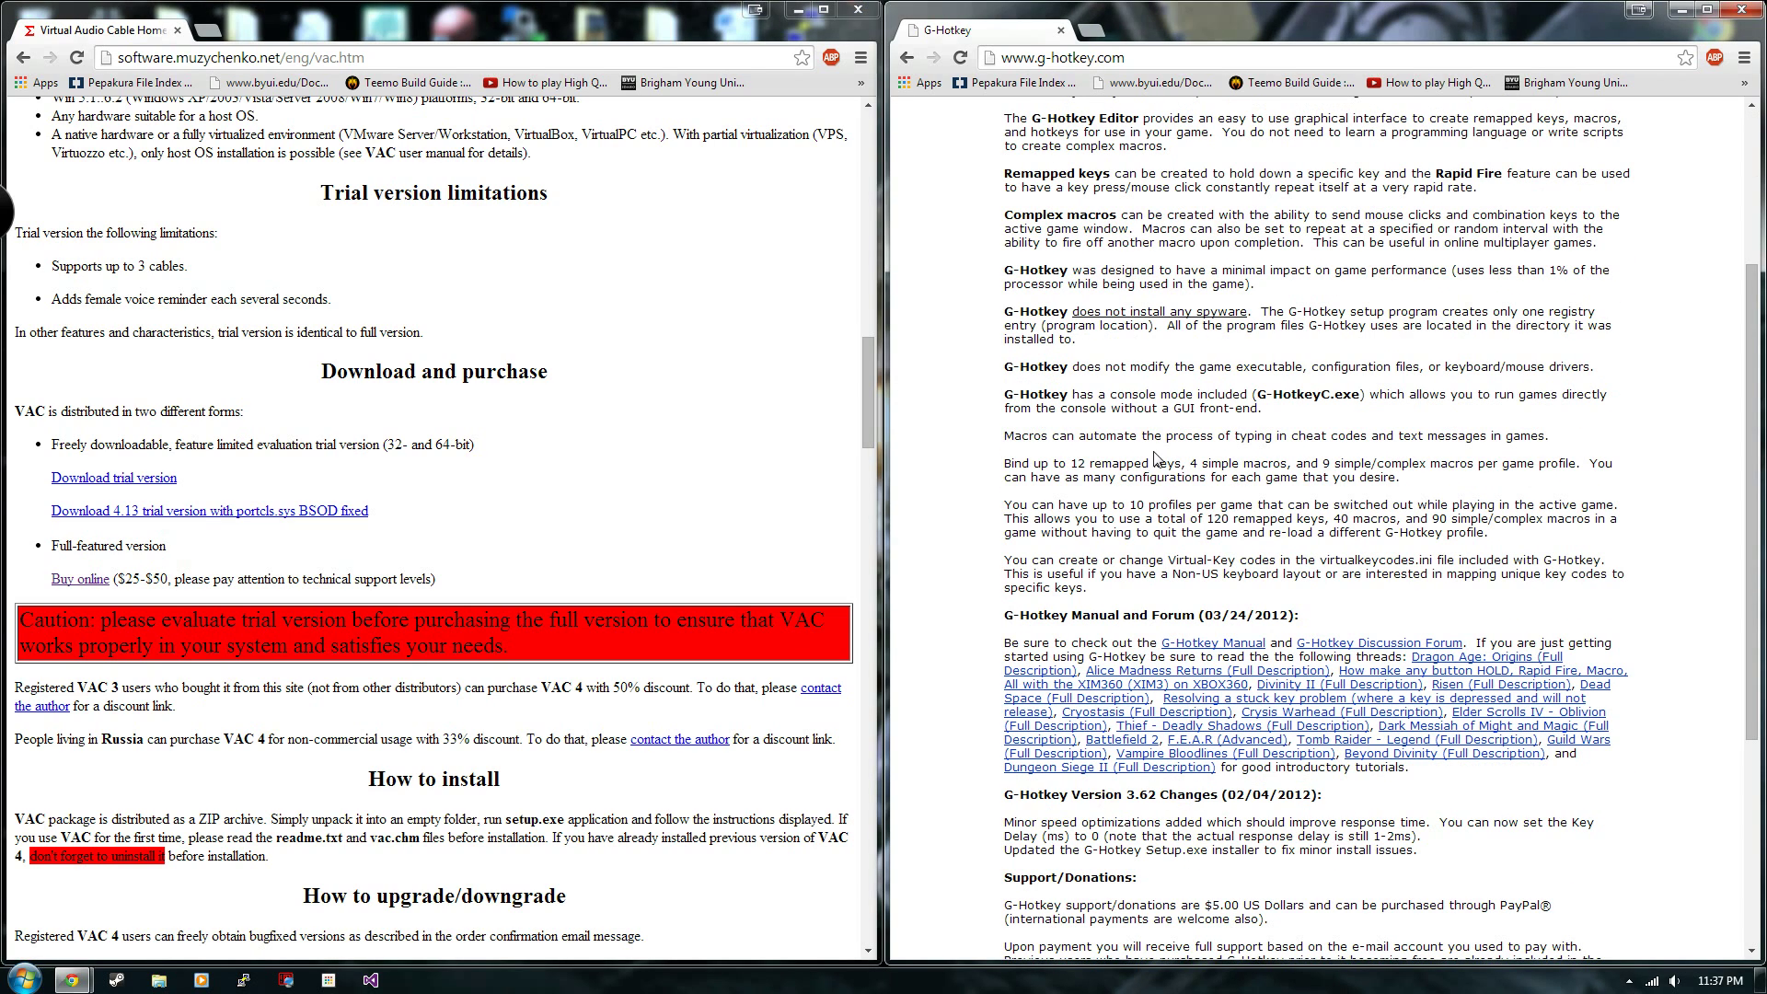
{"action": "scroll", "coordinate": [1155, 462], "scroll_direction": "down", "scroll_amount": 3}
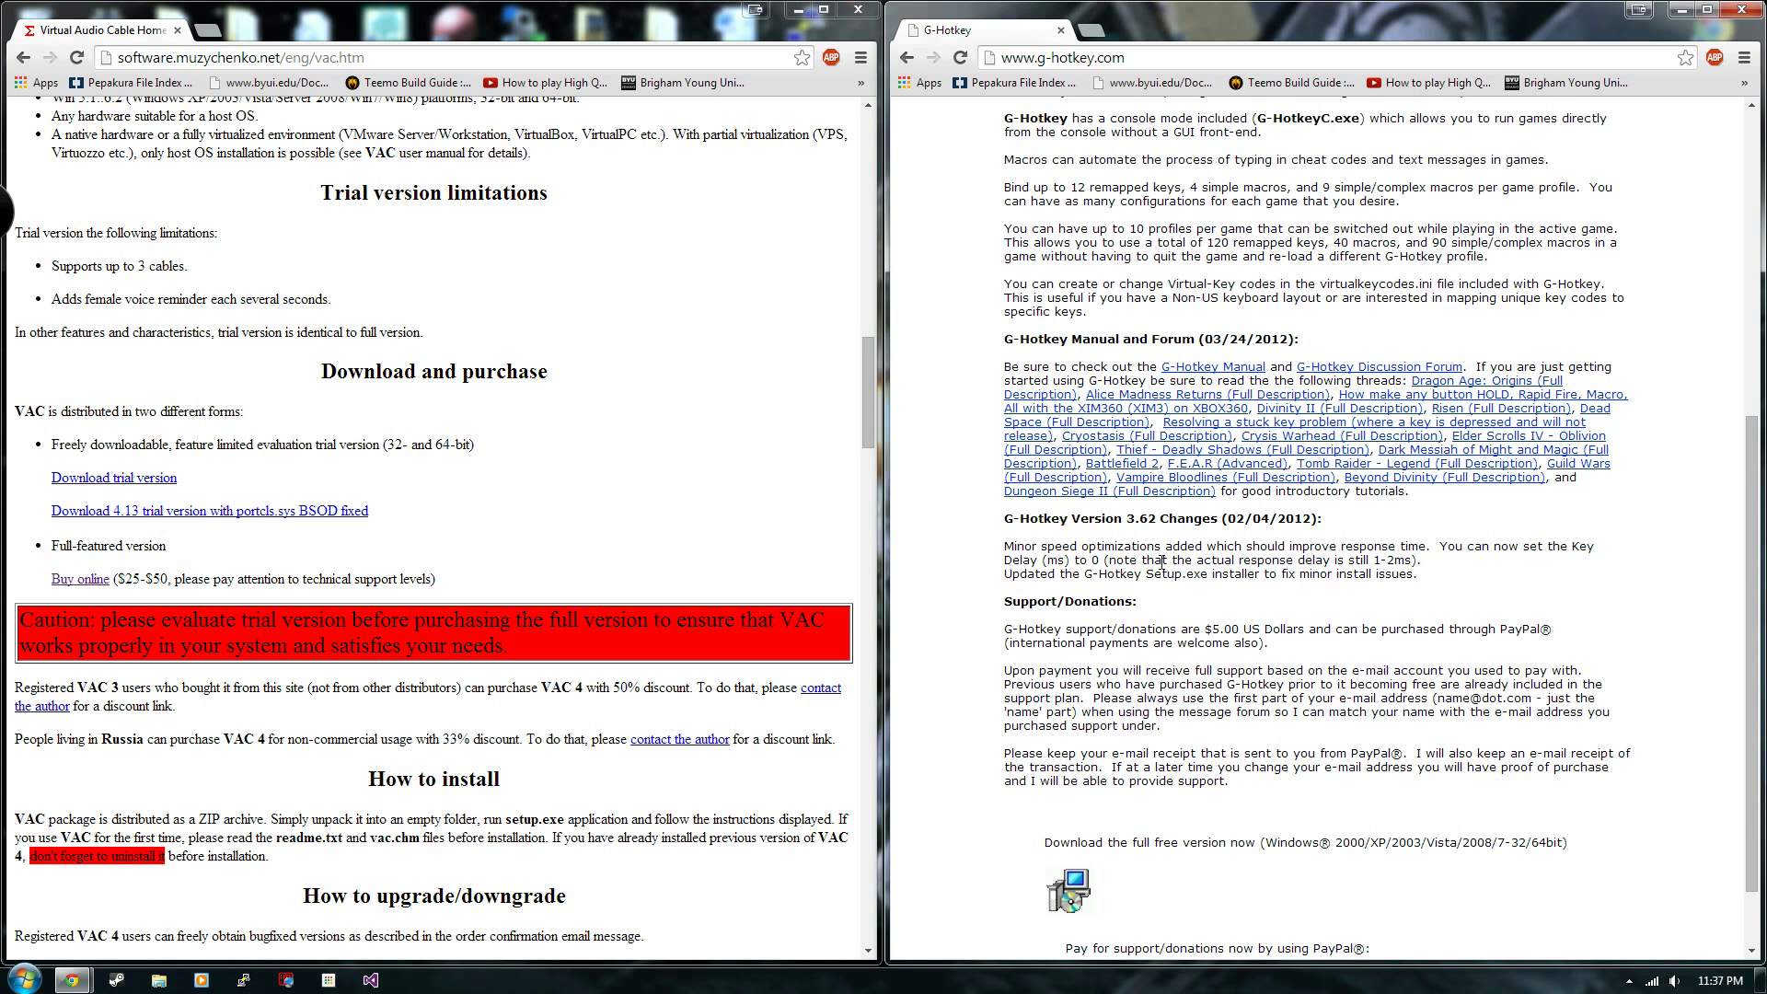
{"action": "scroll", "coordinate": [1161, 562], "scroll_direction": "down", "scroll_amount": 1}
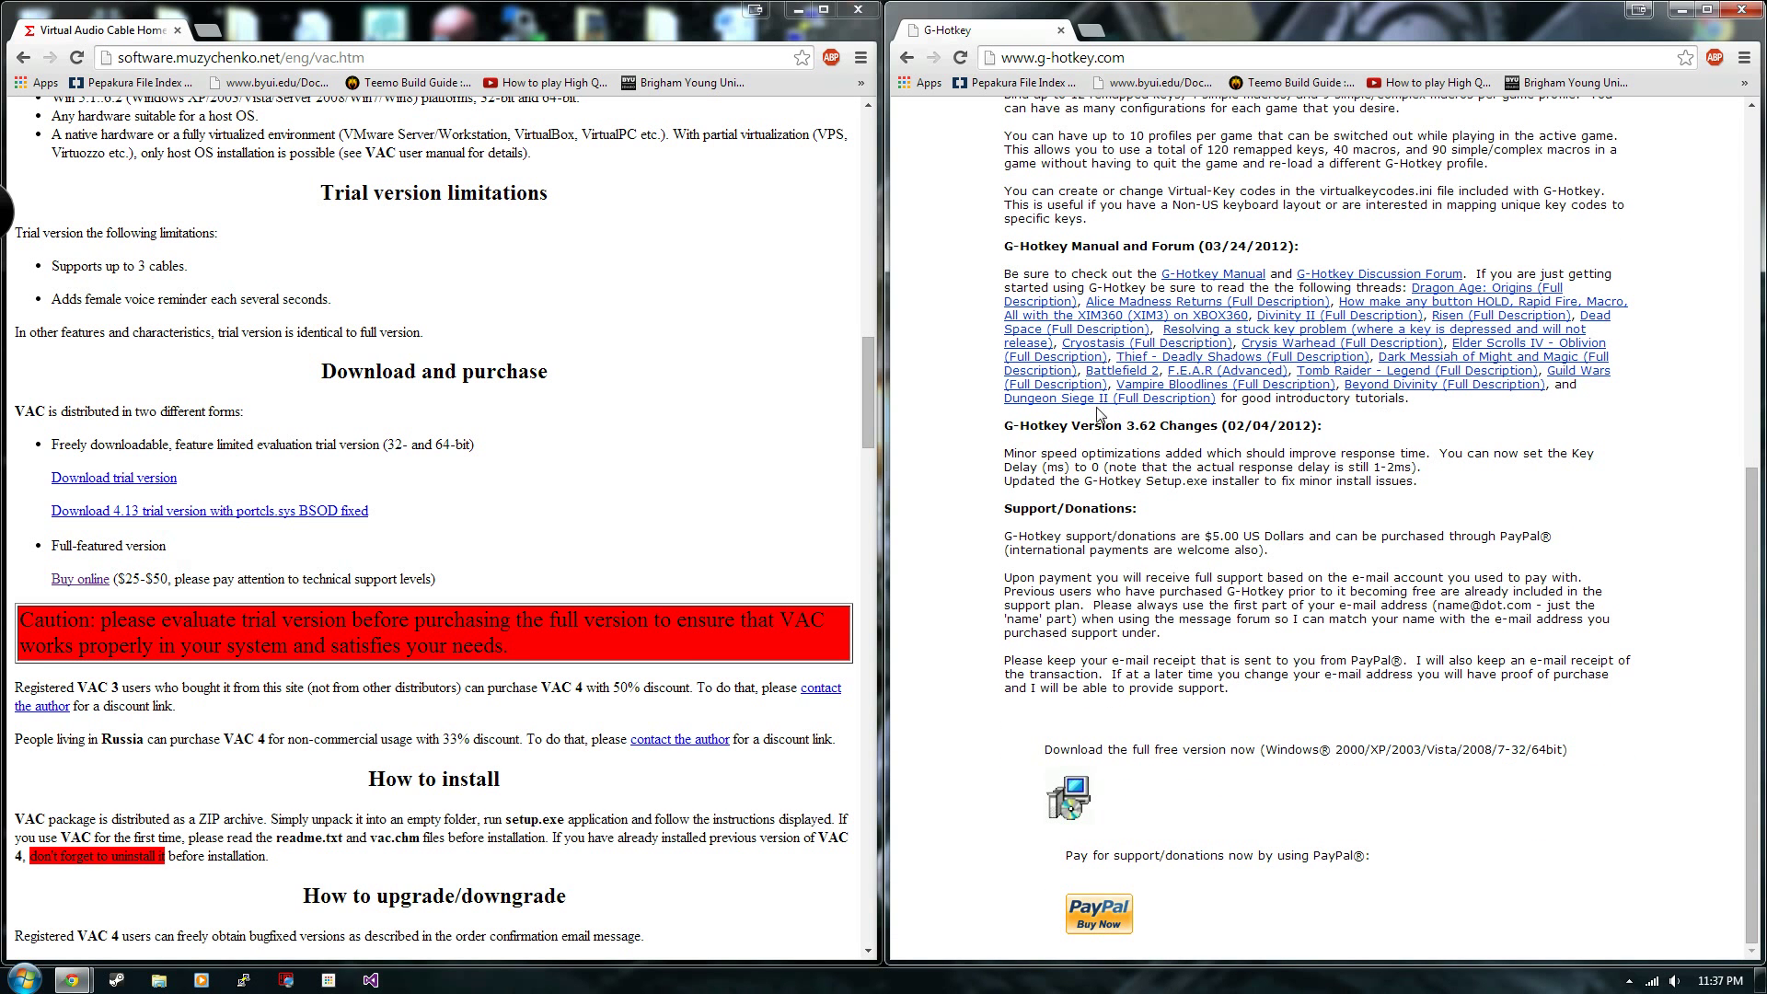
{"action": "scroll", "coordinate": [1141, 368], "scroll_direction": "up", "scroll_amount": 7}
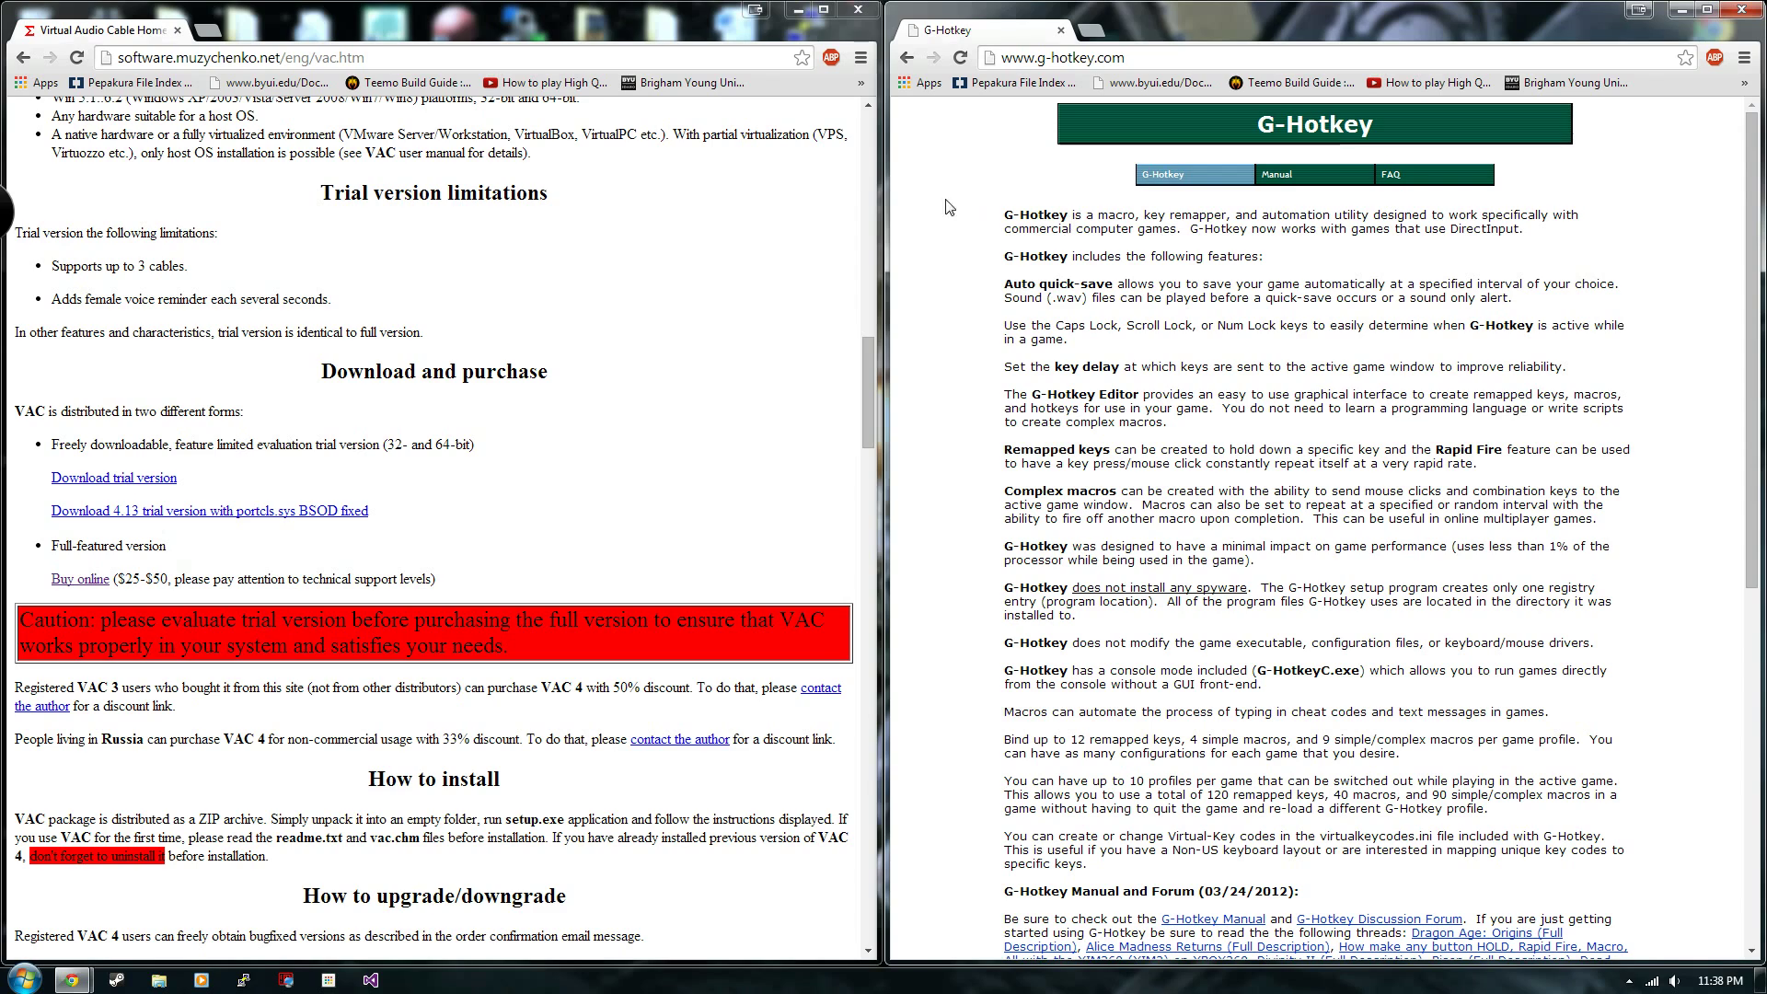
- Close both Chrome windows and open the Virtual Audio Cable Control panel from All Programs
{"action": "left_click", "coordinate": [859, 11]}
{"action": "left_click", "coordinate": [1742, 9]}
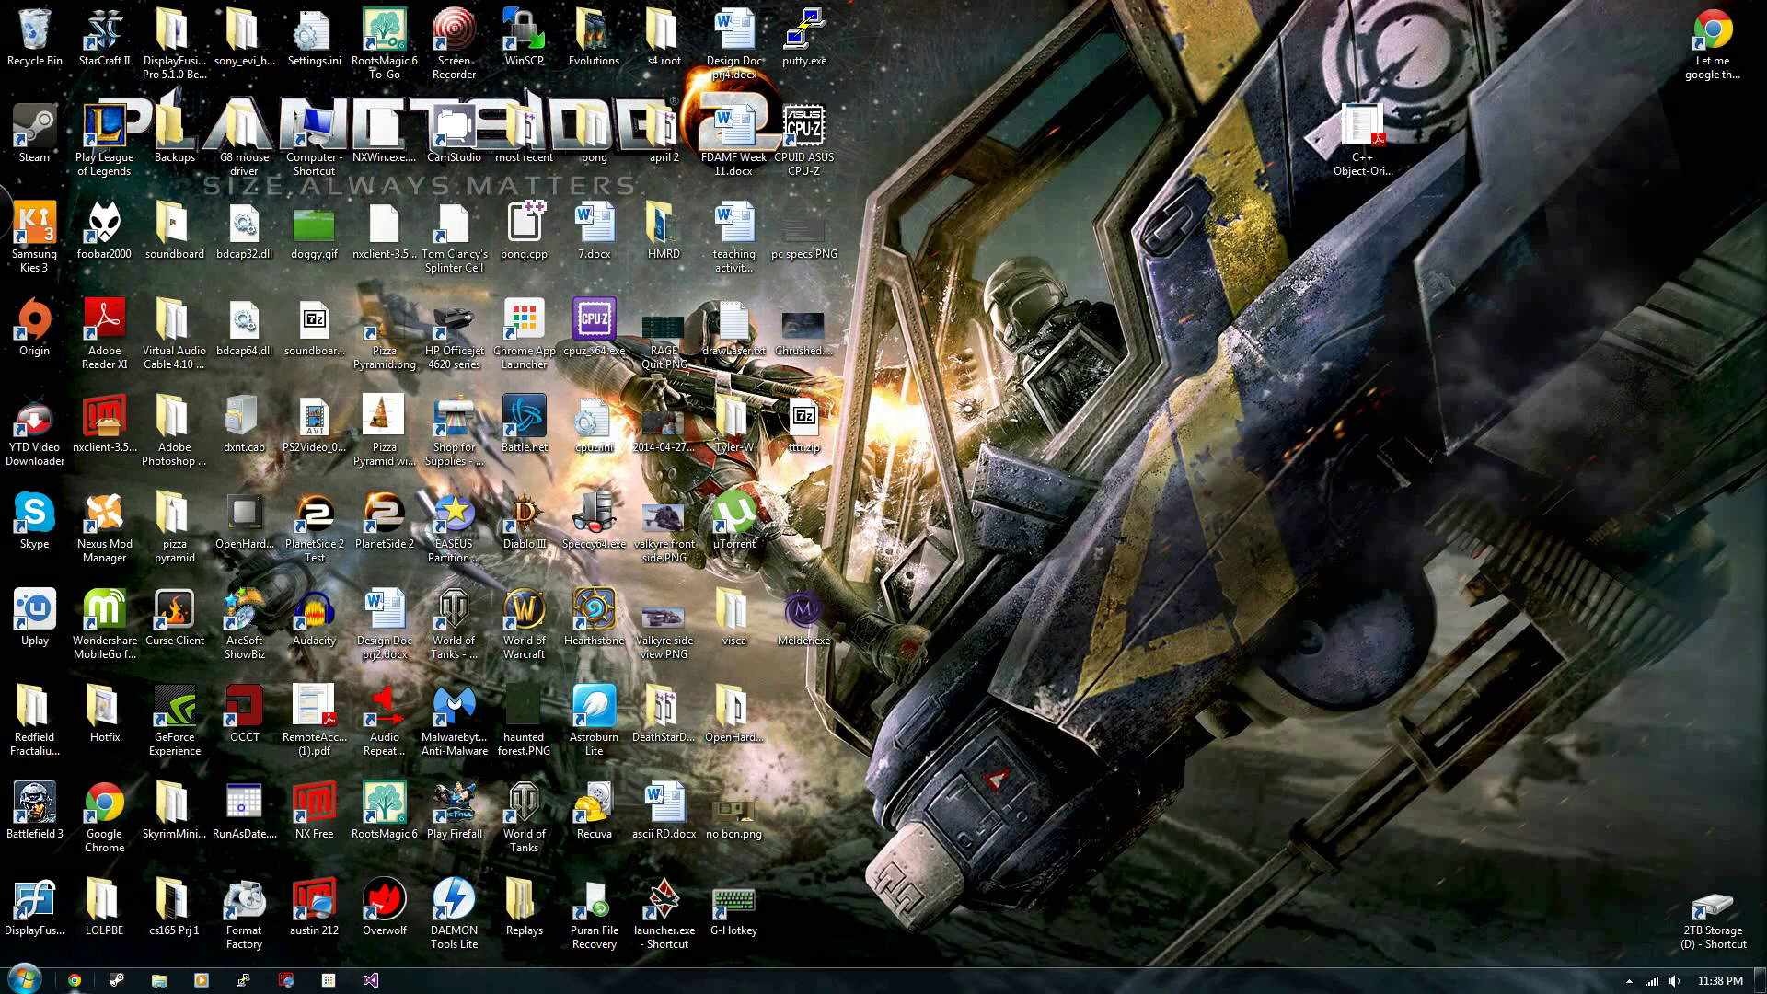
{"action": "left_click", "coordinate": [6, 987]}
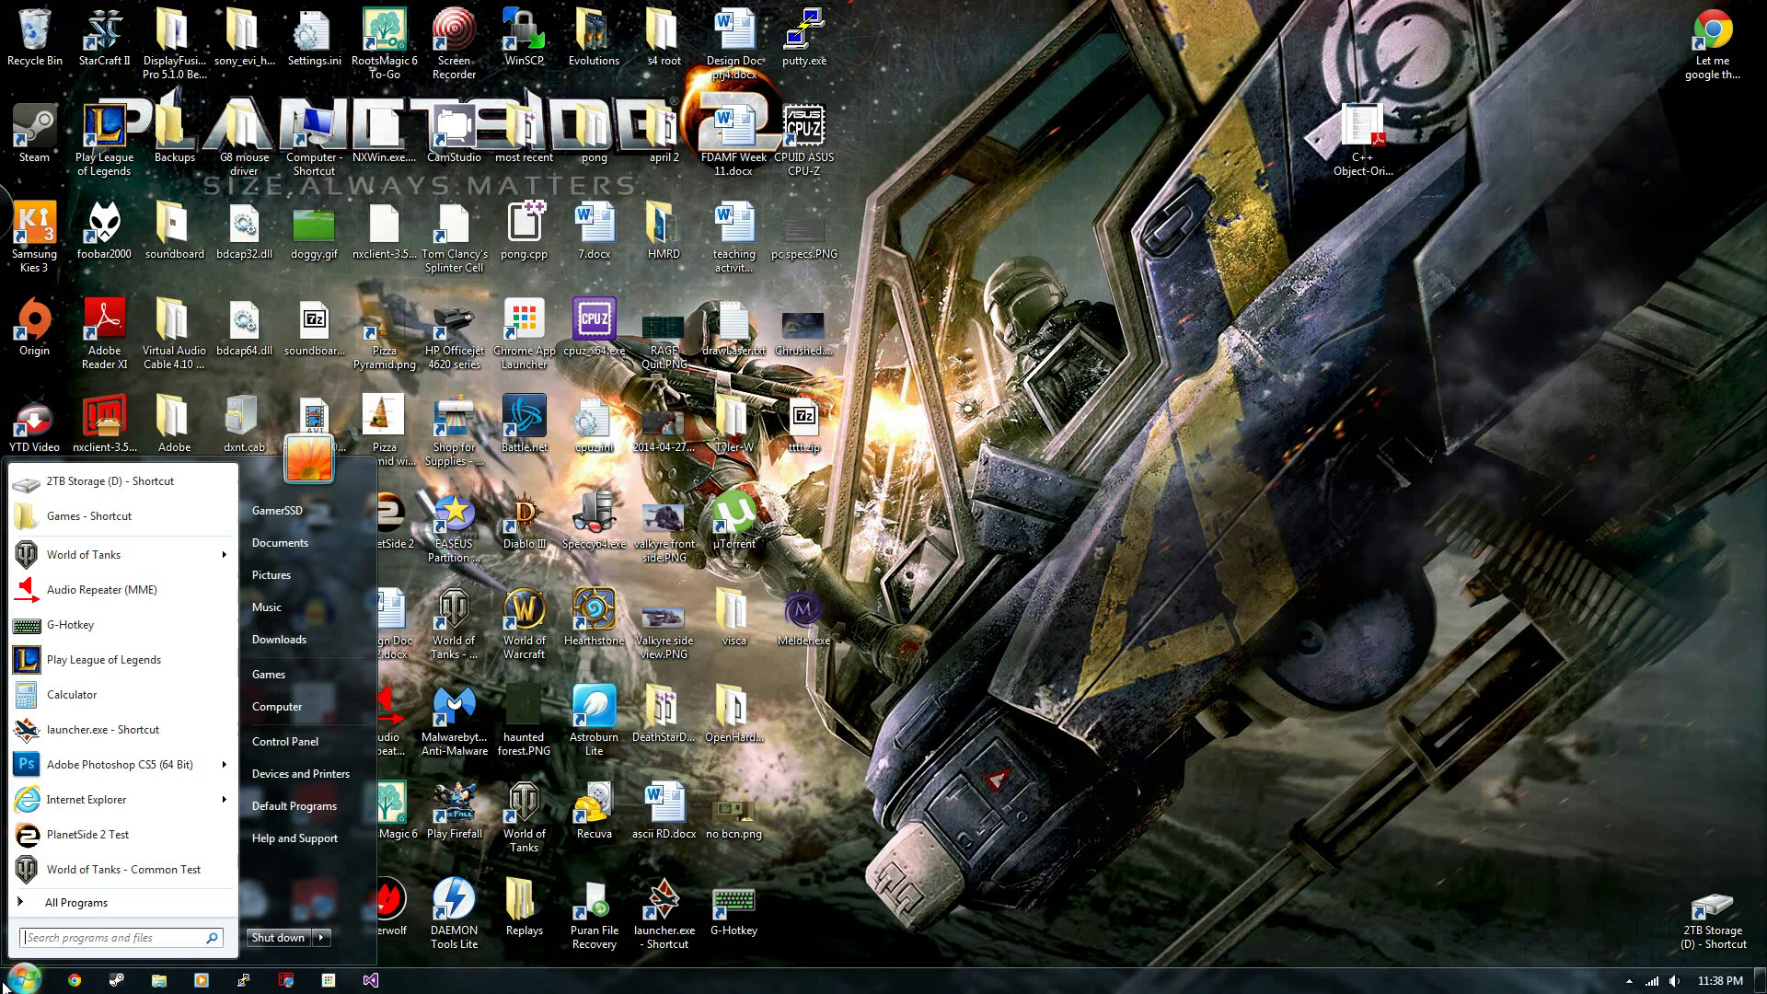
{"action": "left_click", "coordinate": [74, 902]}
{"action": "scroll", "coordinate": [140, 752], "scroll_direction": "down", "scroll_amount": 8}
{"action": "scroll", "coordinate": [141, 753], "scroll_direction": "down", "scroll_amount": 2}
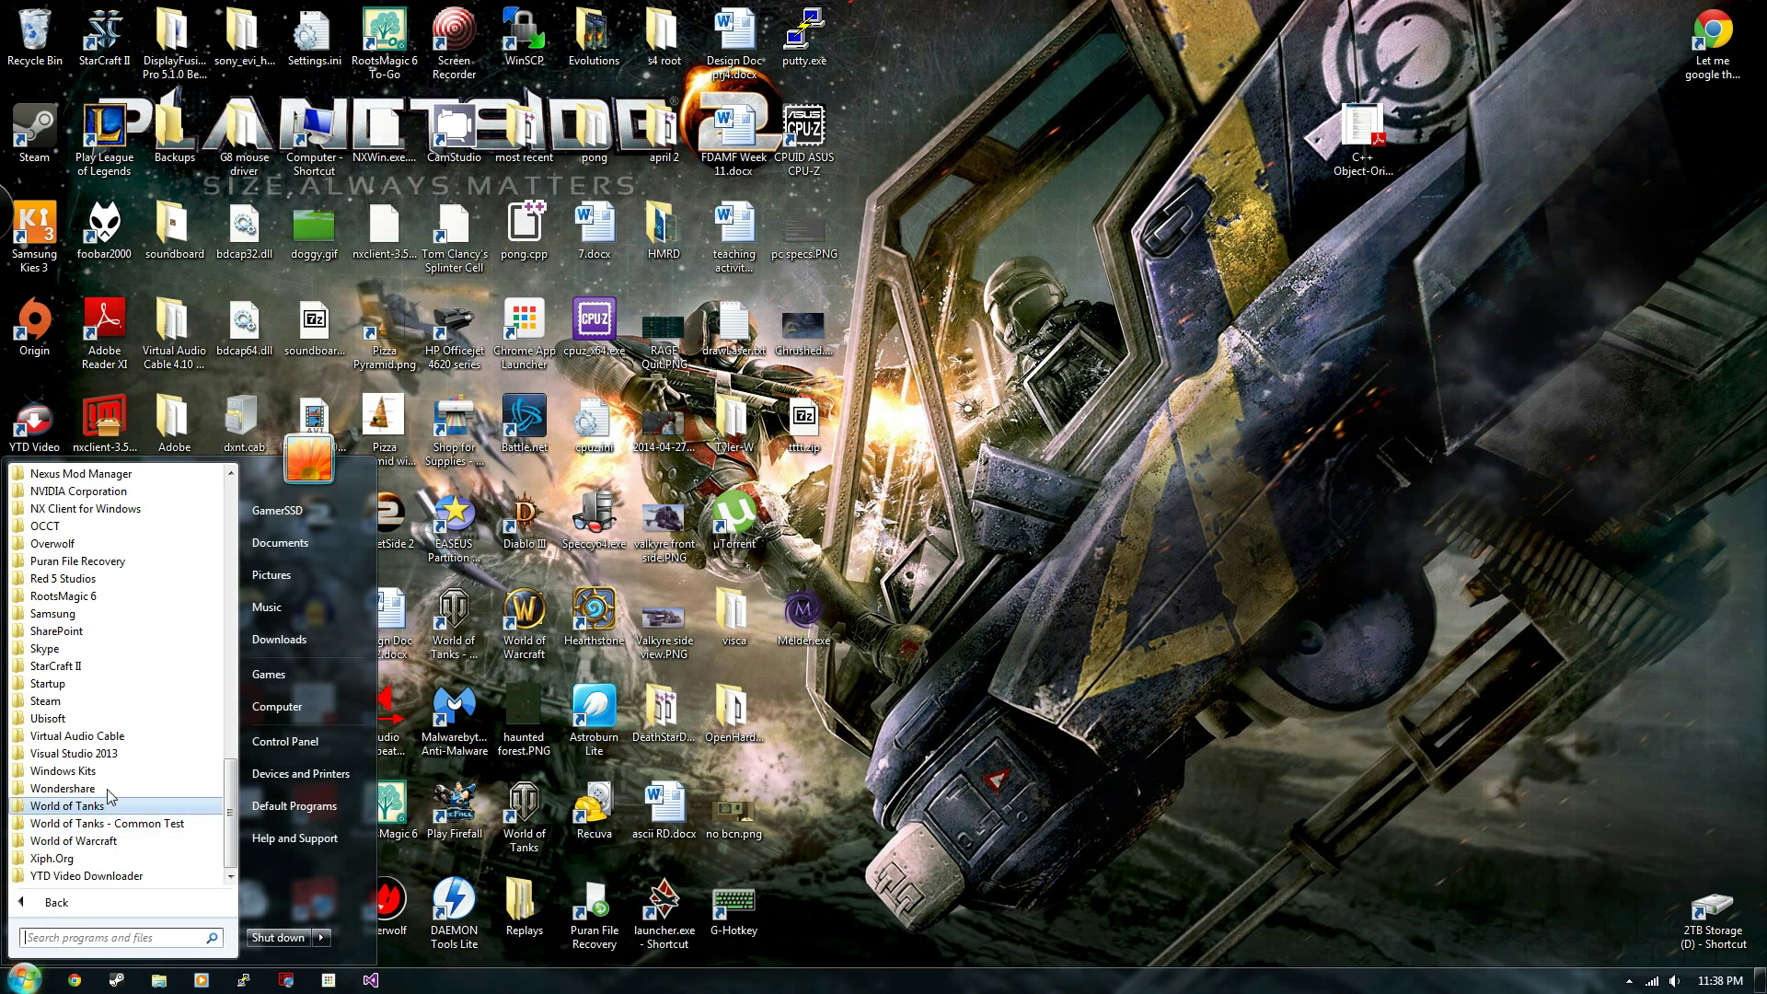
{"action": "left_click", "coordinate": [71, 738]}
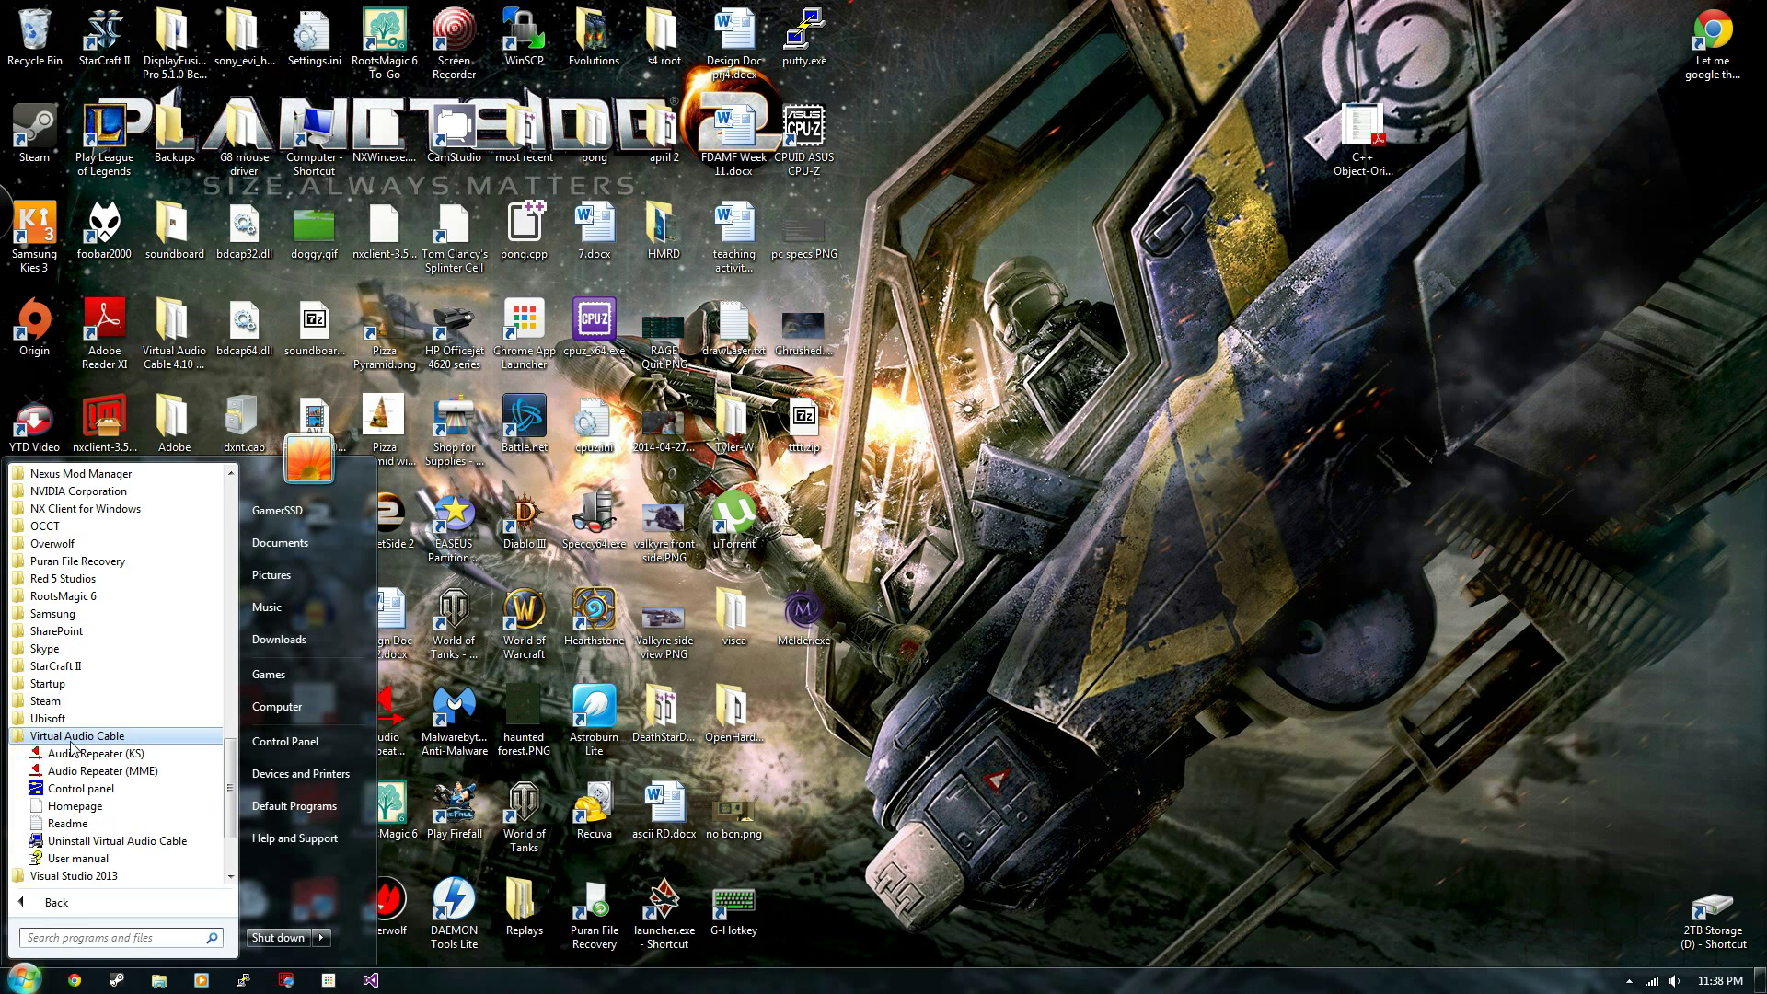
{"action": "right_click", "coordinate": [89, 788]}
{"action": "left_click", "coordinate": [203, 462]}
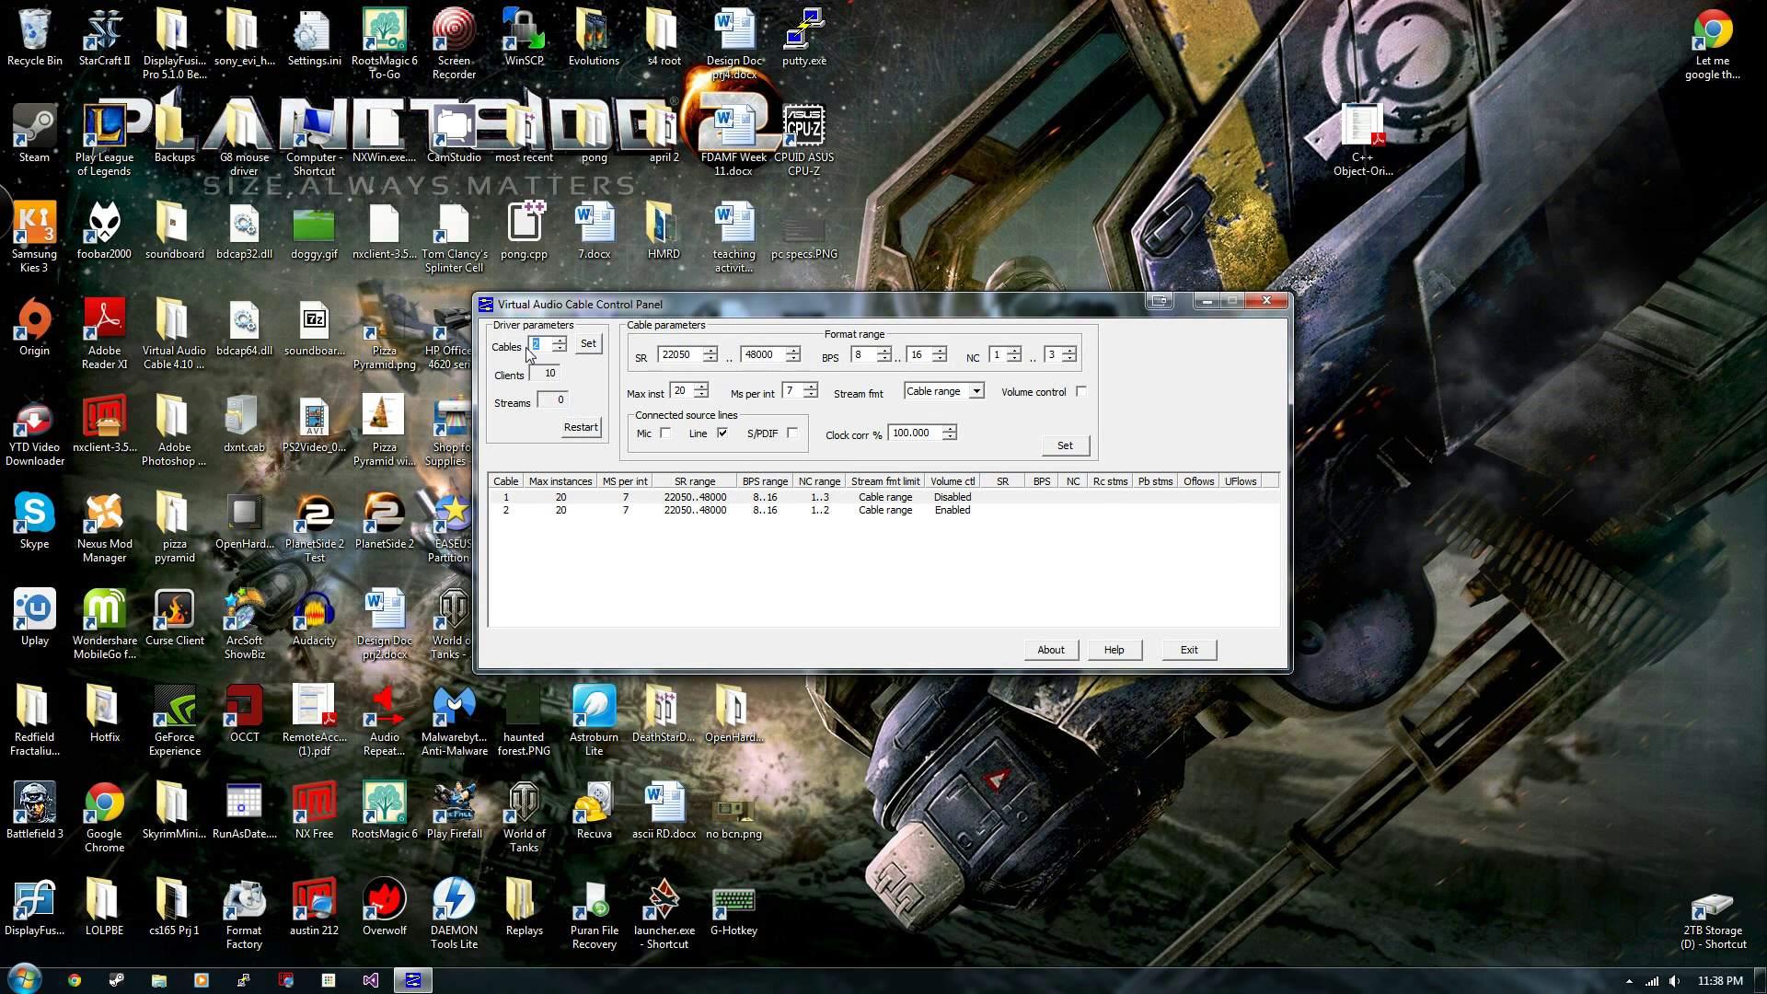
- Change the Cables count with the spinner, apply it with Set, and exit
{"action": "left_click", "coordinate": [559, 348]}
{"action": "left_click", "coordinate": [585, 345]}
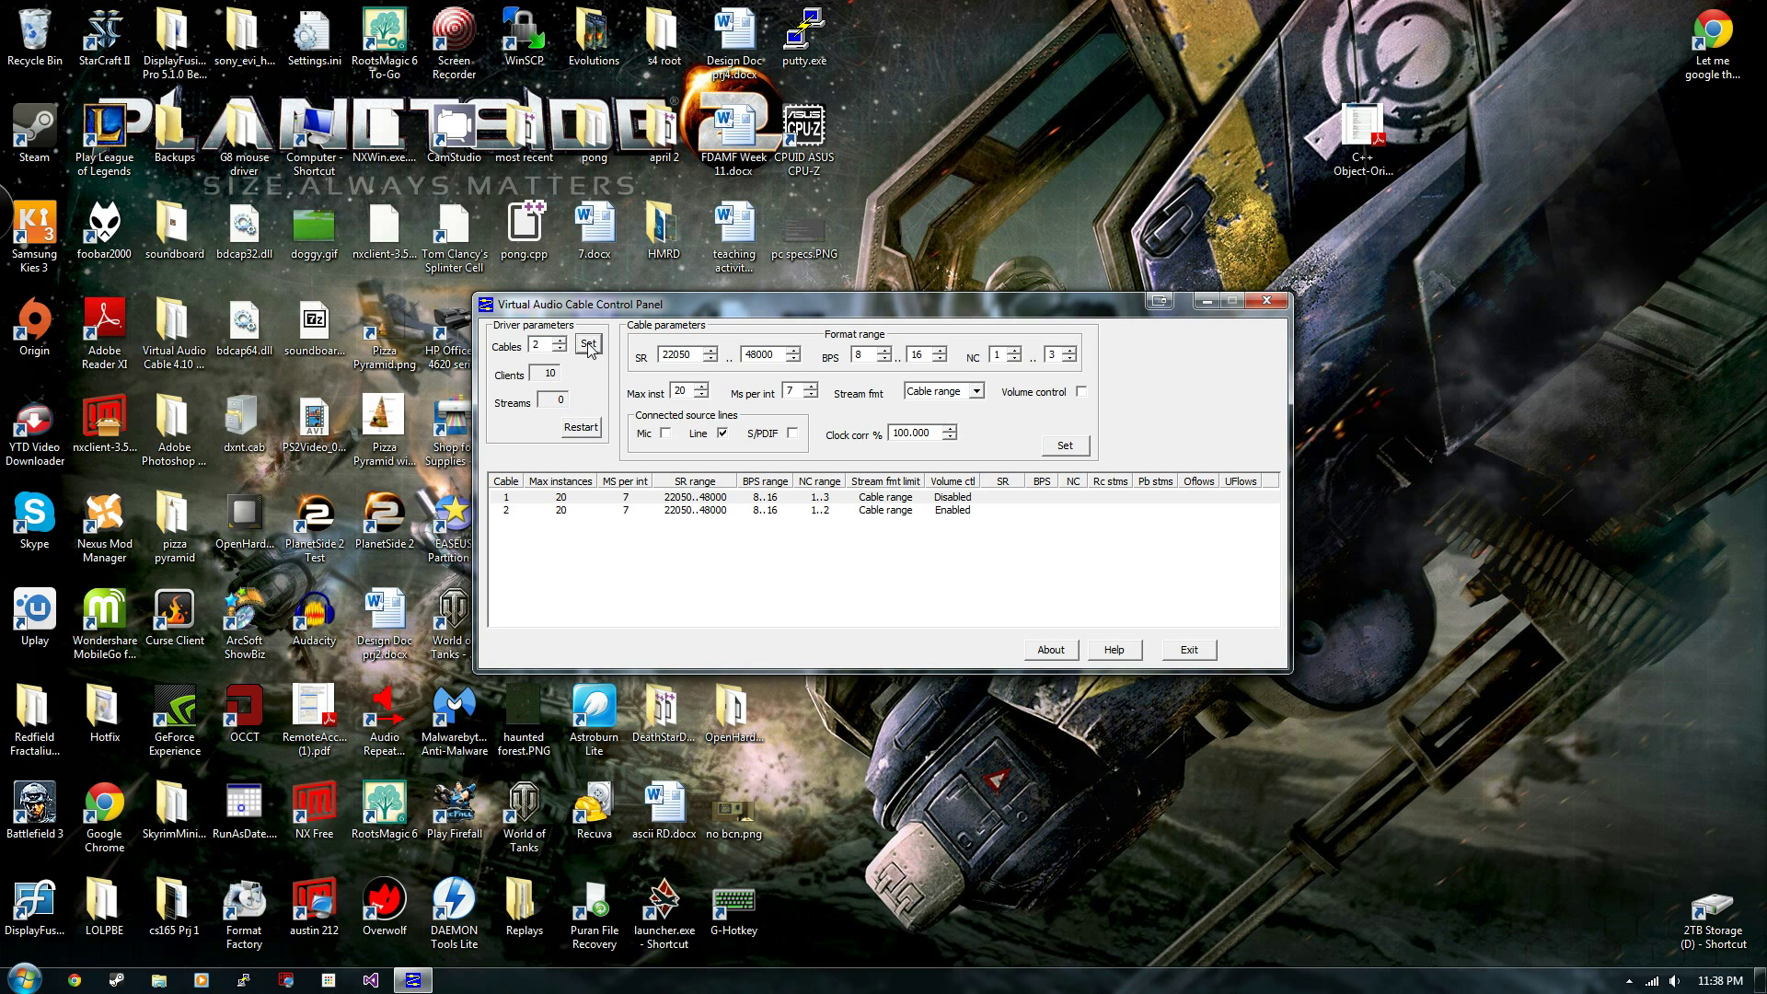
{"action": "left_click", "coordinate": [1191, 649]}
- Launch three Audio Repeater (MME) windows and arrange them side by side
{"action": "left_click", "coordinate": [23, 978]}
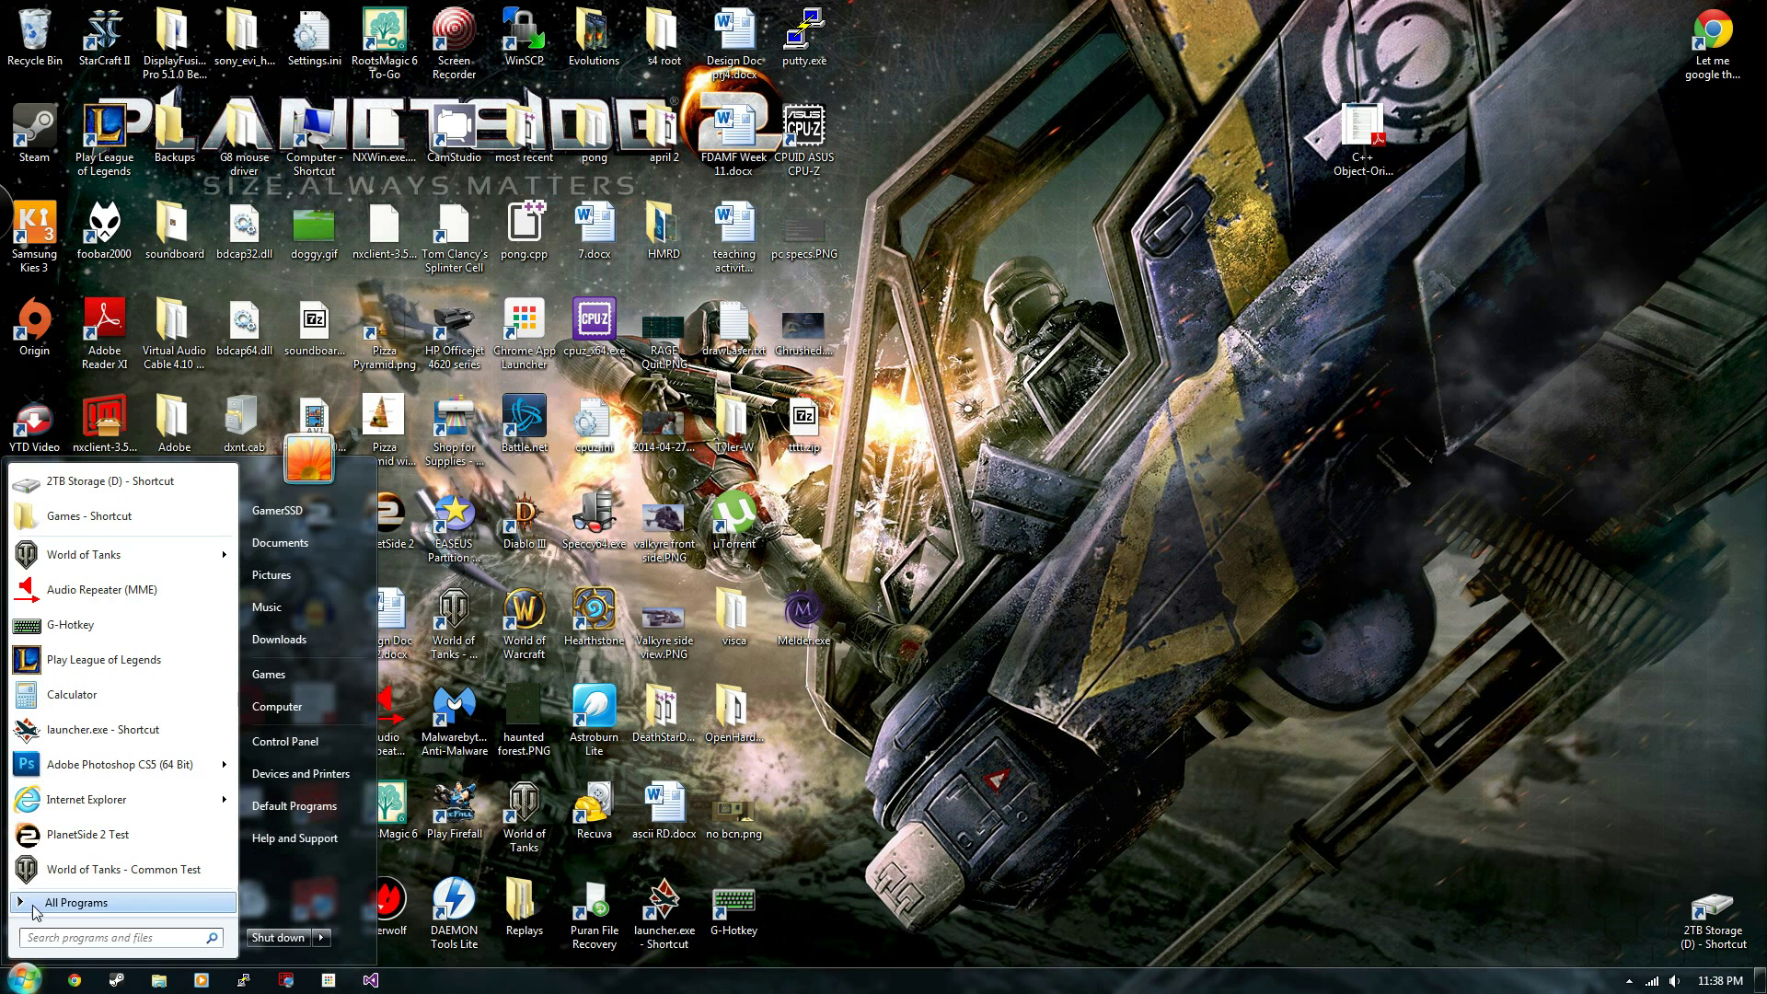
{"action": "left_click", "coordinate": [40, 903]}
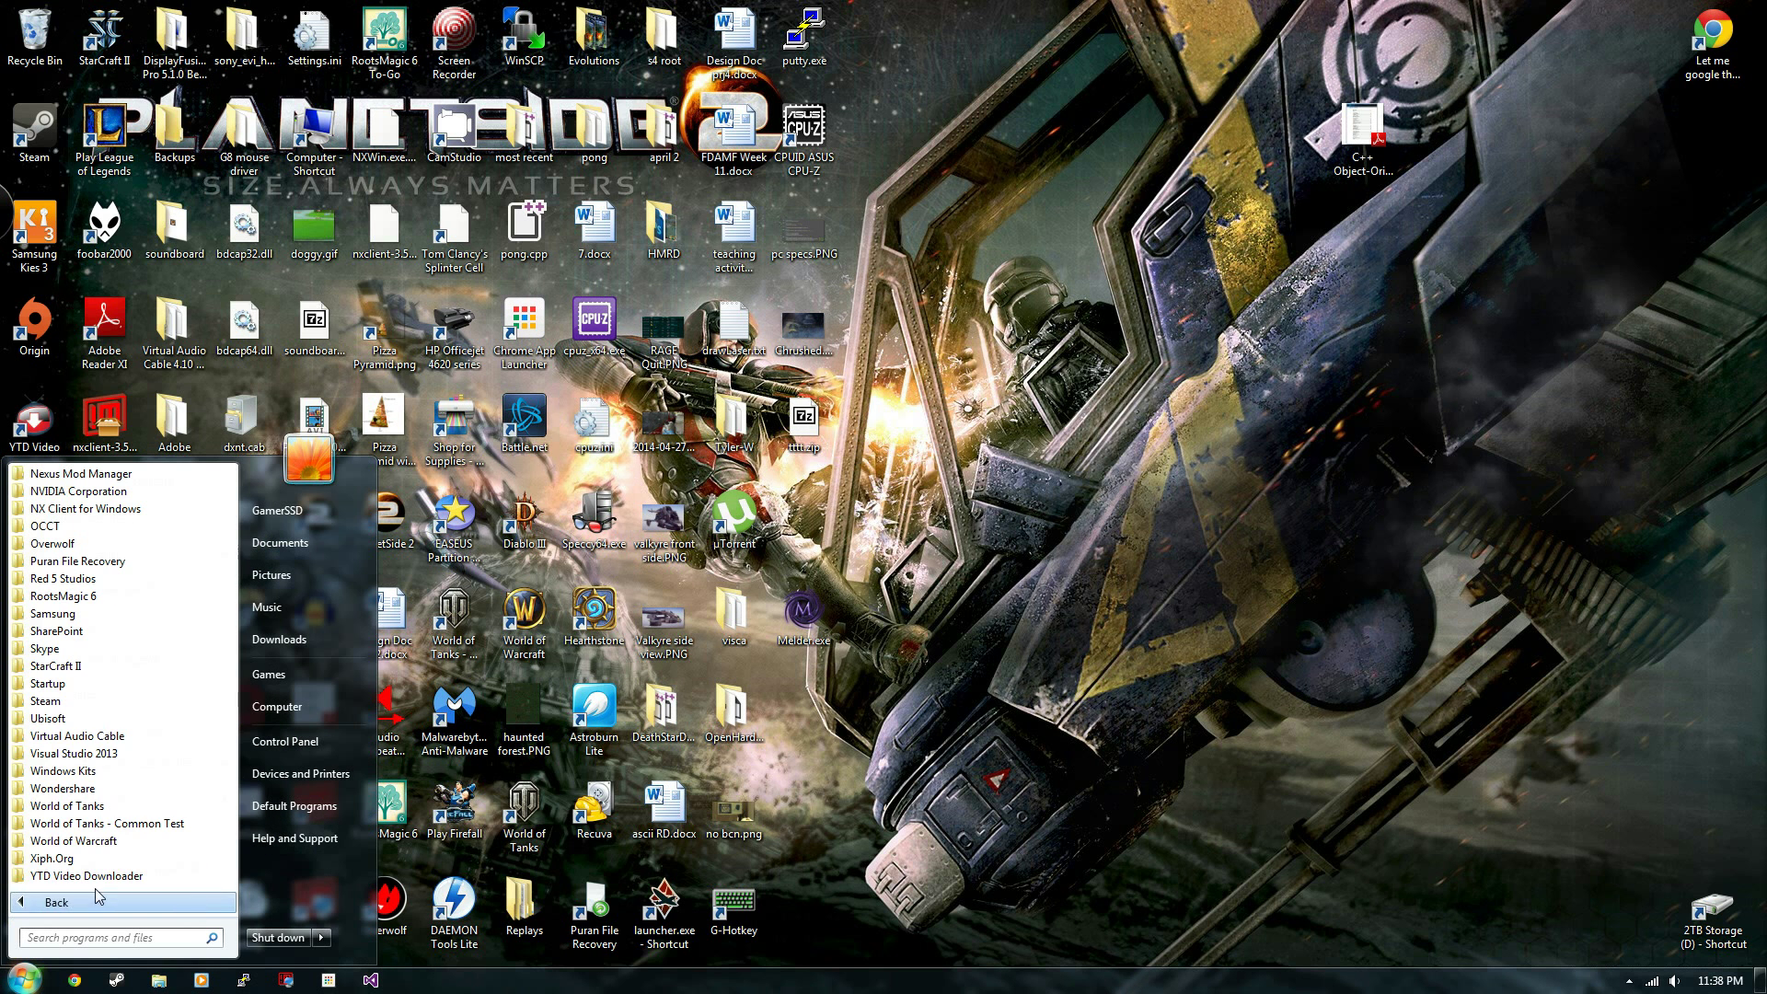
{"action": "left_click", "coordinate": [97, 736]}
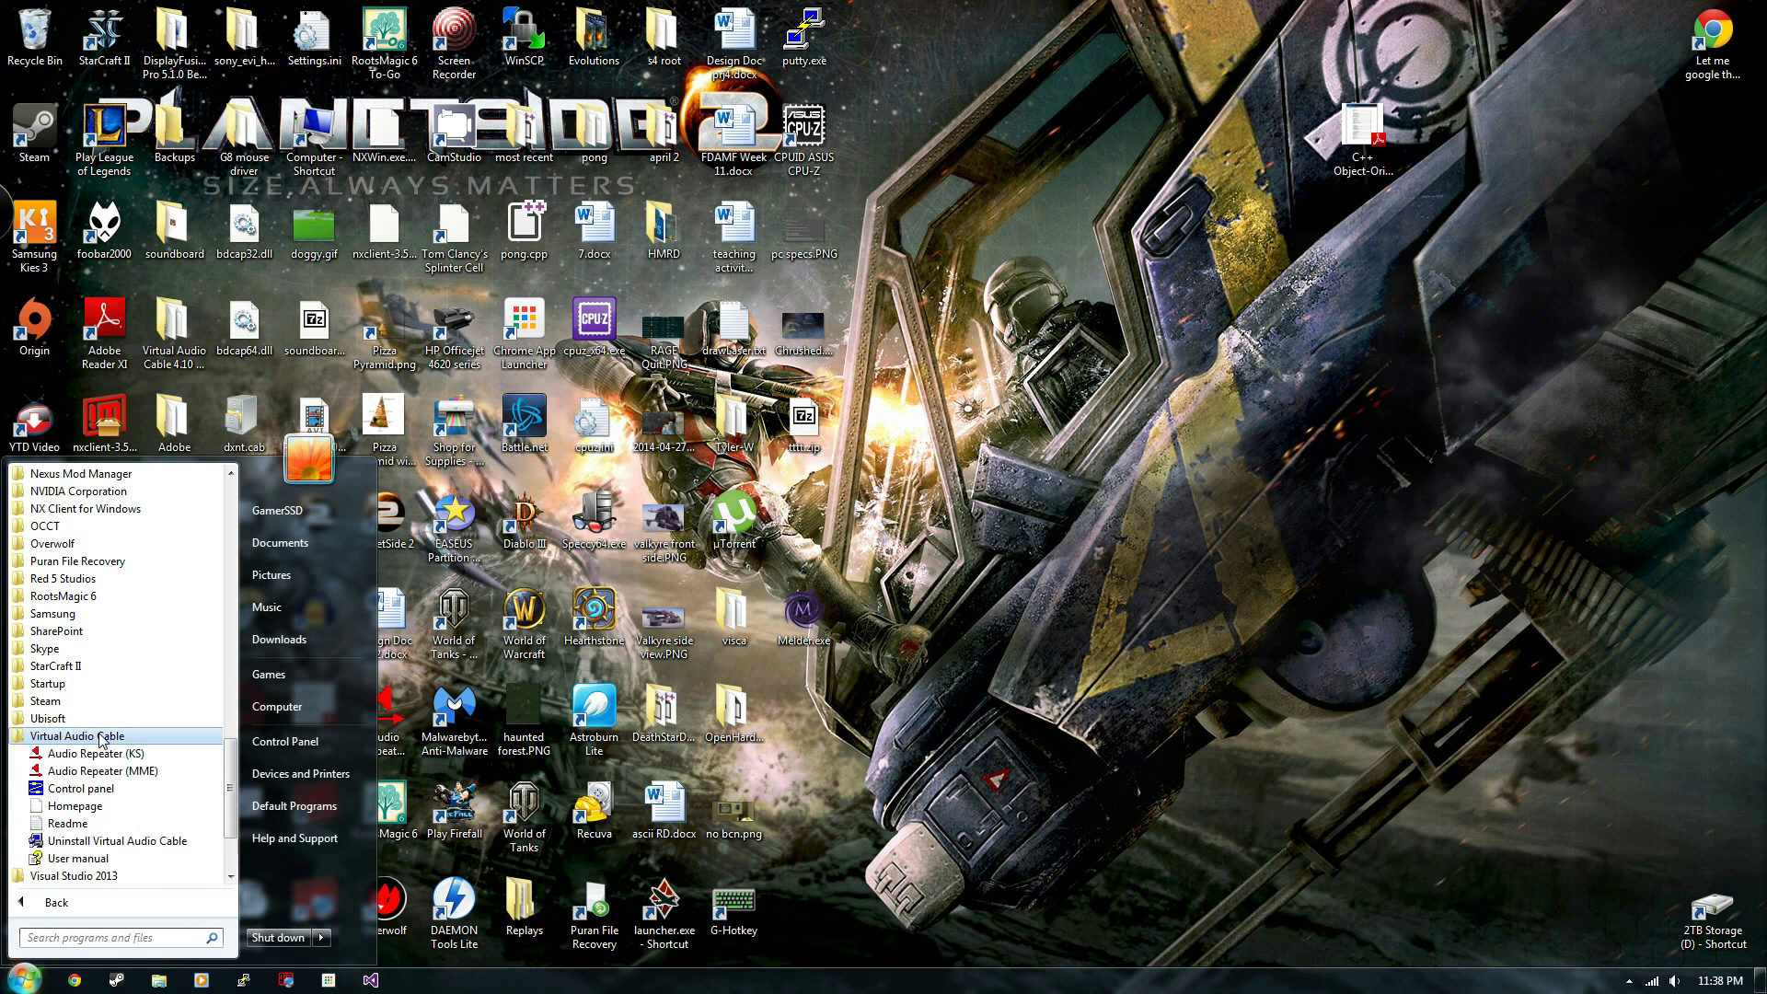
{"action": "left_click", "coordinate": [152, 779]}
{"action": "left_click", "coordinate": [23, 979]}
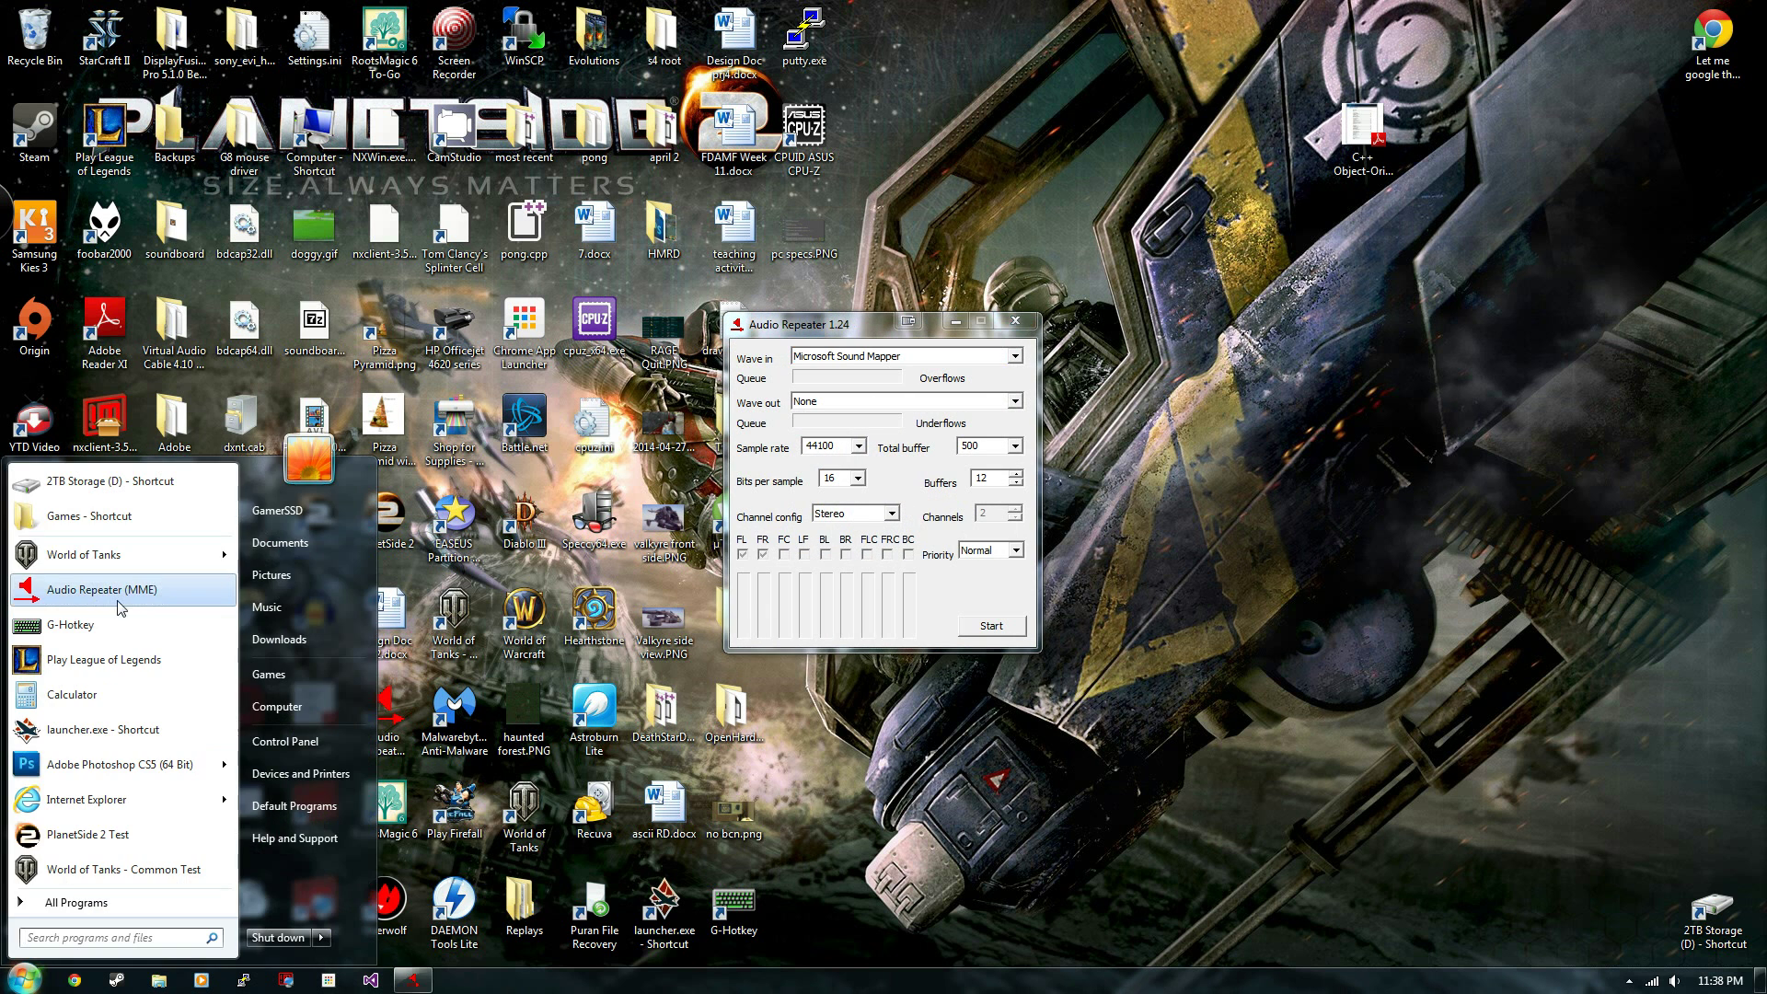
{"action": "left_click", "coordinate": [23, 979]}
{"action": "left_click", "coordinate": [23, 979]}
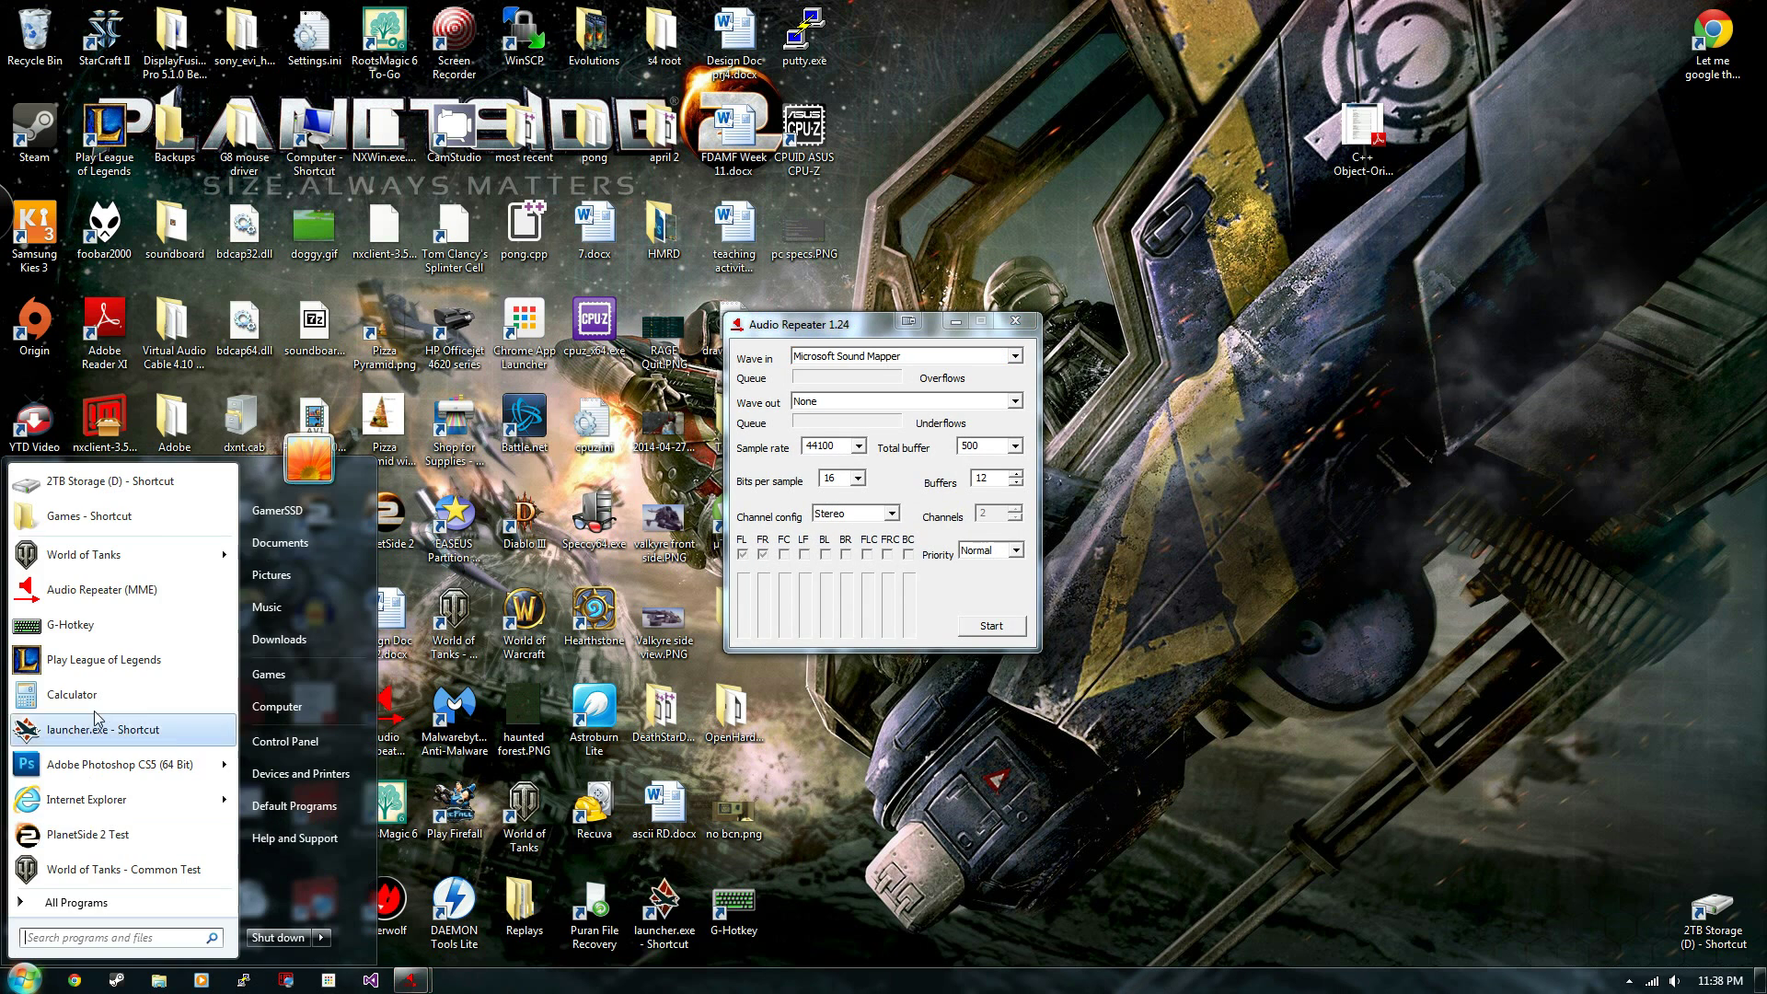
{"action": "left_click", "coordinate": [122, 593]}
{"action": "left_click_drag", "start_coordinate": [773, 348], "coordinate": [429, 304]}
{"action": "left_click_drag", "start_coordinate": [776, 322], "coordinate": [1099, 316]}
{"action": "left_click", "coordinate": [989, 350]}
- Start the first repeater routing Line 1 into Line 2
{"action": "left_click", "coordinate": [458, 330]}
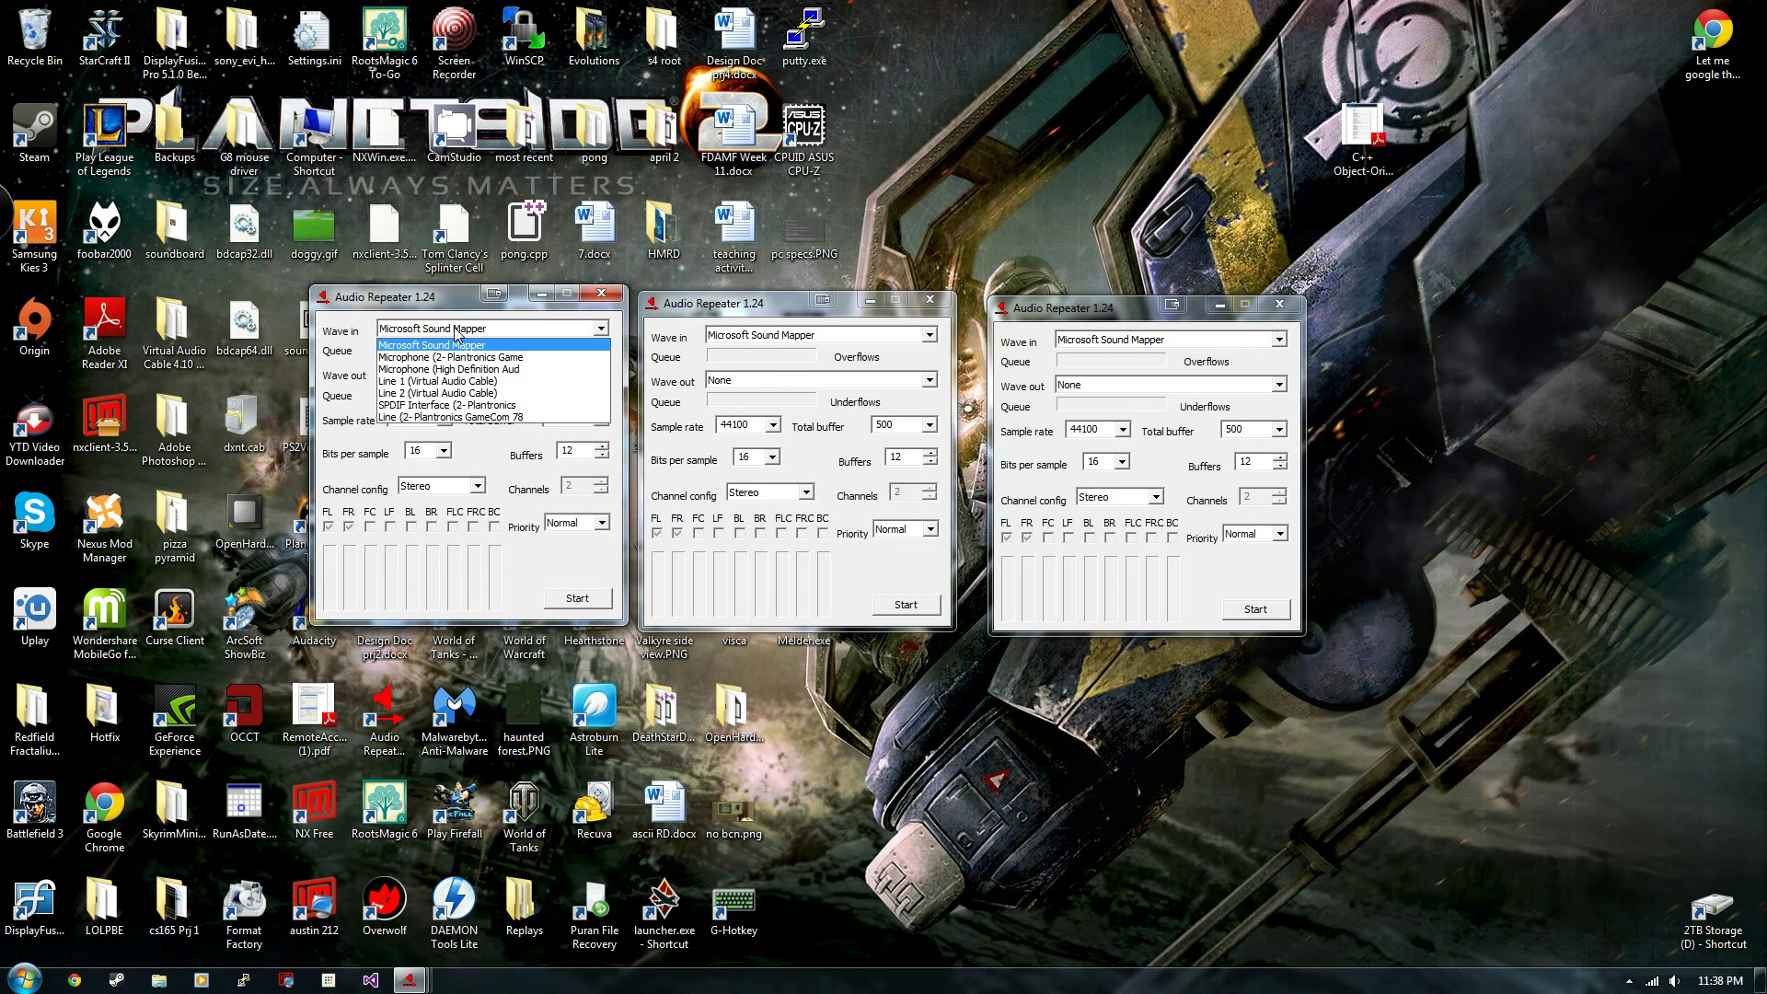
{"action": "left_click", "coordinate": [416, 380]}
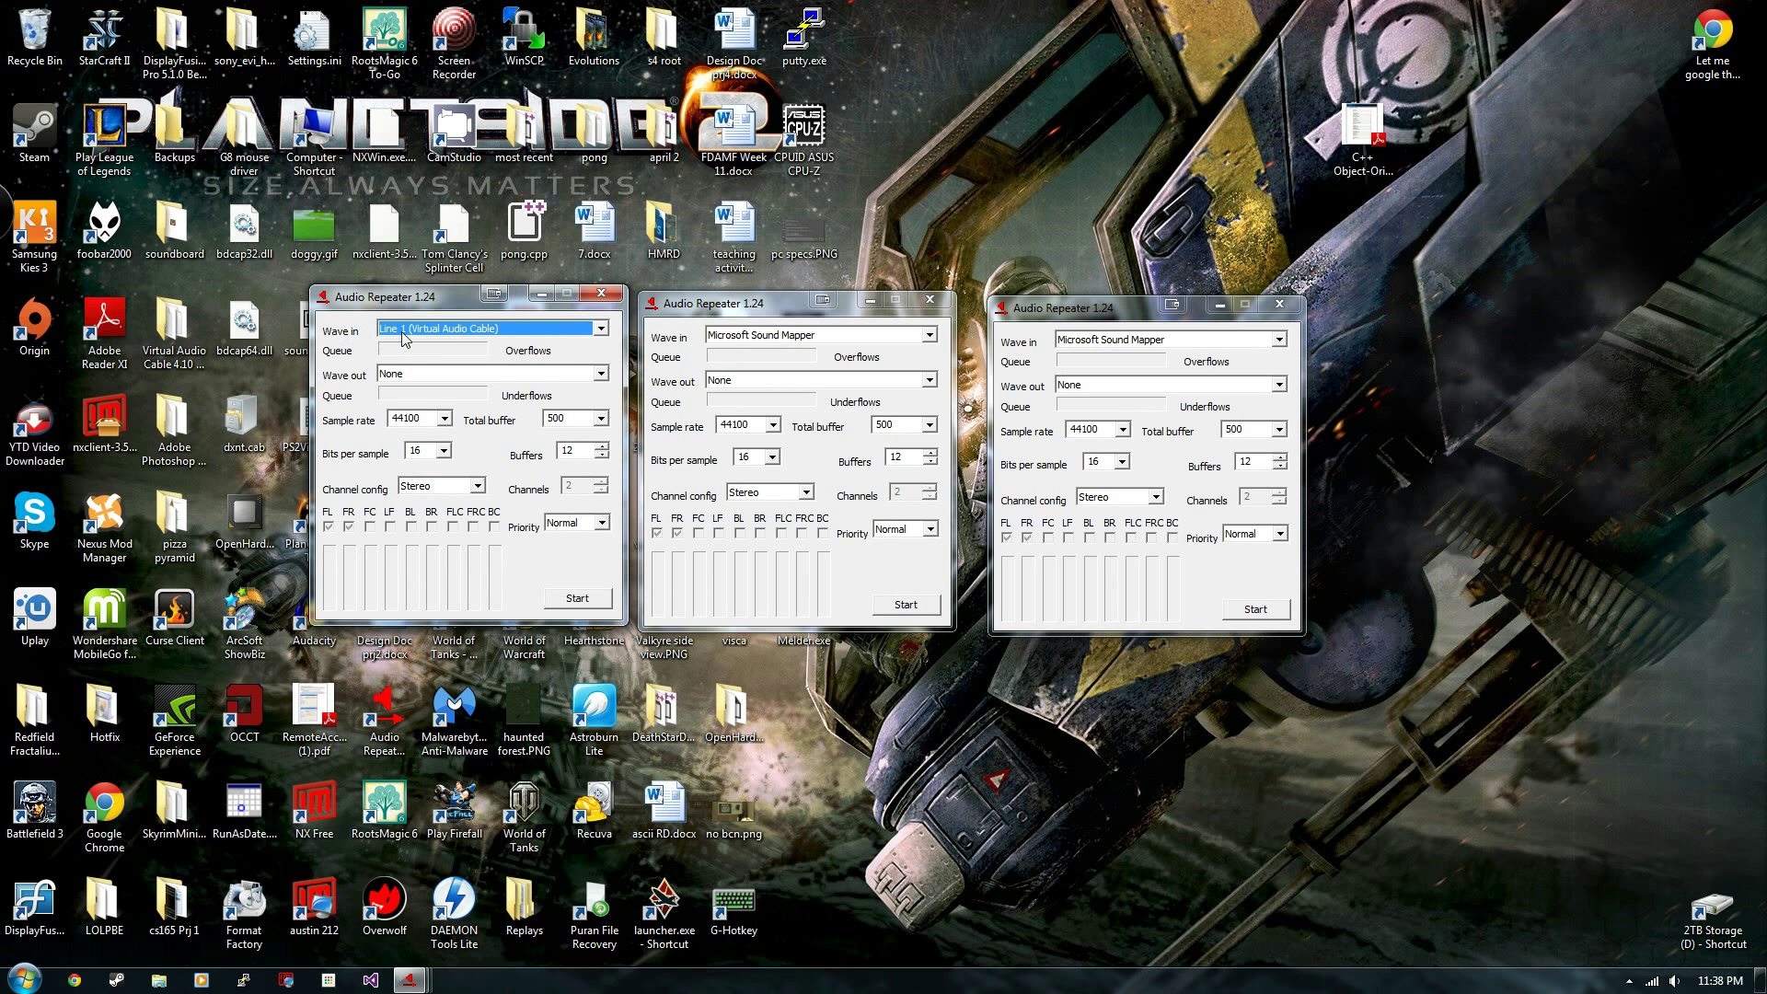
{"action": "left_click", "coordinate": [406, 375]}
{"action": "left_click", "coordinate": [406, 473]}
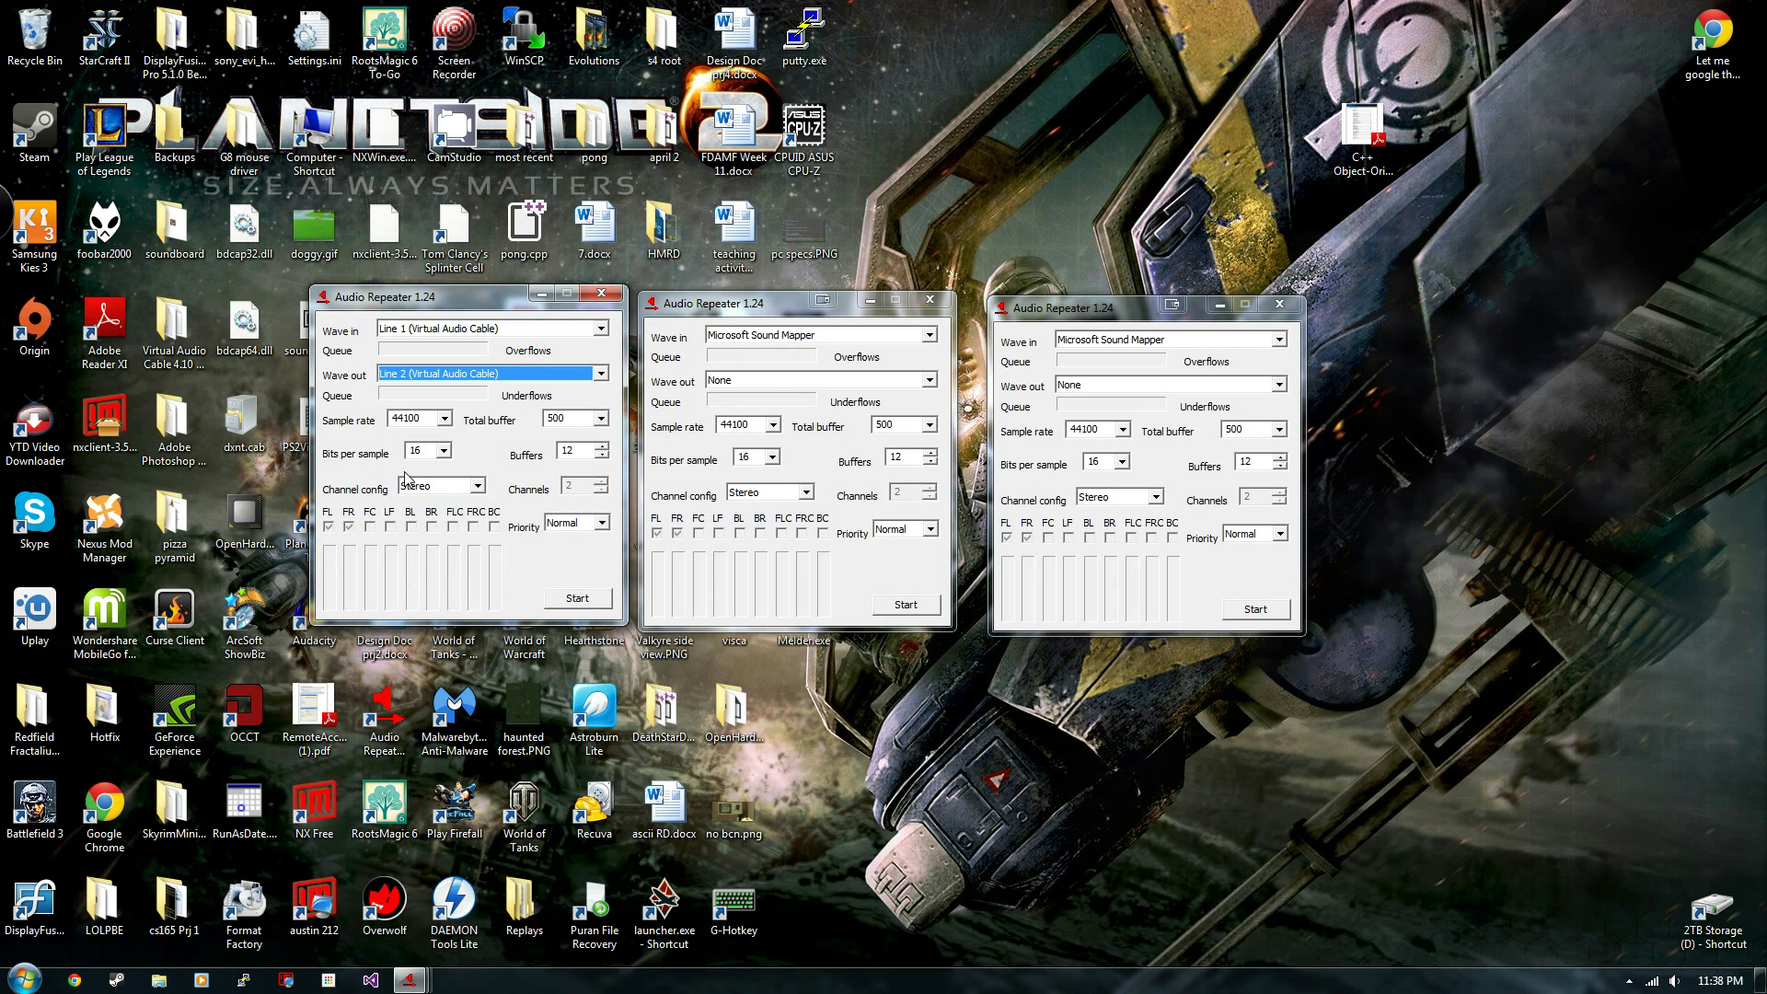
{"action": "left_click", "coordinate": [587, 600]}
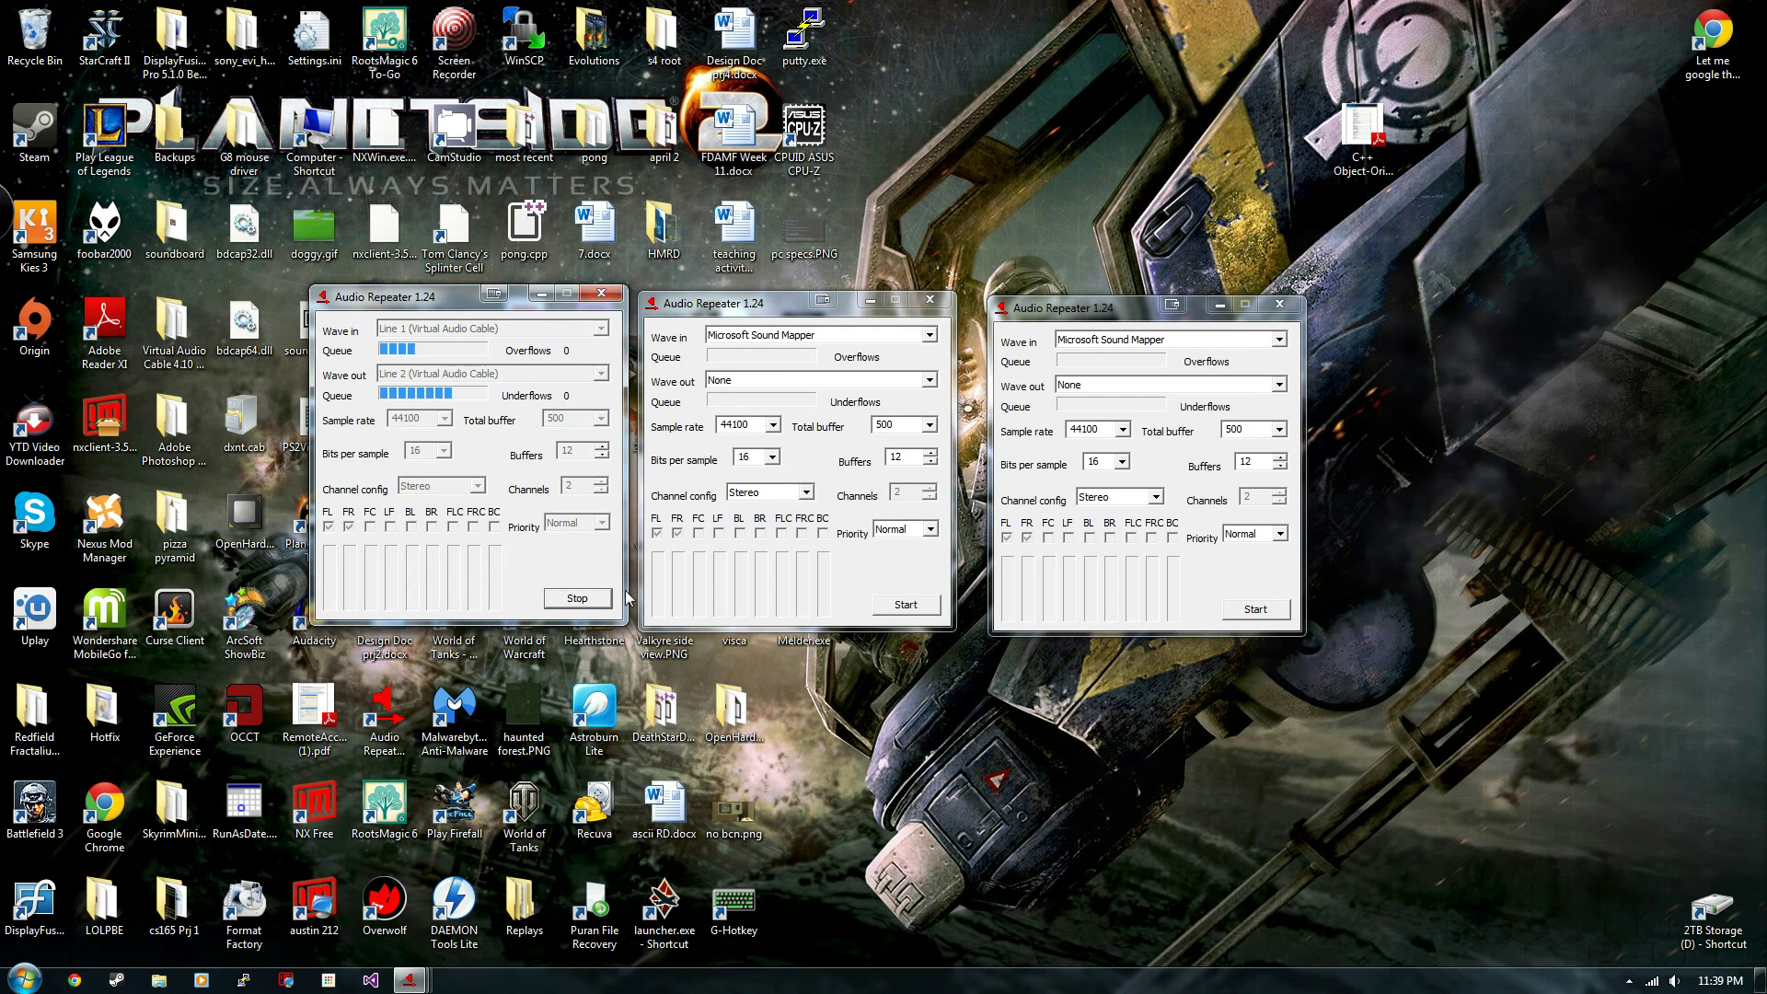
- Start the second repeater routing the Plantronics headset microphone into Line 1
{"action": "left_click", "coordinate": [754, 337]}
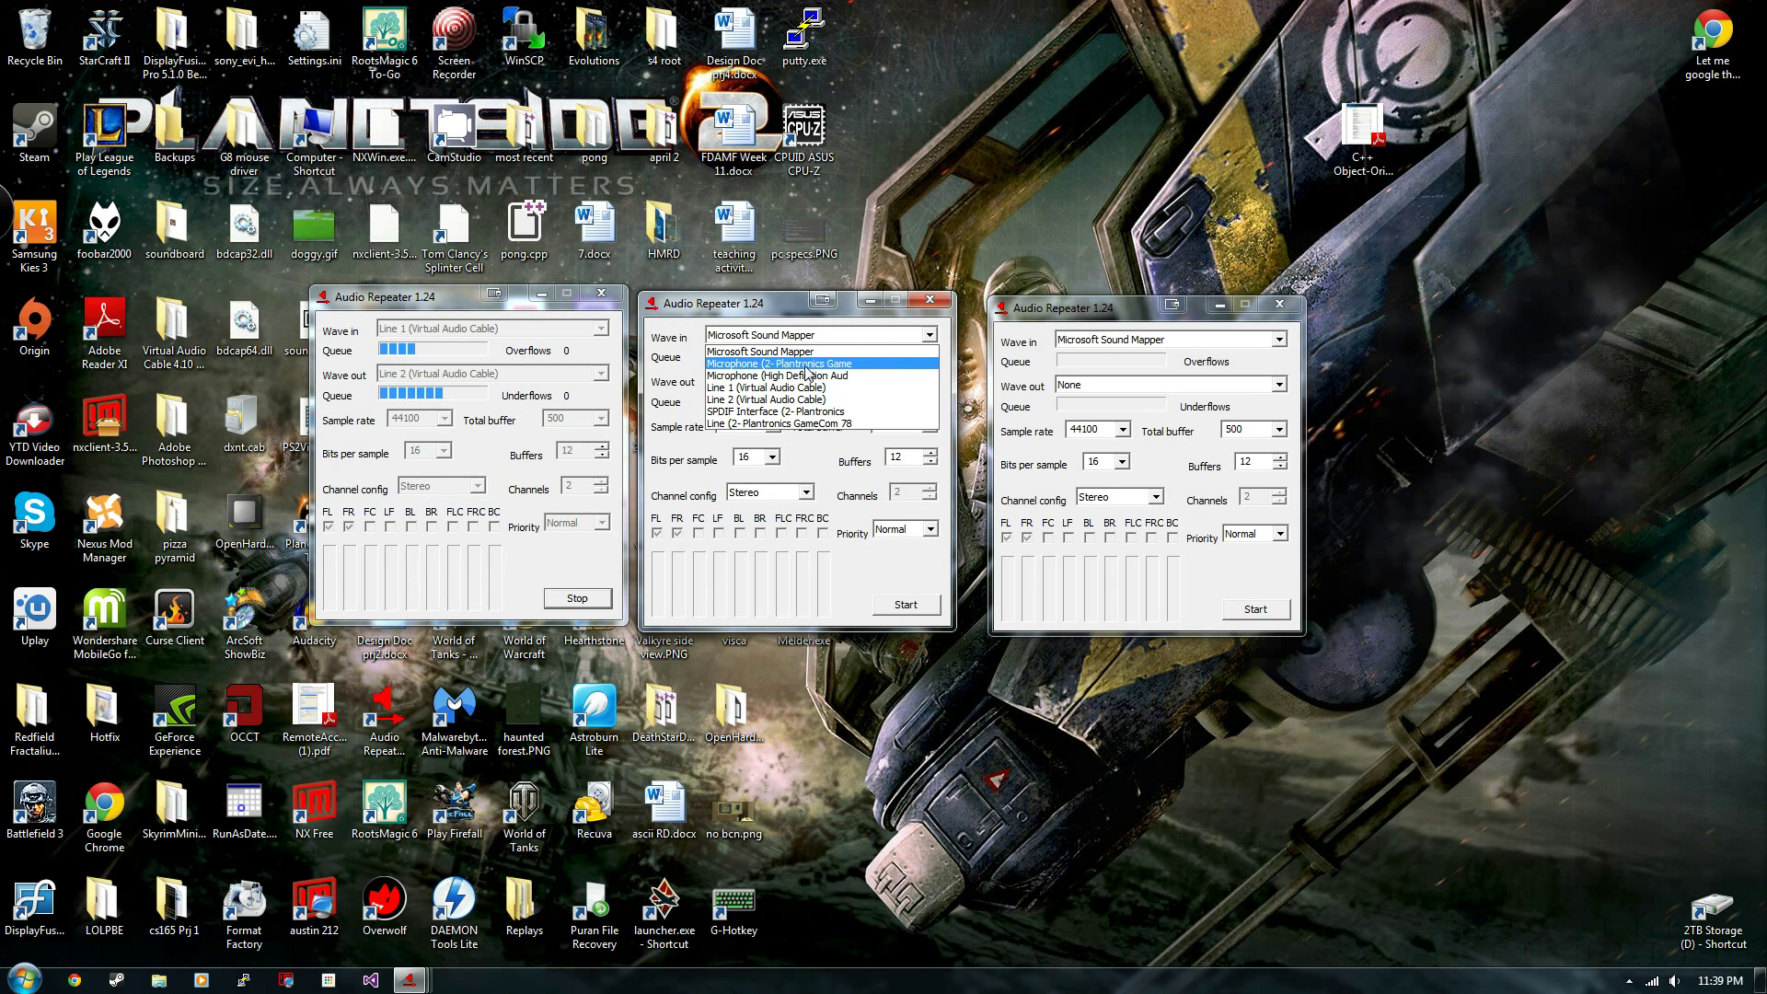
{"action": "left_click", "coordinate": [806, 366]}
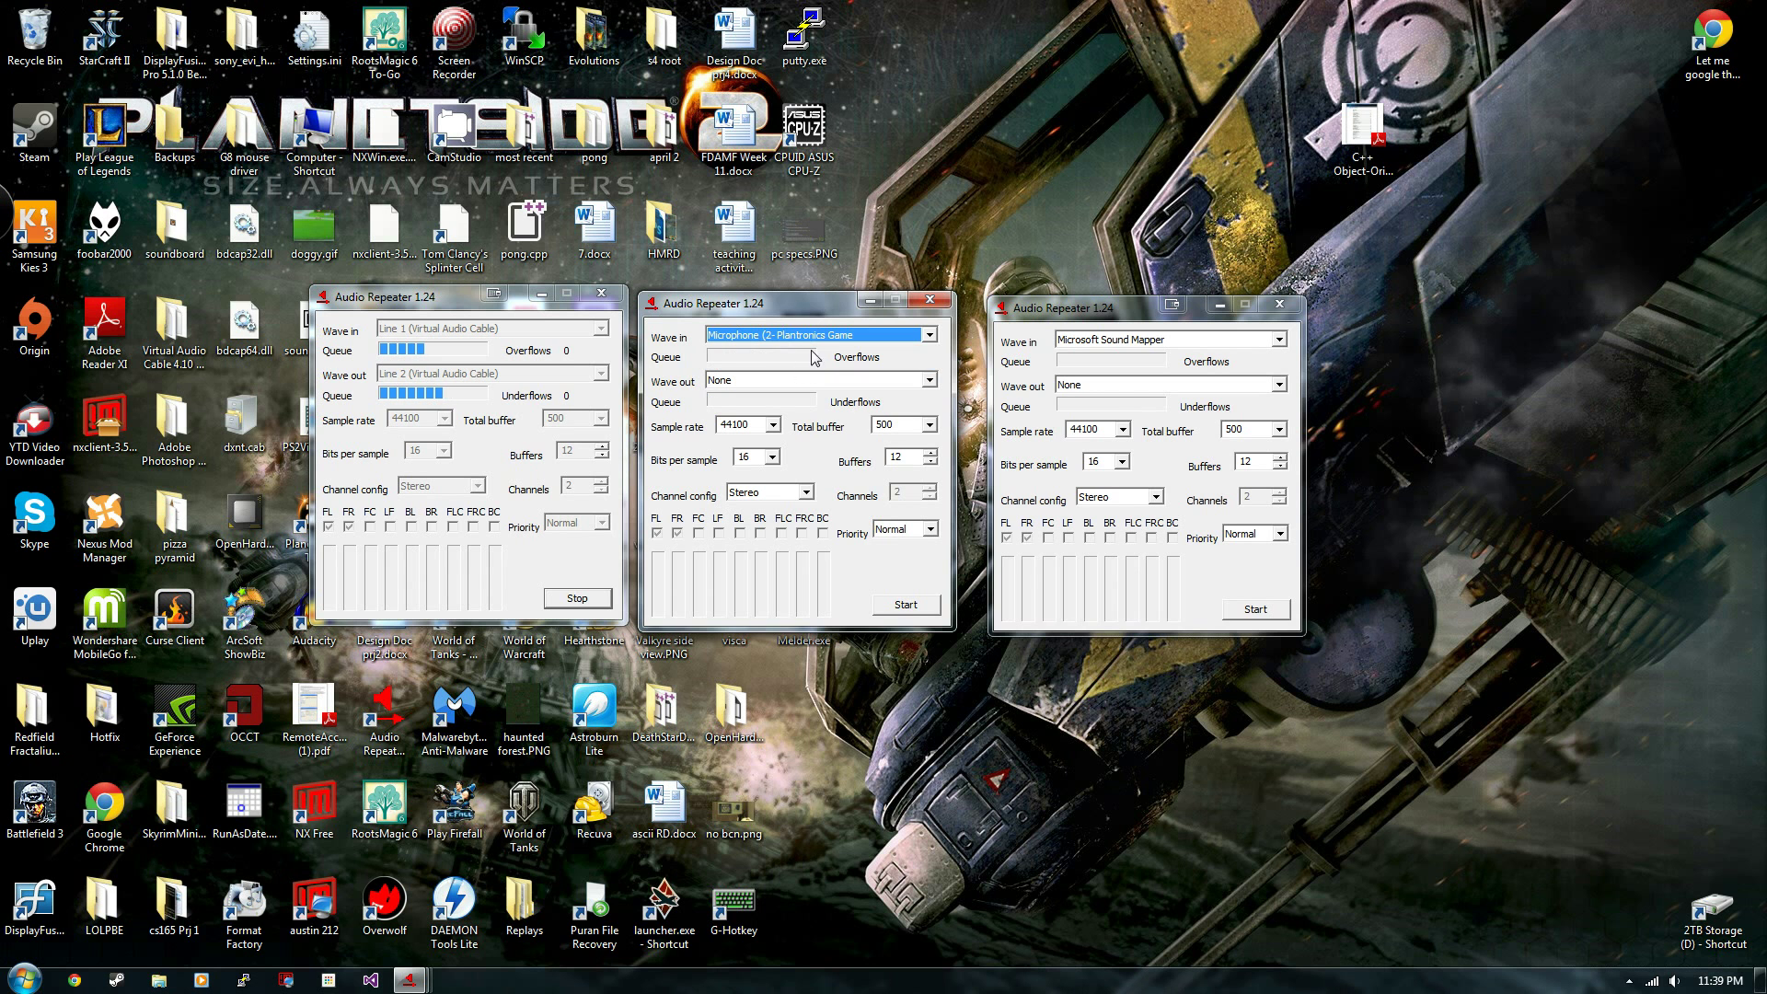
{"action": "left_click", "coordinate": [724, 383]}
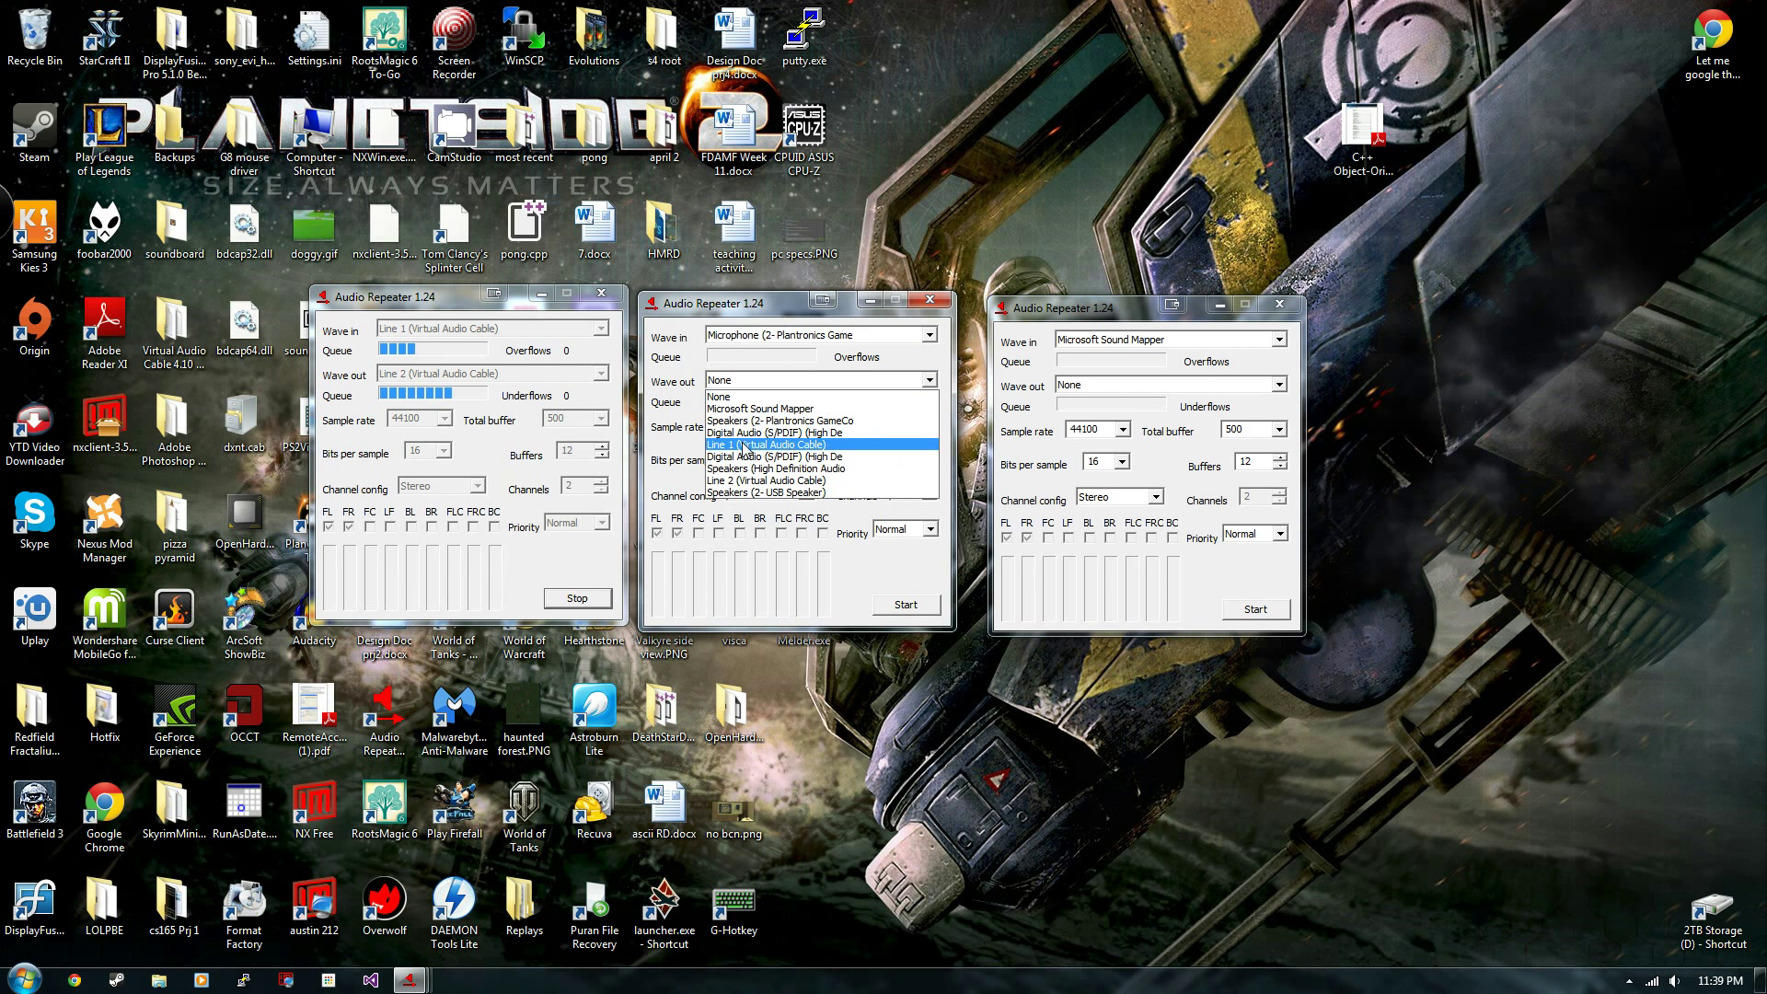
{"action": "left_click", "coordinate": [787, 440]}
{"action": "left_click", "coordinate": [906, 604]}
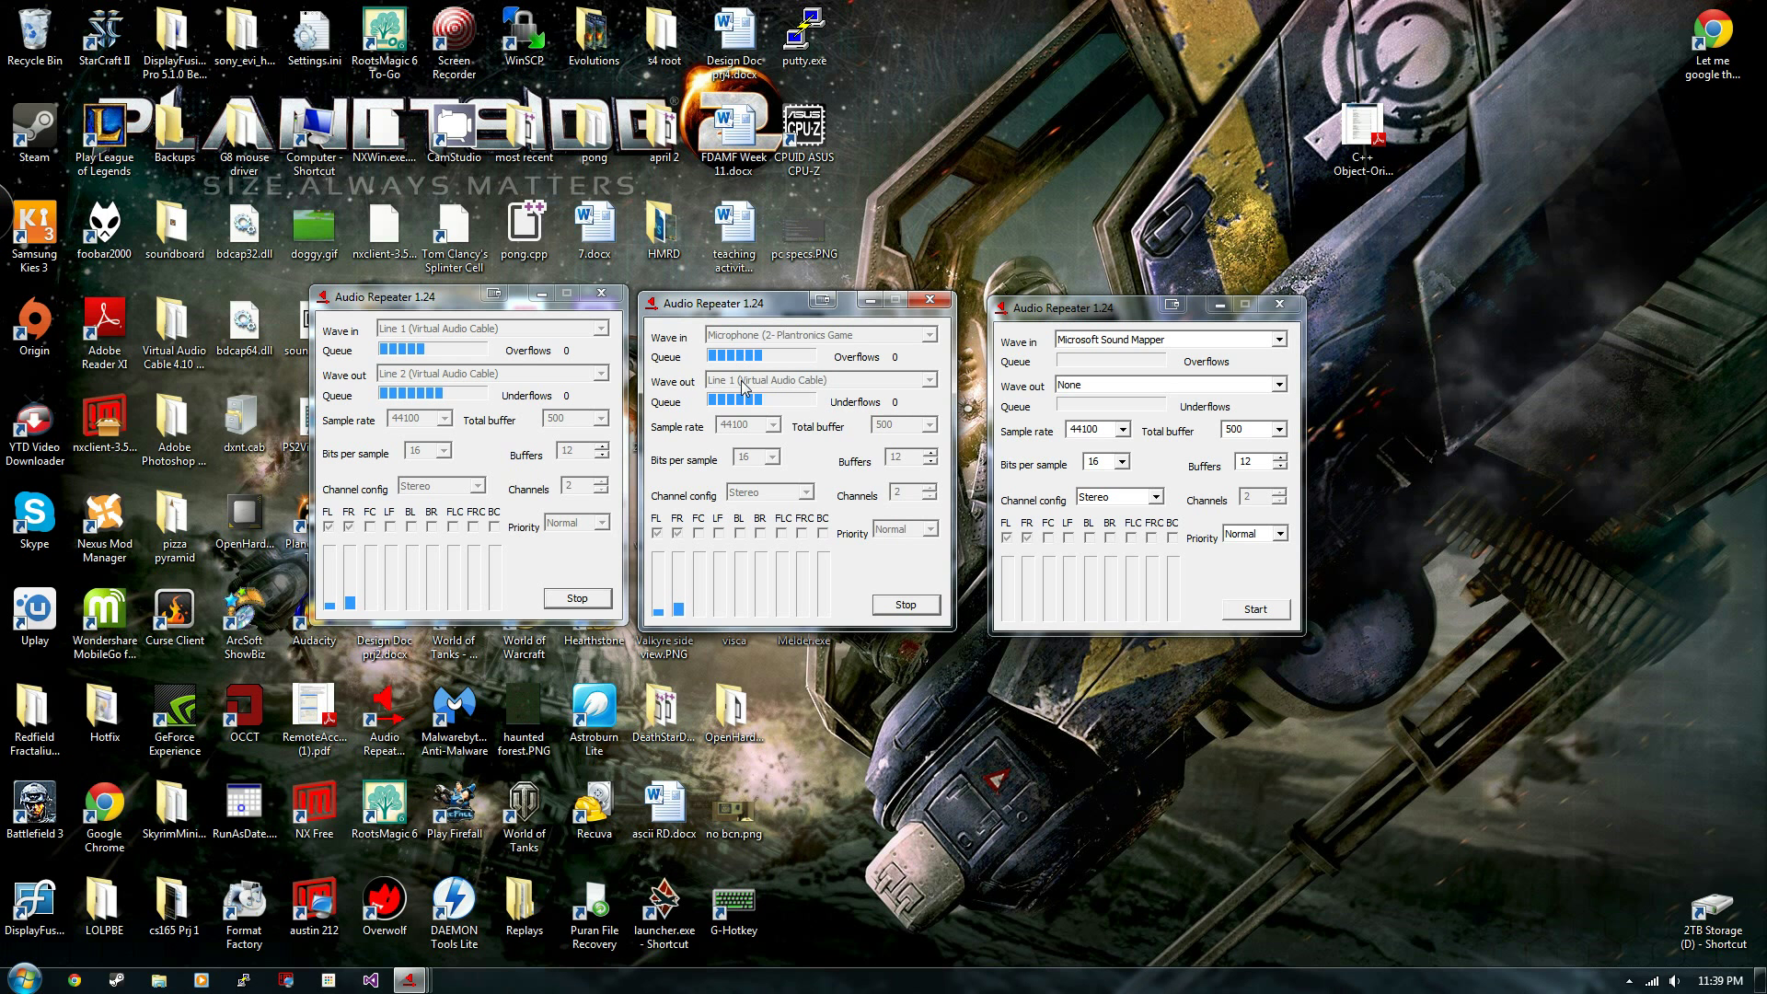
- Start the third repeater routing Line 2 into the Plantronics headset speakers
{"action": "left_click", "coordinate": [1092, 343]}
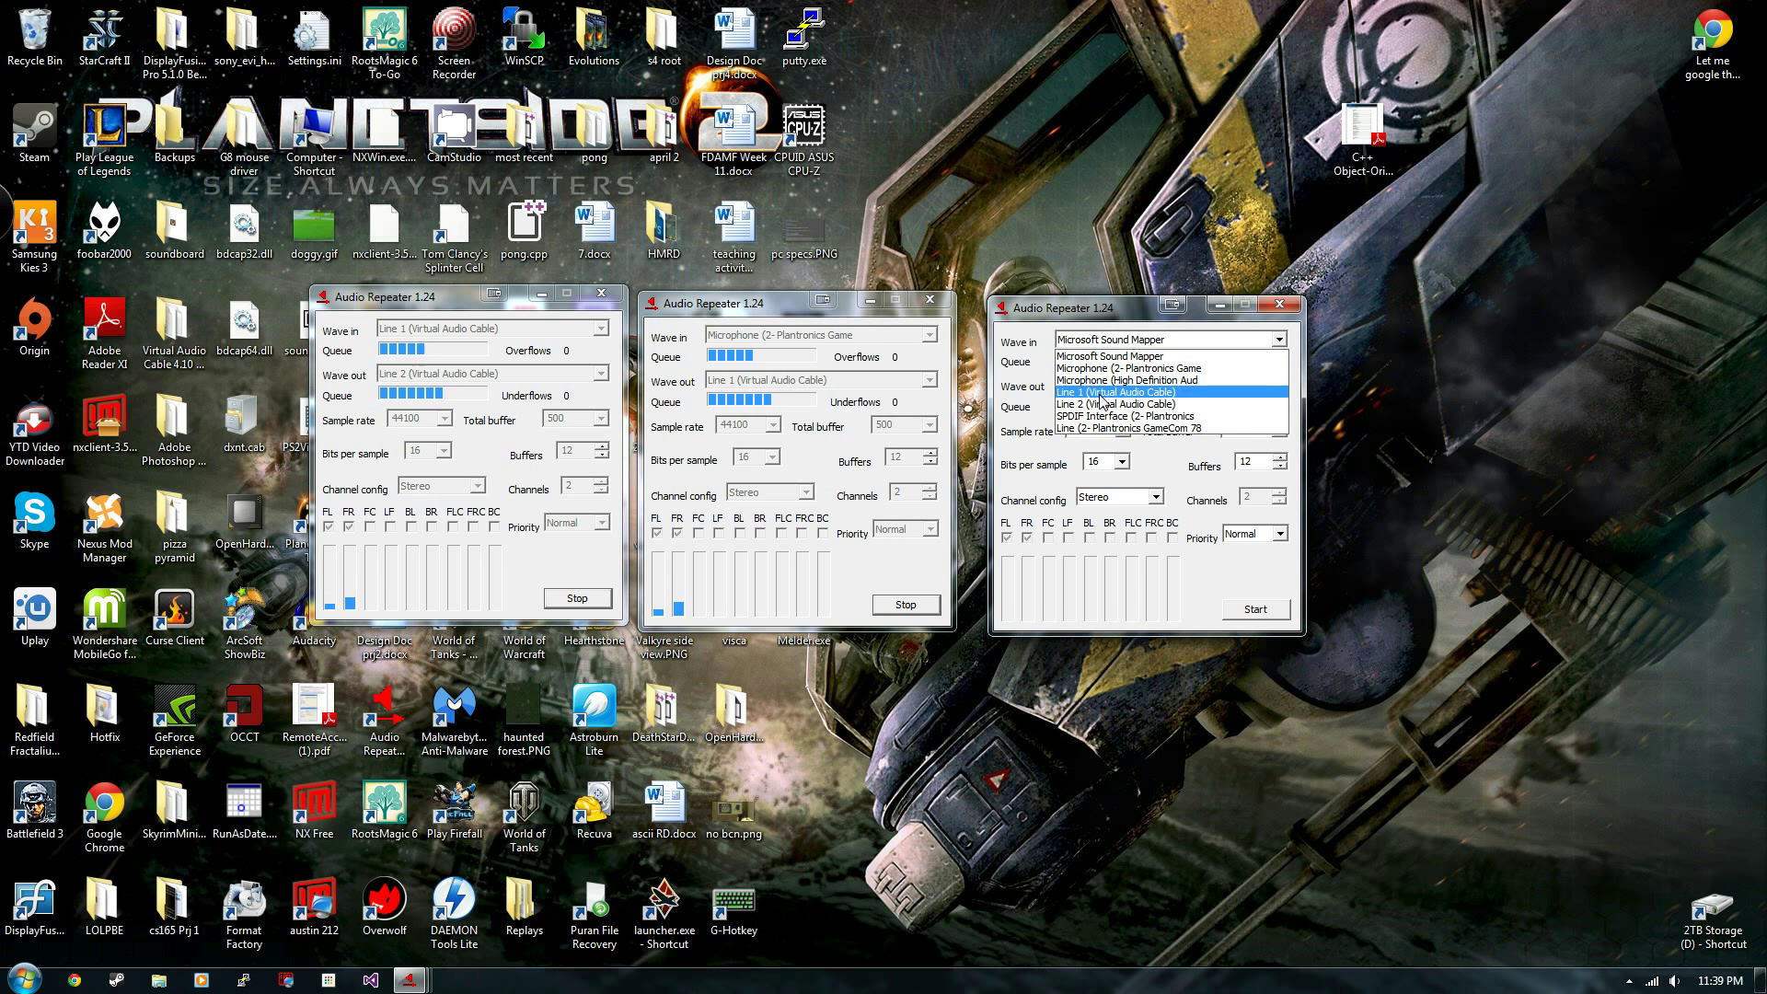
{"action": "left_click", "coordinate": [1097, 403]}
{"action": "left_click", "coordinate": [1097, 396]}
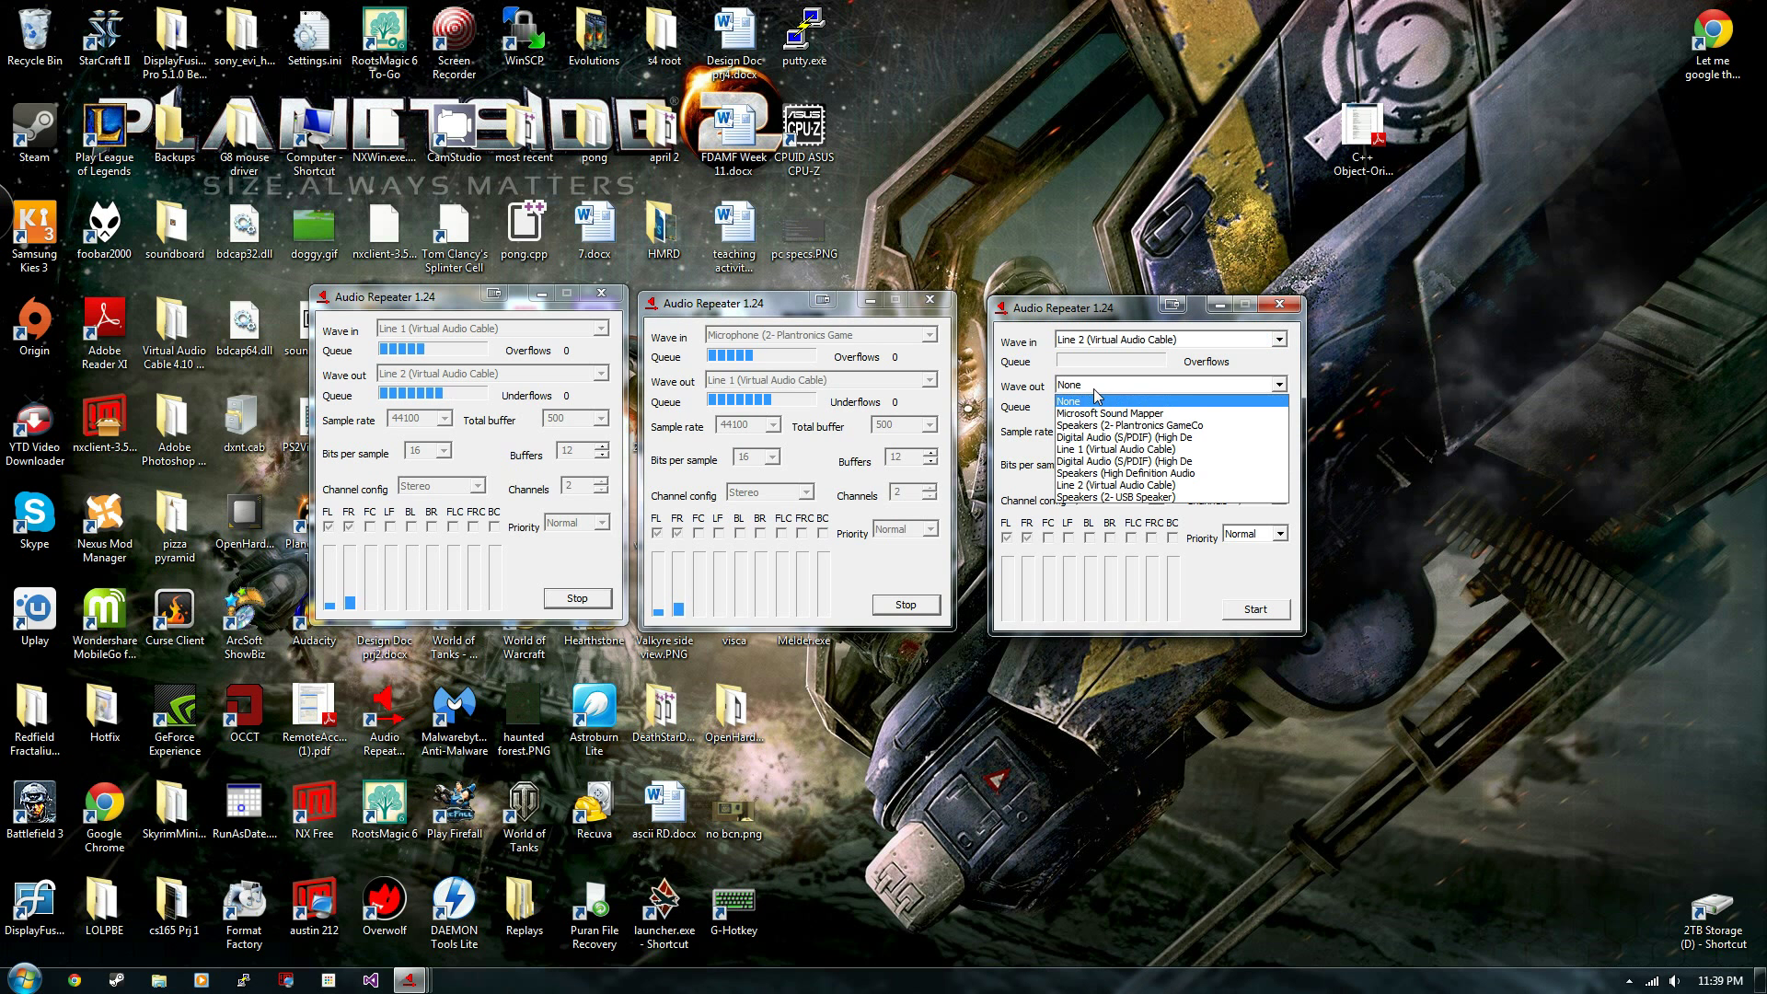
{"action": "left_click", "coordinate": [1124, 426]}
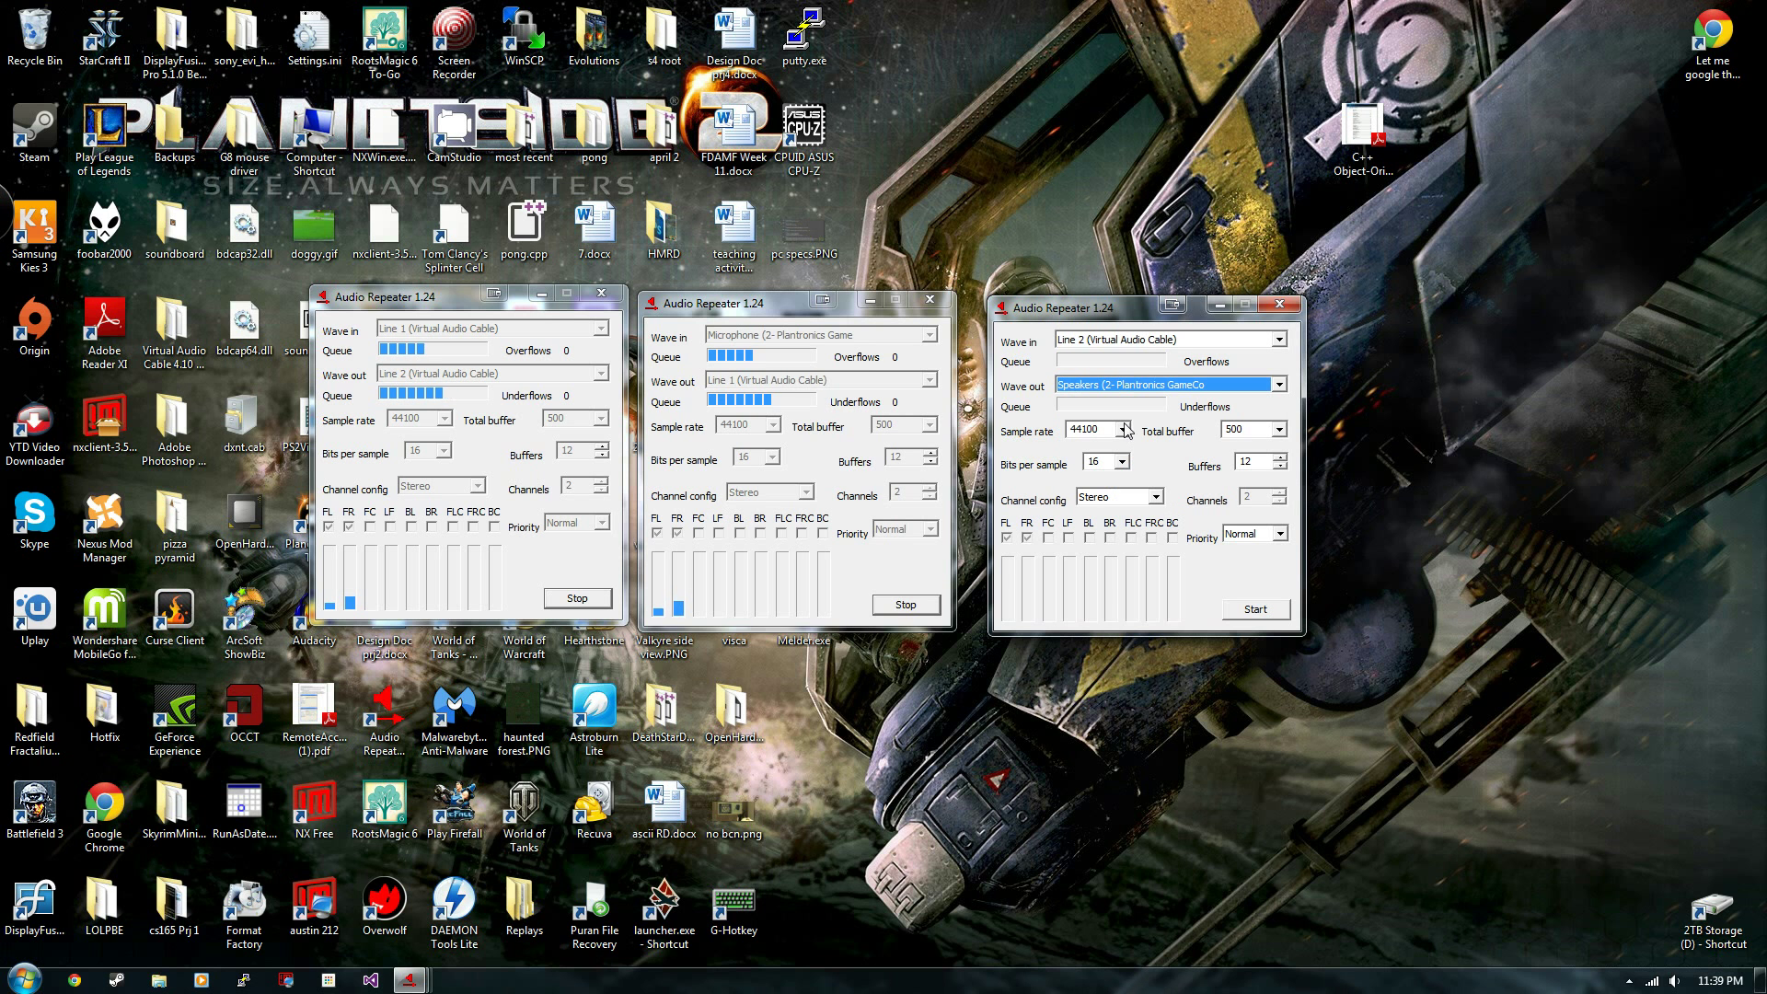
{"action": "left_click", "coordinate": [1260, 612]}
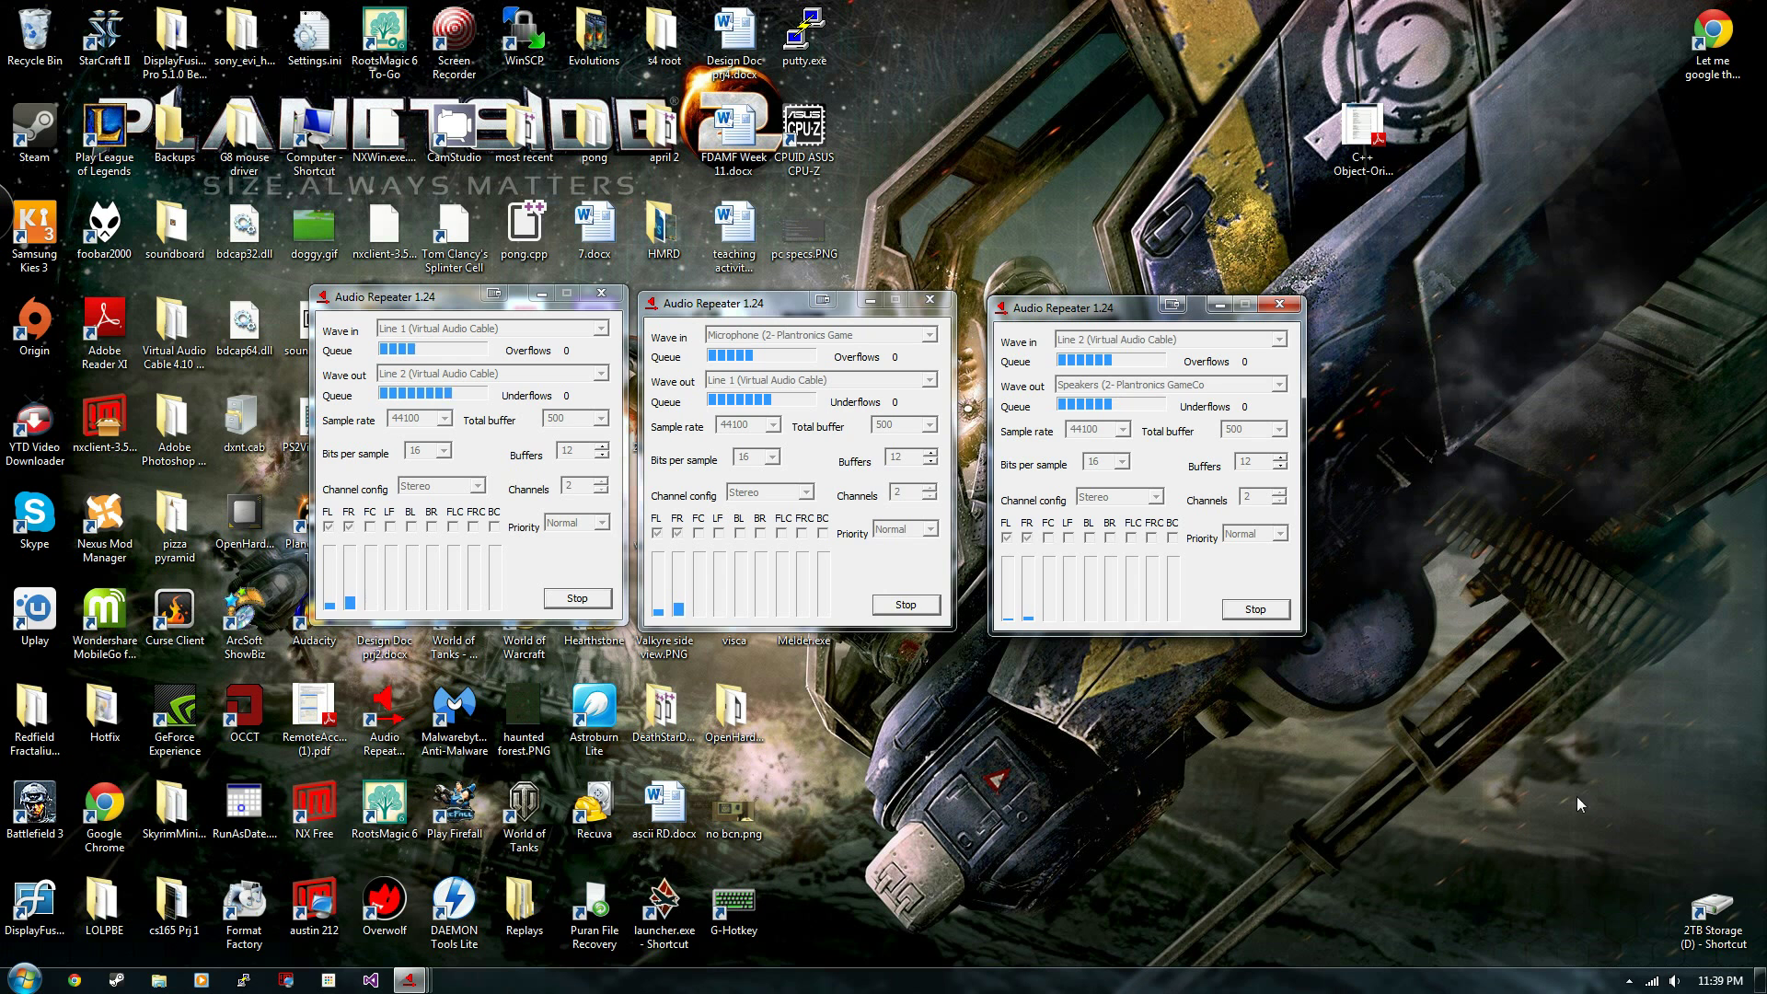
- Set Line 2 as the default device in Playback devices and confirm with OK
{"action": "right_click", "coordinate": [1674, 980]}
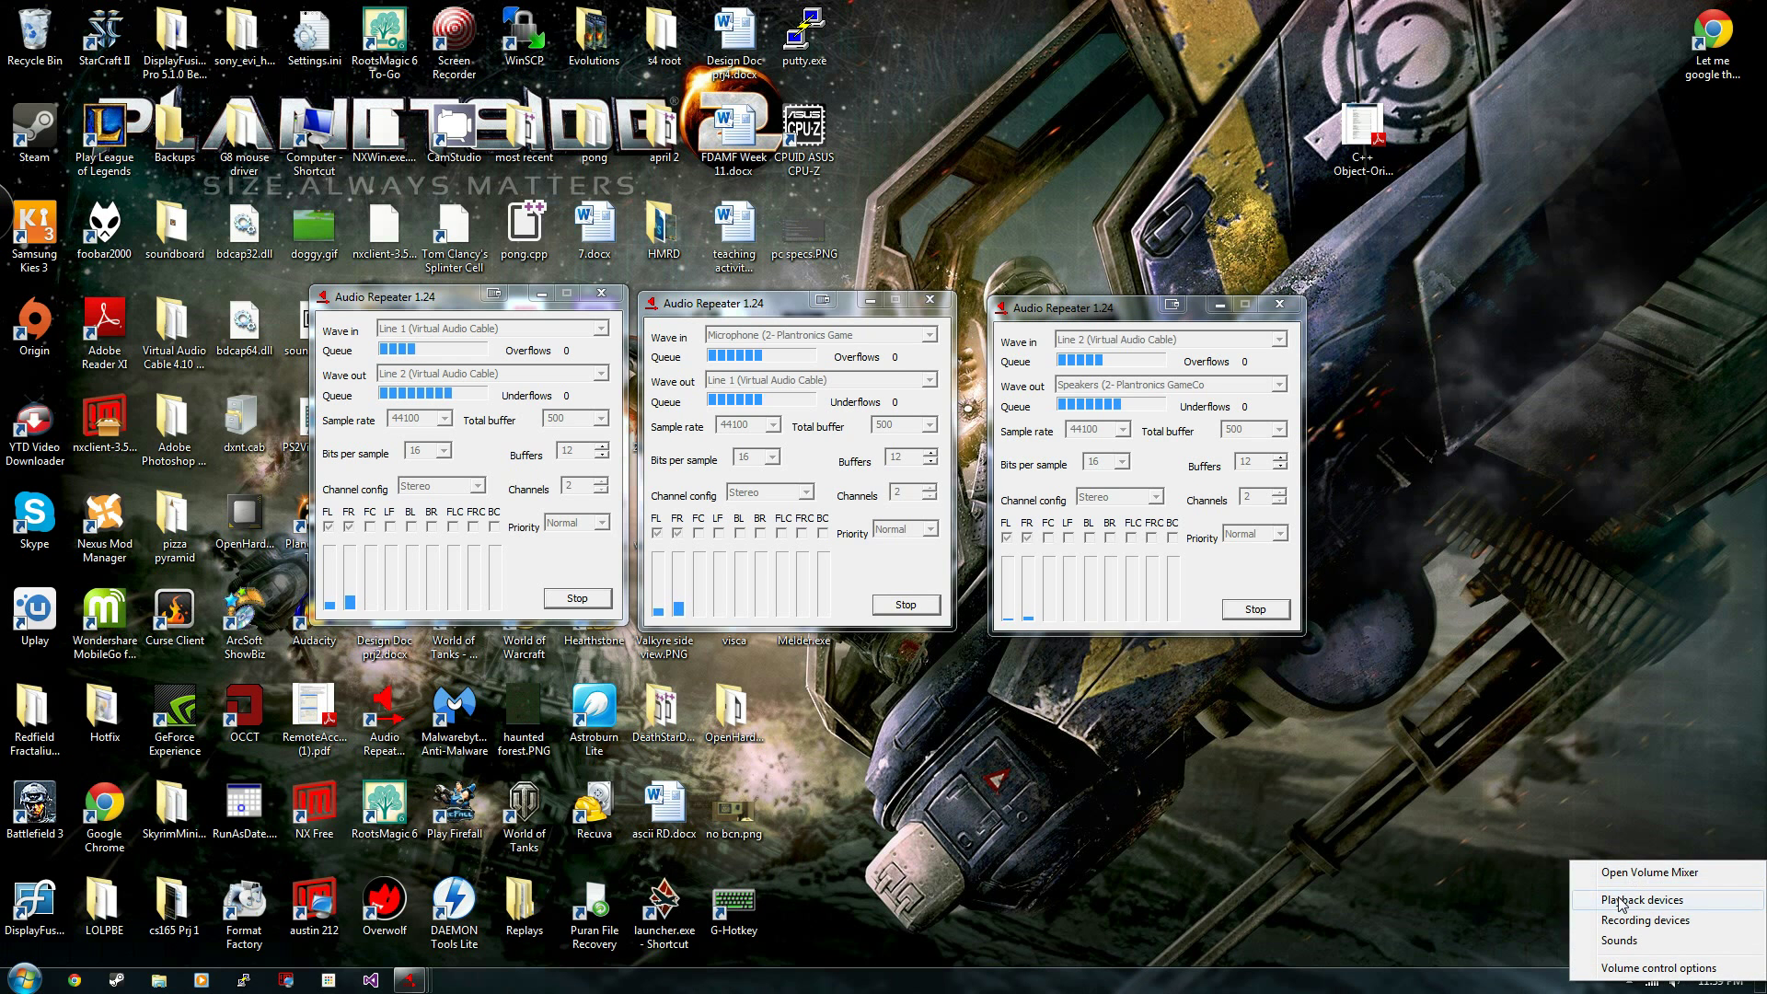
{"action": "left_click", "coordinate": [1621, 902]}
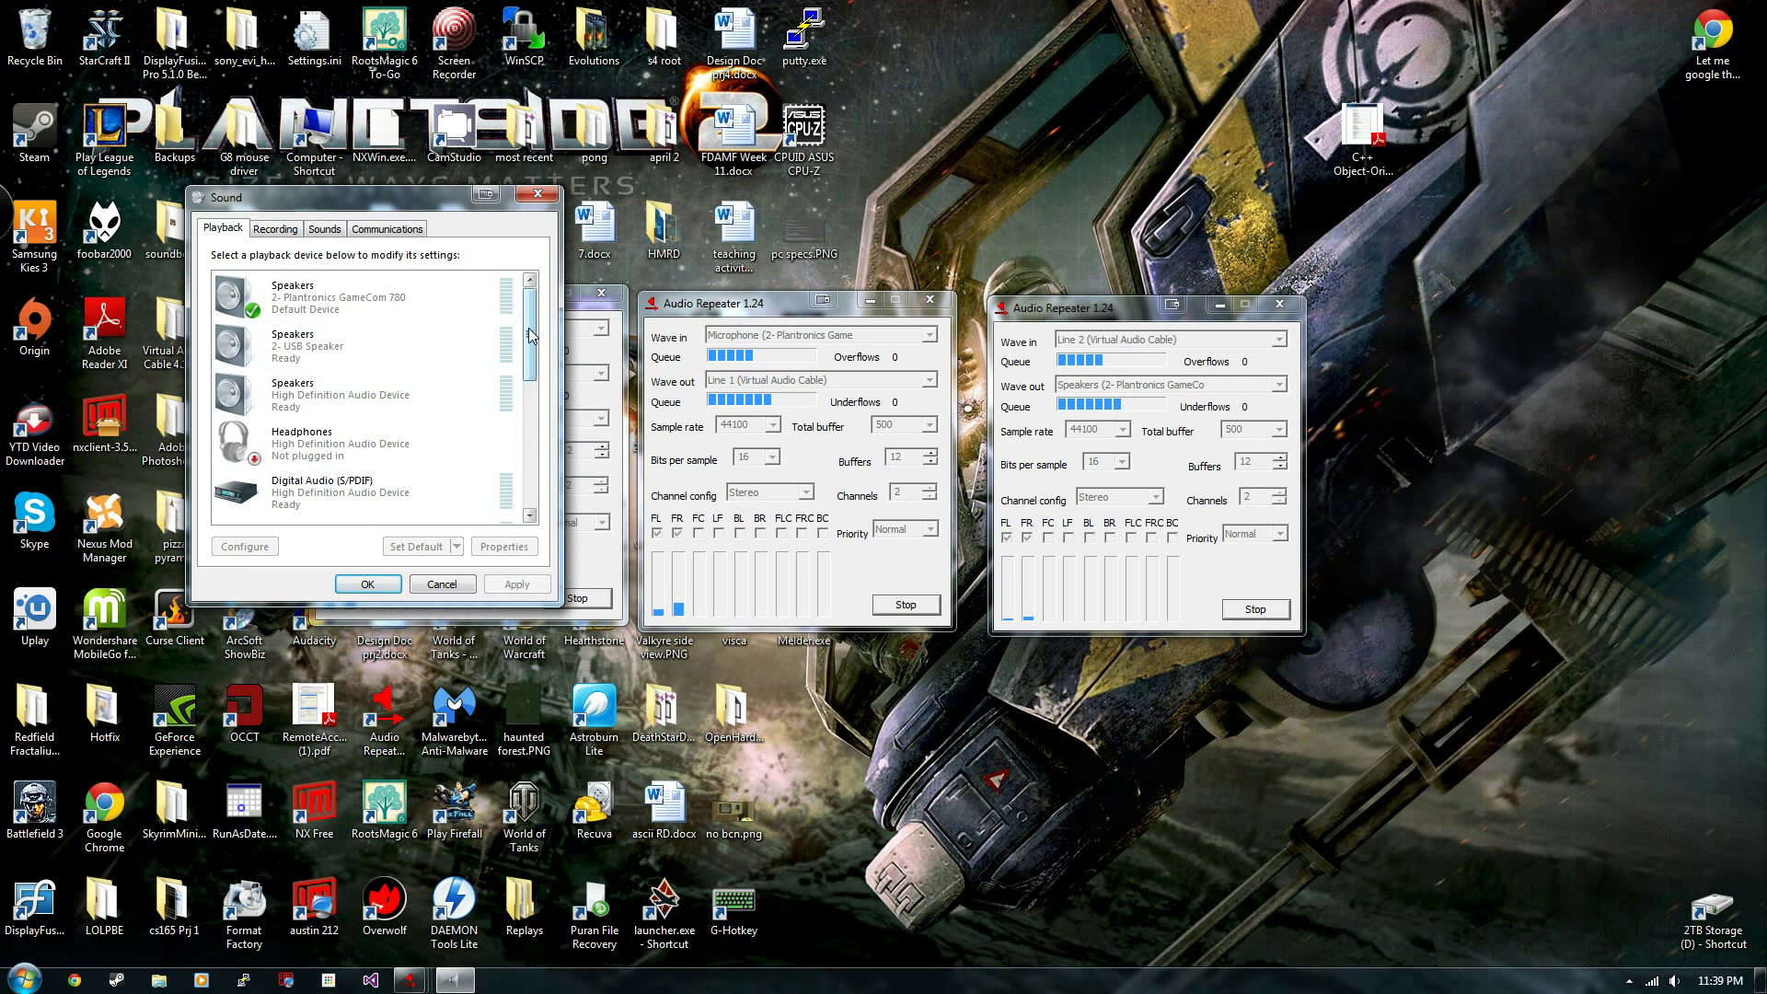
{"action": "scroll", "coordinate": [530, 336], "scroll_direction": "down", "scroll_amount": 5}
{"action": "left_click", "coordinate": [369, 497]}
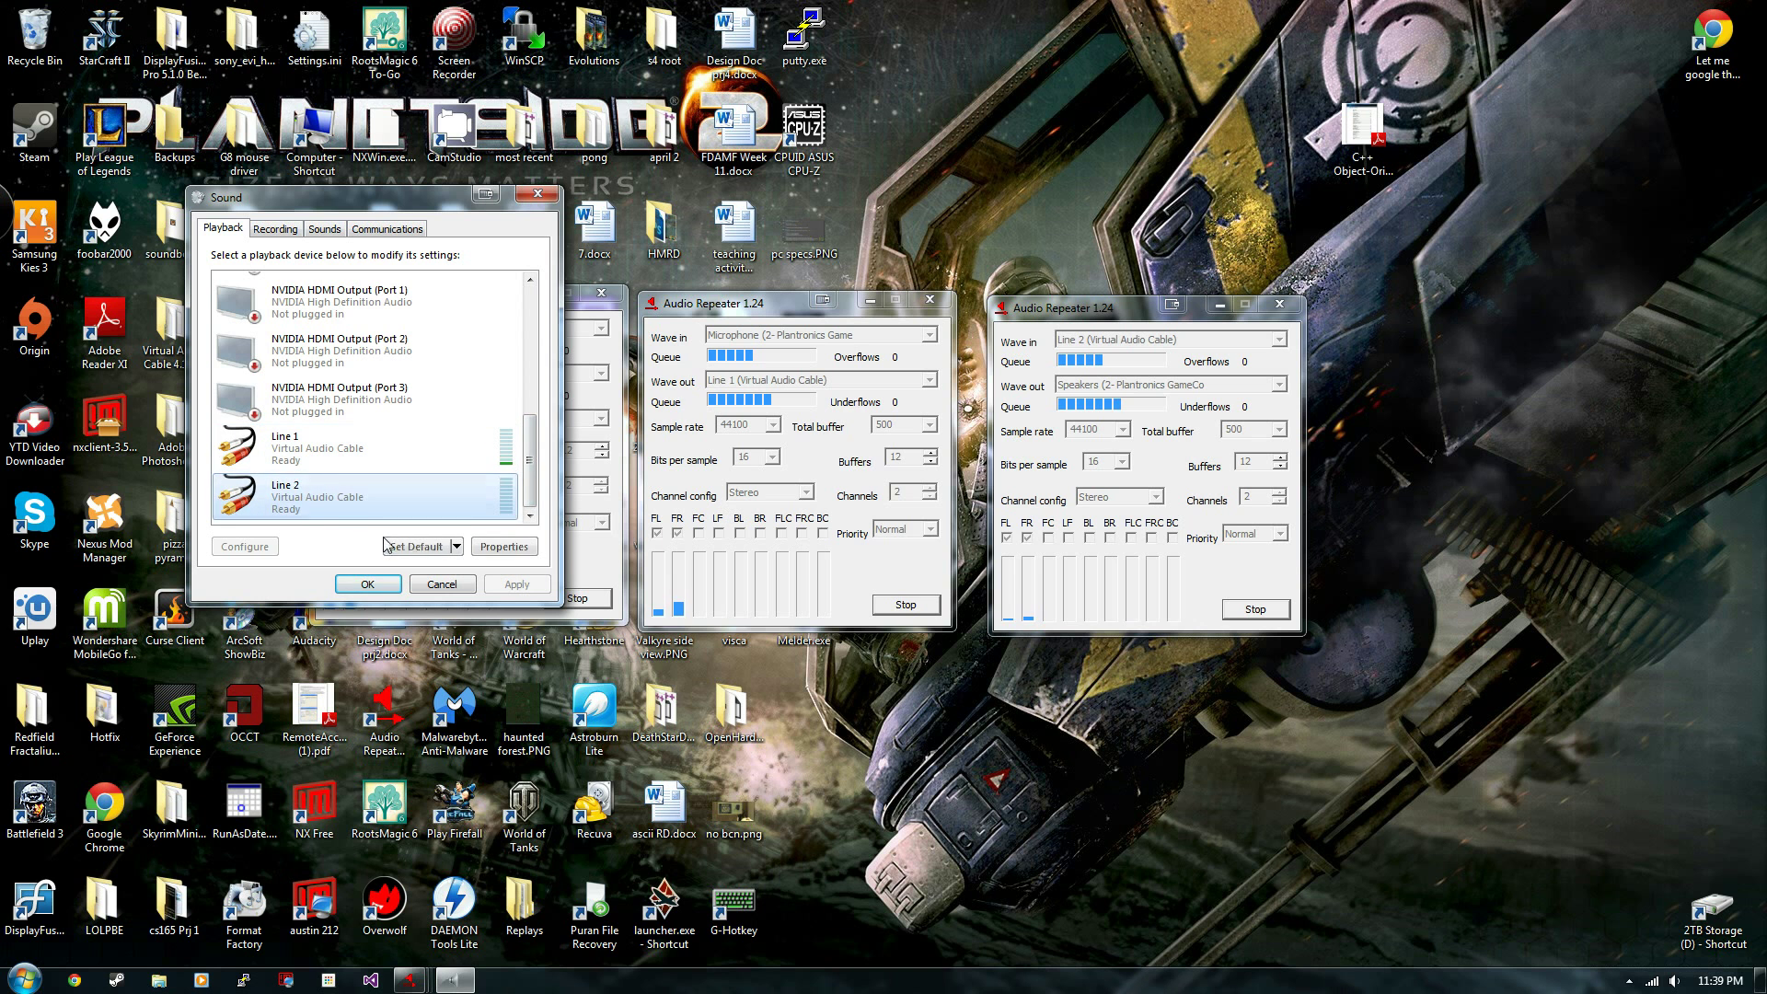
{"action": "left_click", "coordinate": [394, 549]}
{"action": "left_click", "coordinate": [382, 586]}
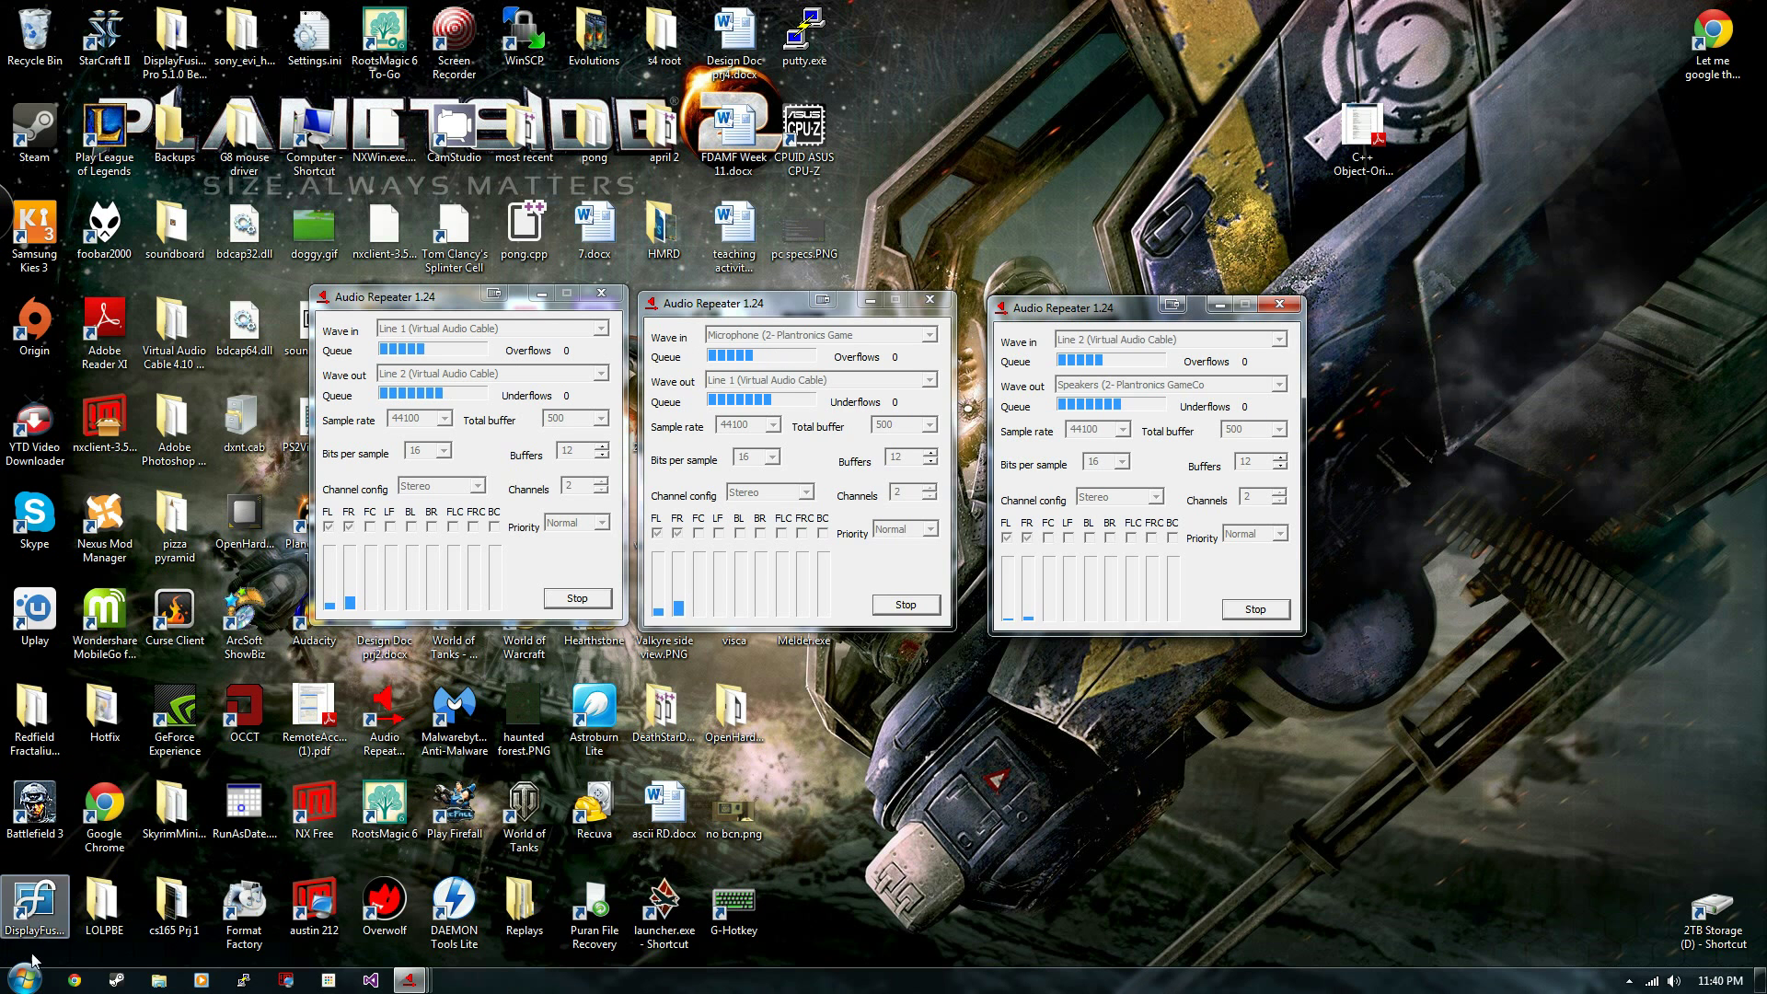
- Launch G-Hotkey from the Start menu and move its window up and right
{"action": "left_click", "coordinate": [25, 983]}
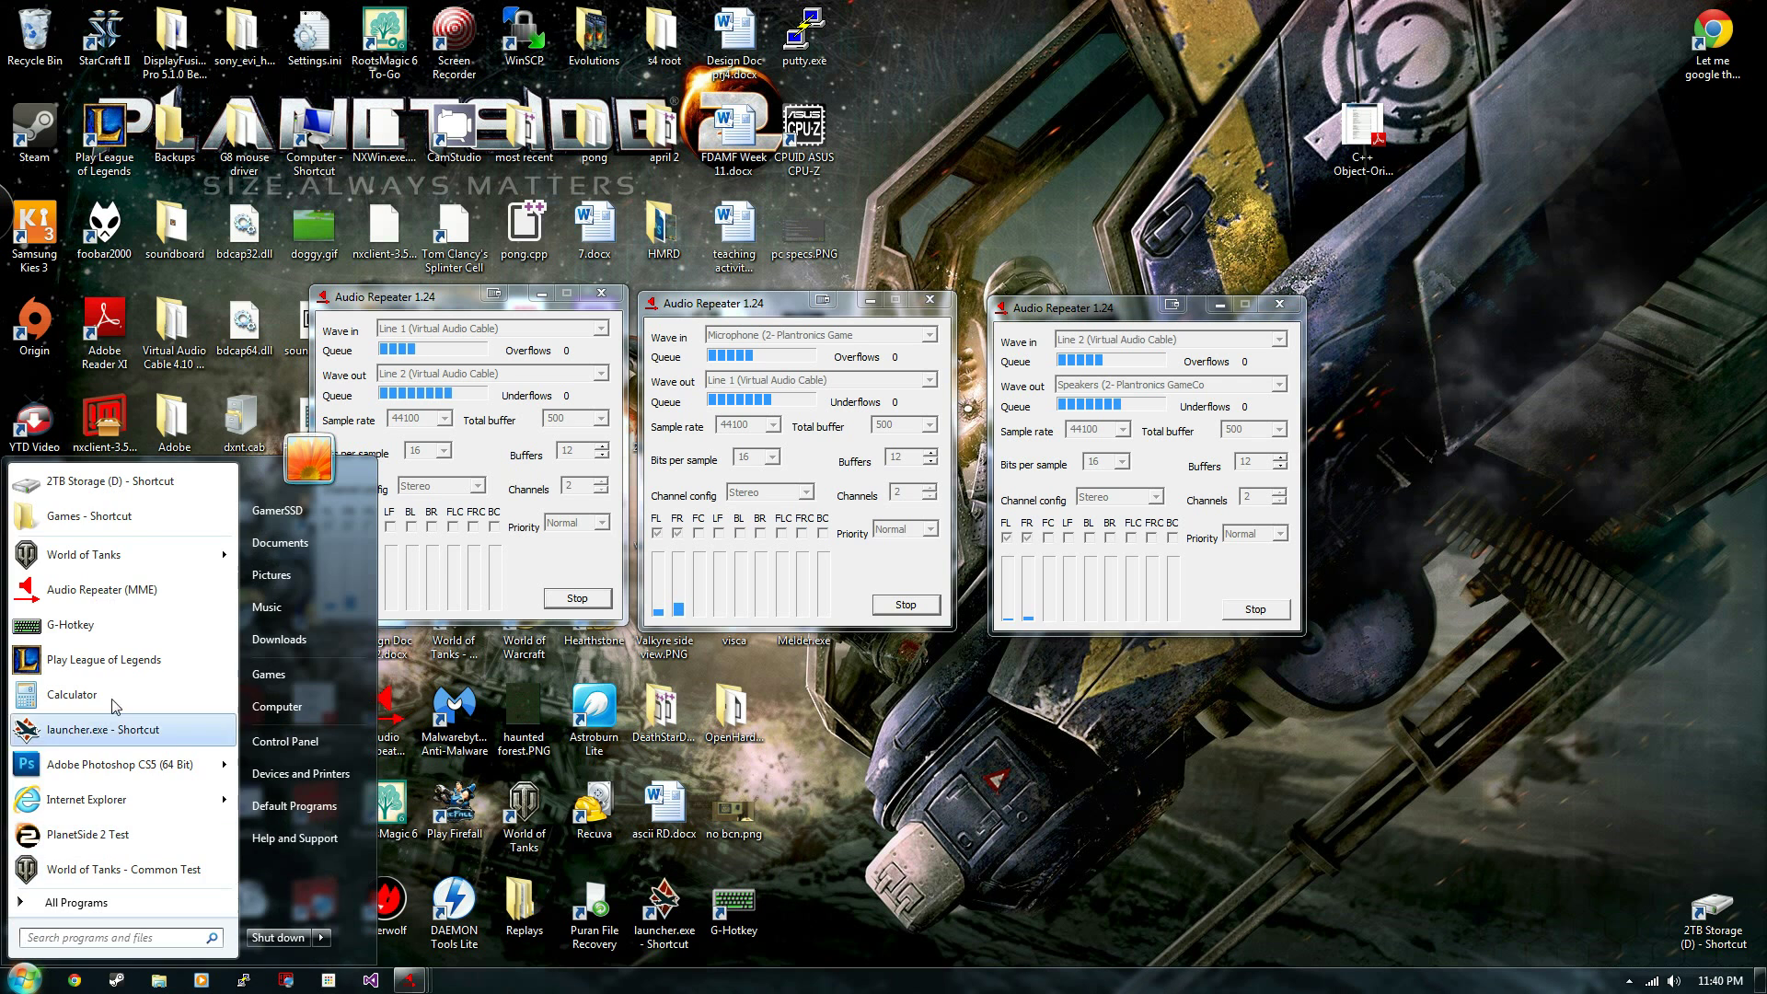
{"action": "left_click", "coordinate": [68, 626]}
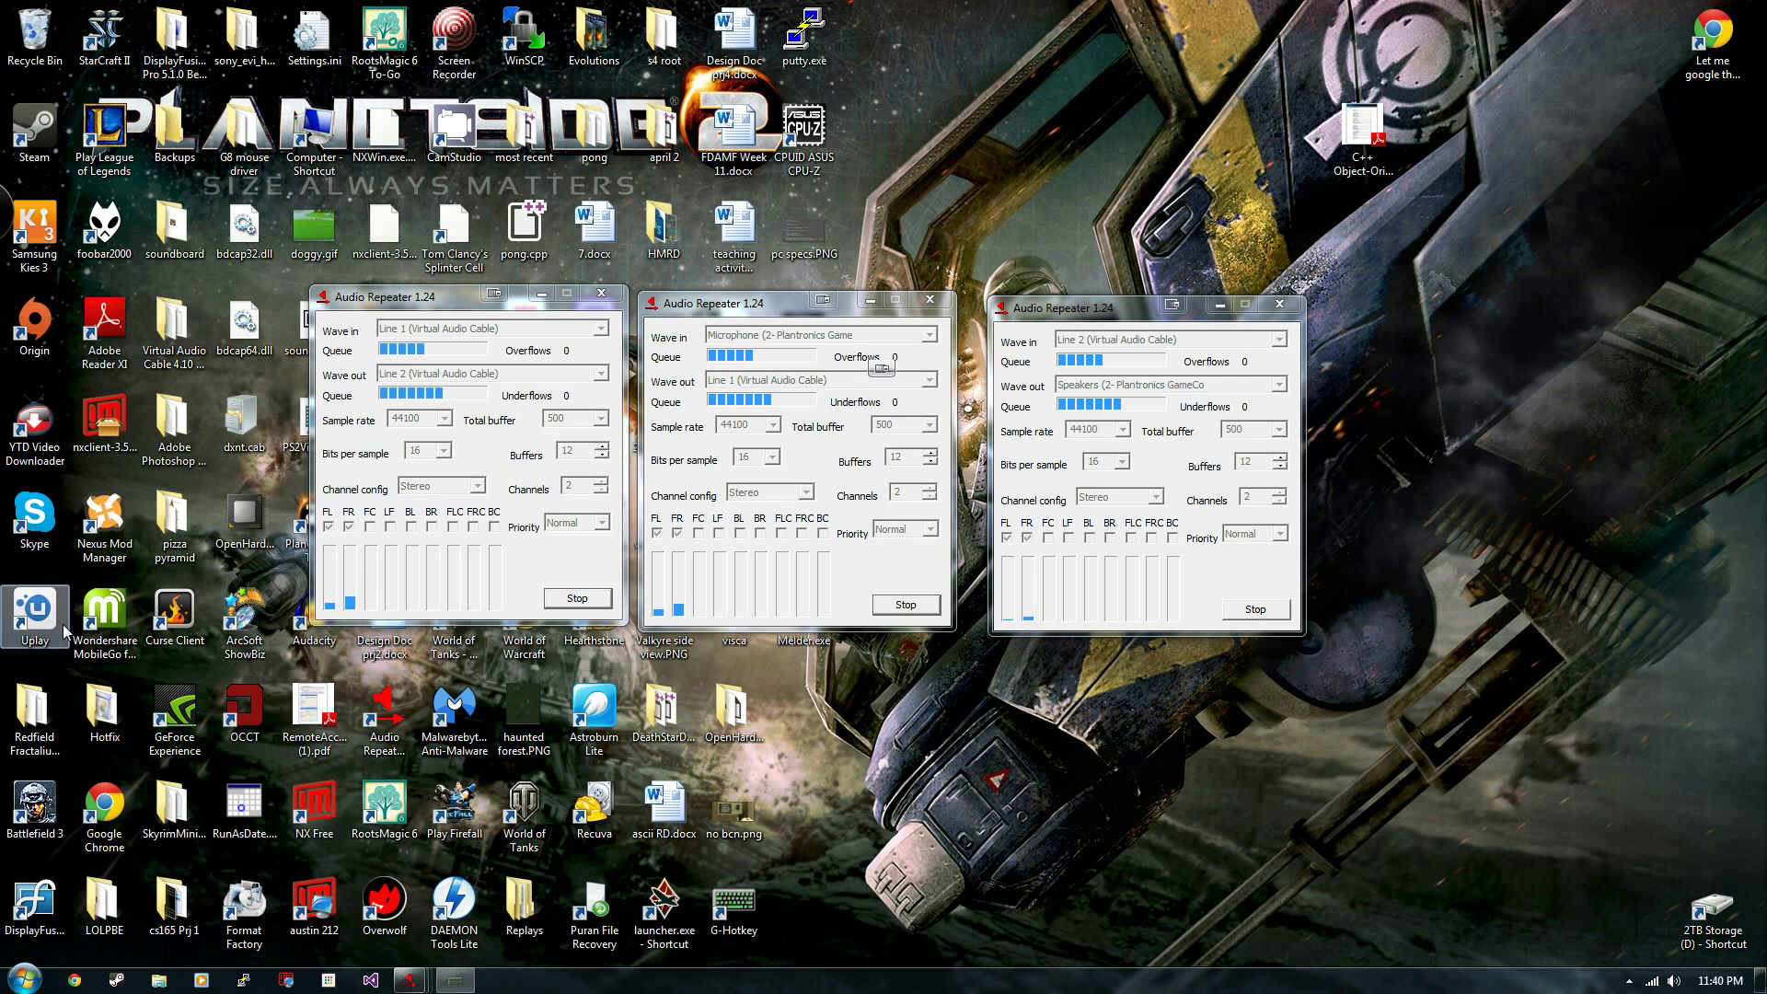
{"action": "left_click_drag", "start_coordinate": [821, 382], "coordinate": [967, 255]}
- Add a game named 'tutorial', open its editor, and move it aside to uncover the middle repeater
{"action": "left_click", "coordinate": [998, 300]}
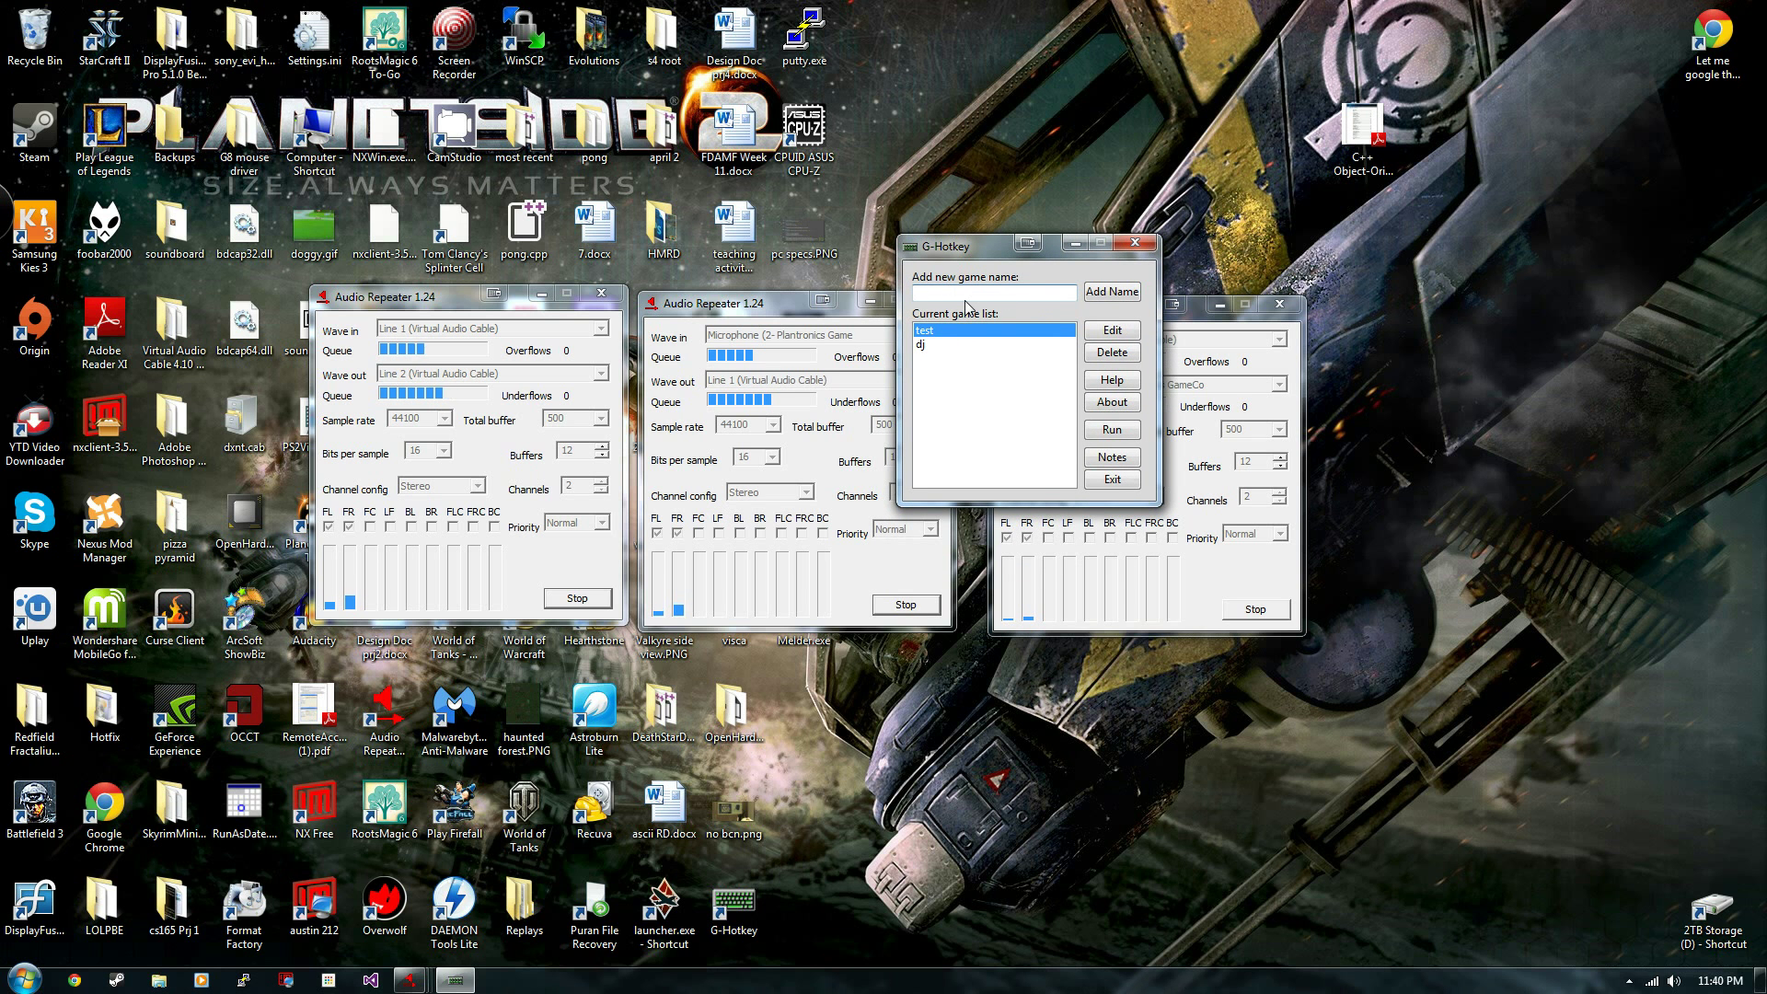
{"action": "type", "text": "tutorial"}
{"action": "left_click", "coordinate": [1128, 294]}
{"action": "left_click", "coordinate": [1116, 331]}
{"action": "left_click_drag", "start_coordinate": [854, 329], "coordinate": [1235, 289]}
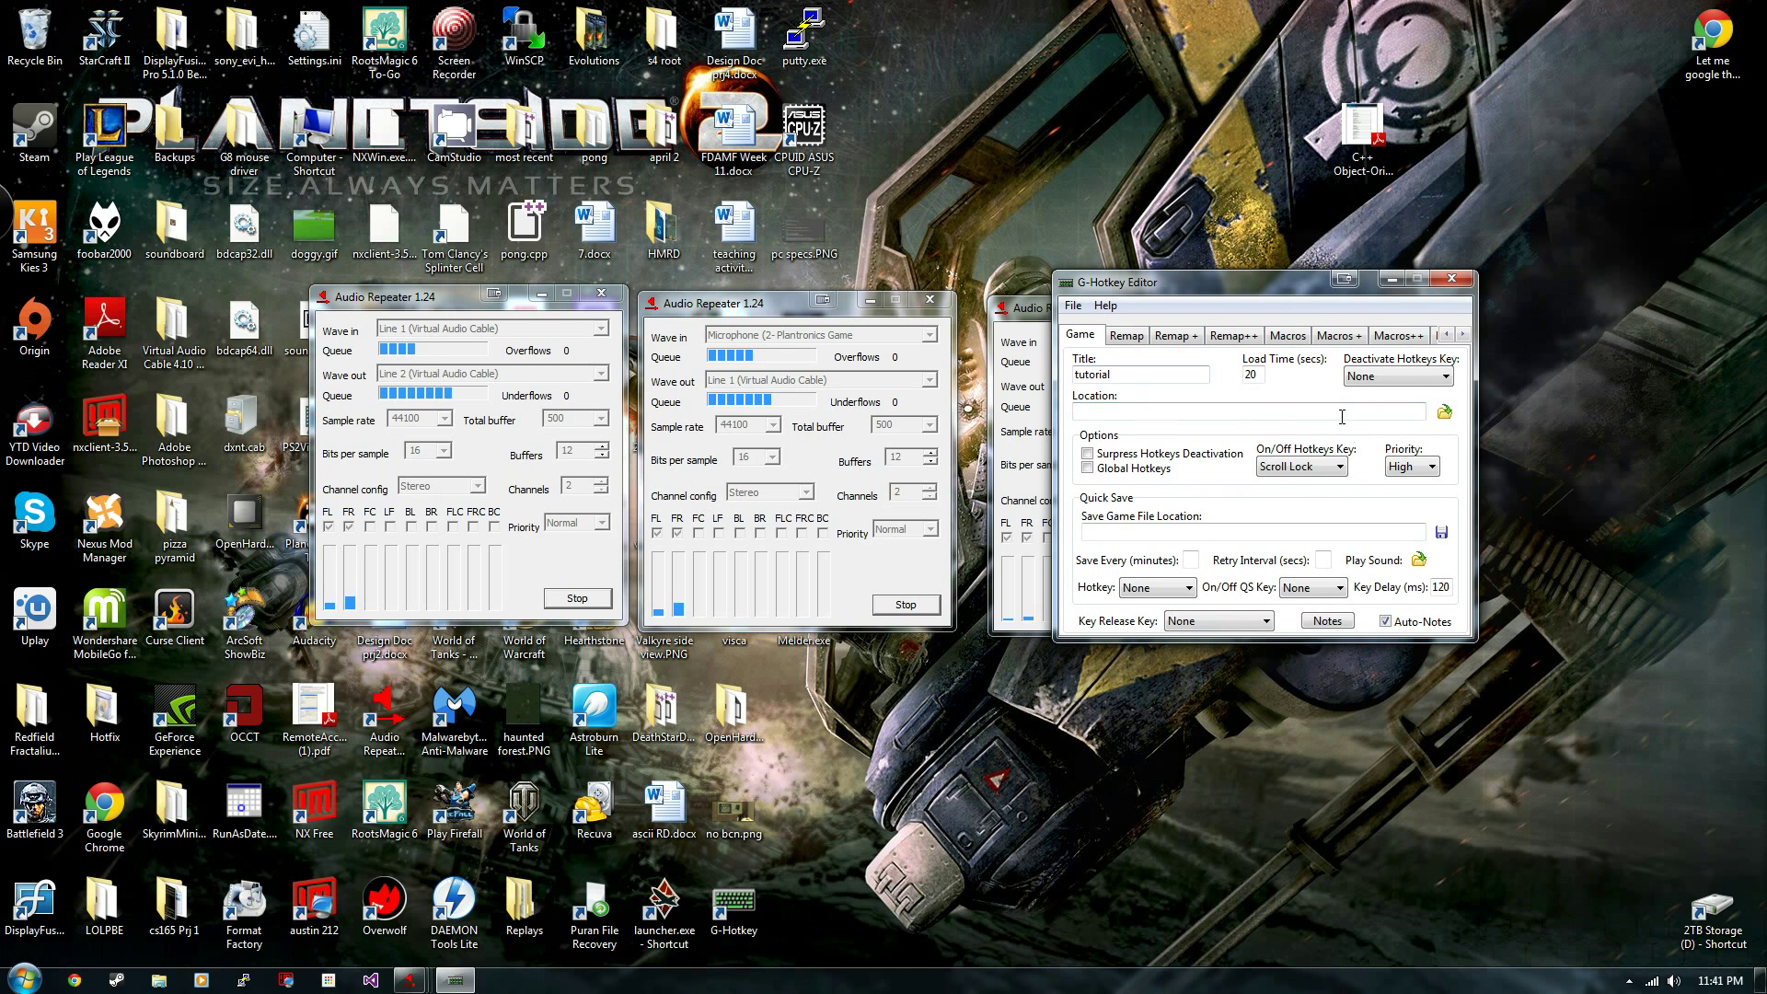
- Create a shortcut to Tulips.jpg in Sample Pictures, then close the Pictures library window
{"action": "left_click", "coordinate": [25, 978]}
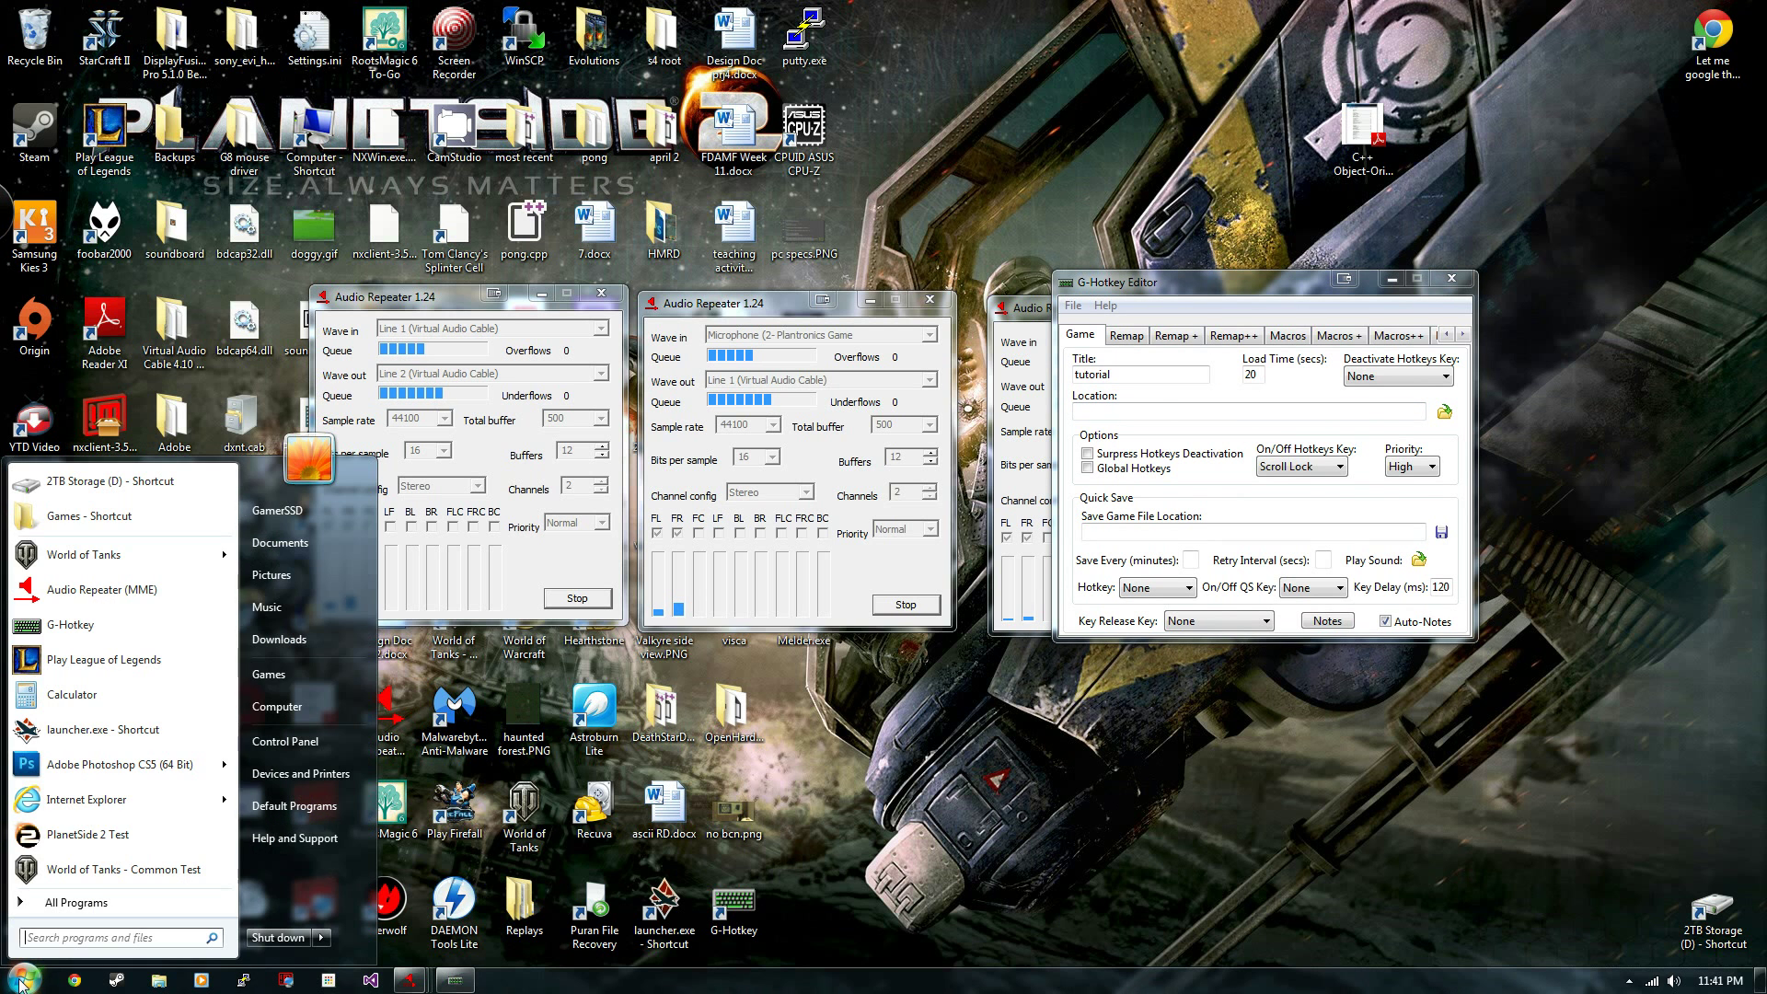
{"action": "left_click", "coordinate": [304, 576]}
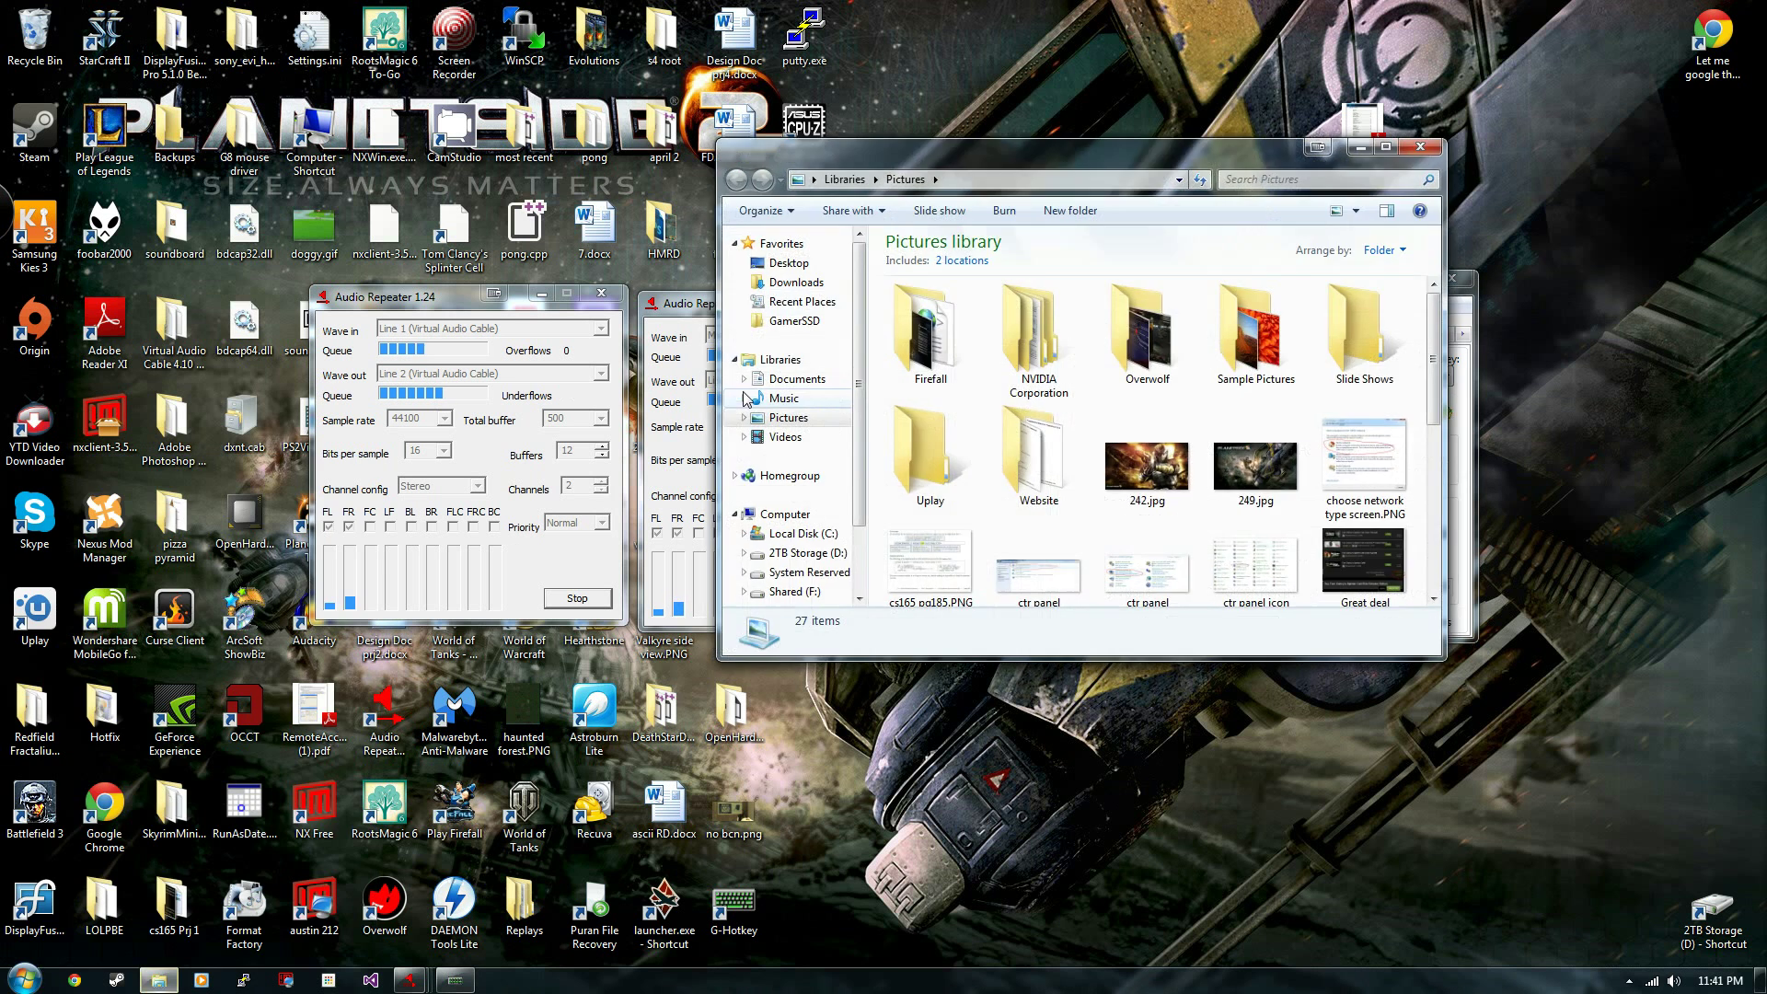
{"action": "double_click", "coordinate": [1256, 340]}
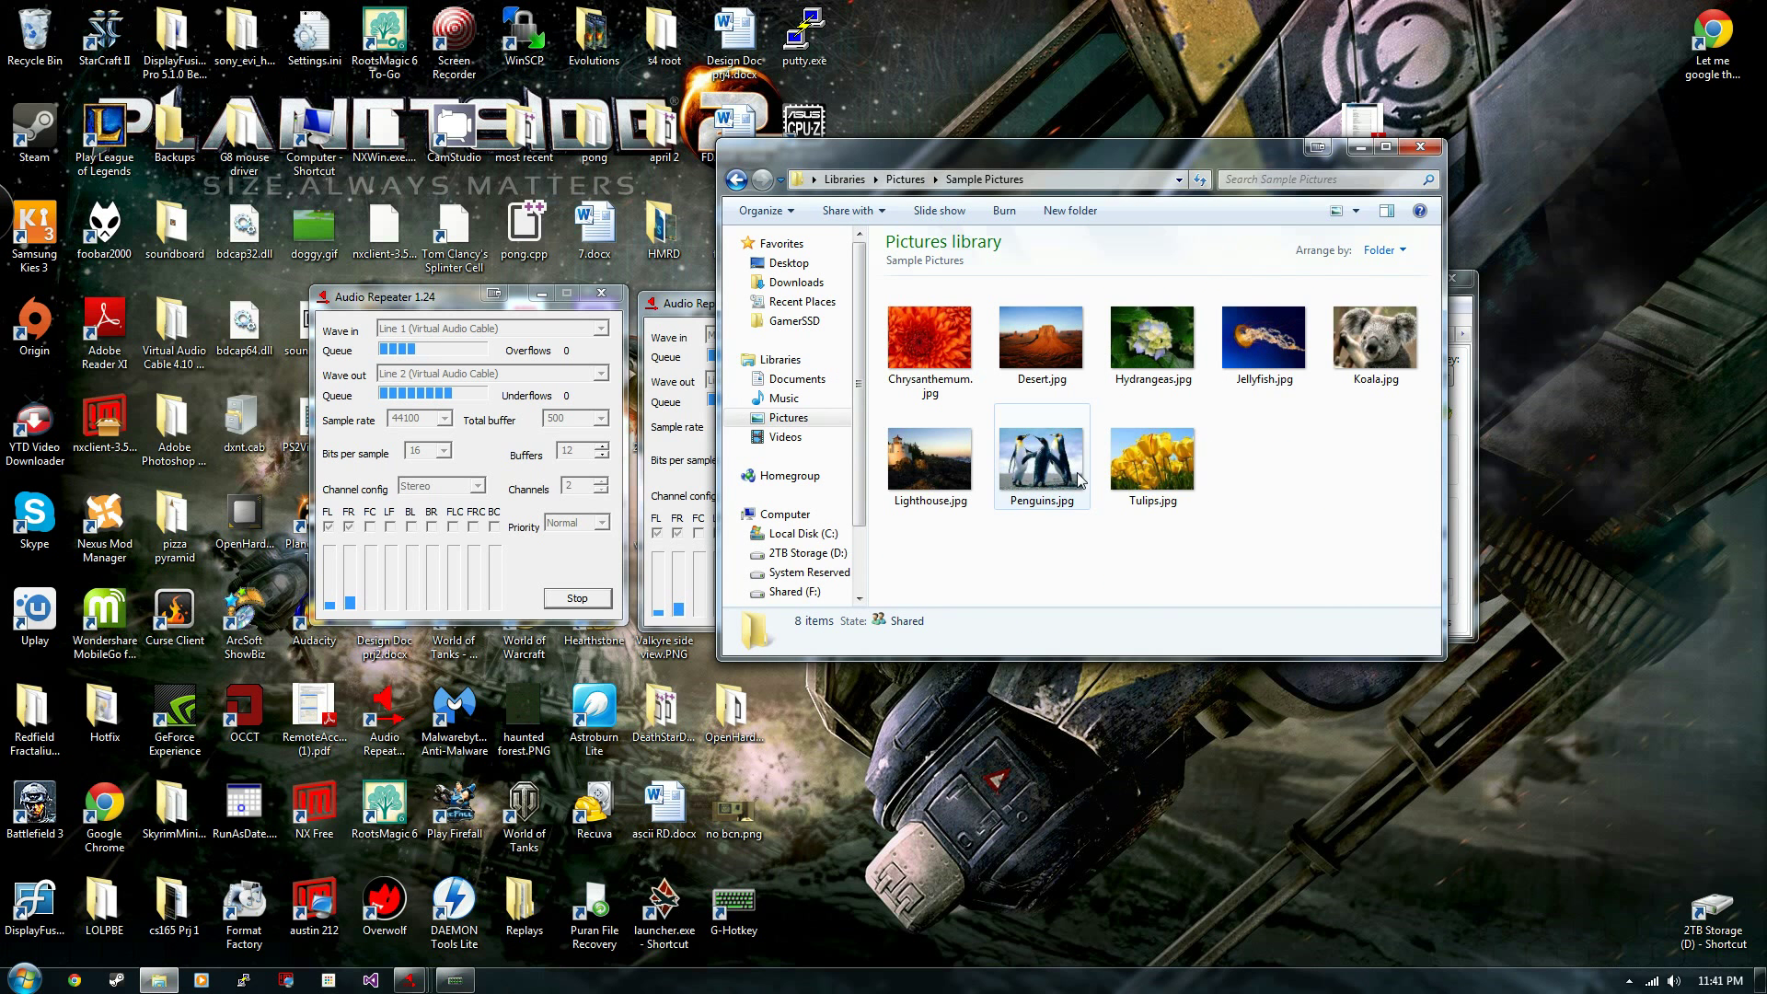
{"action": "right_click", "coordinate": [1169, 445]}
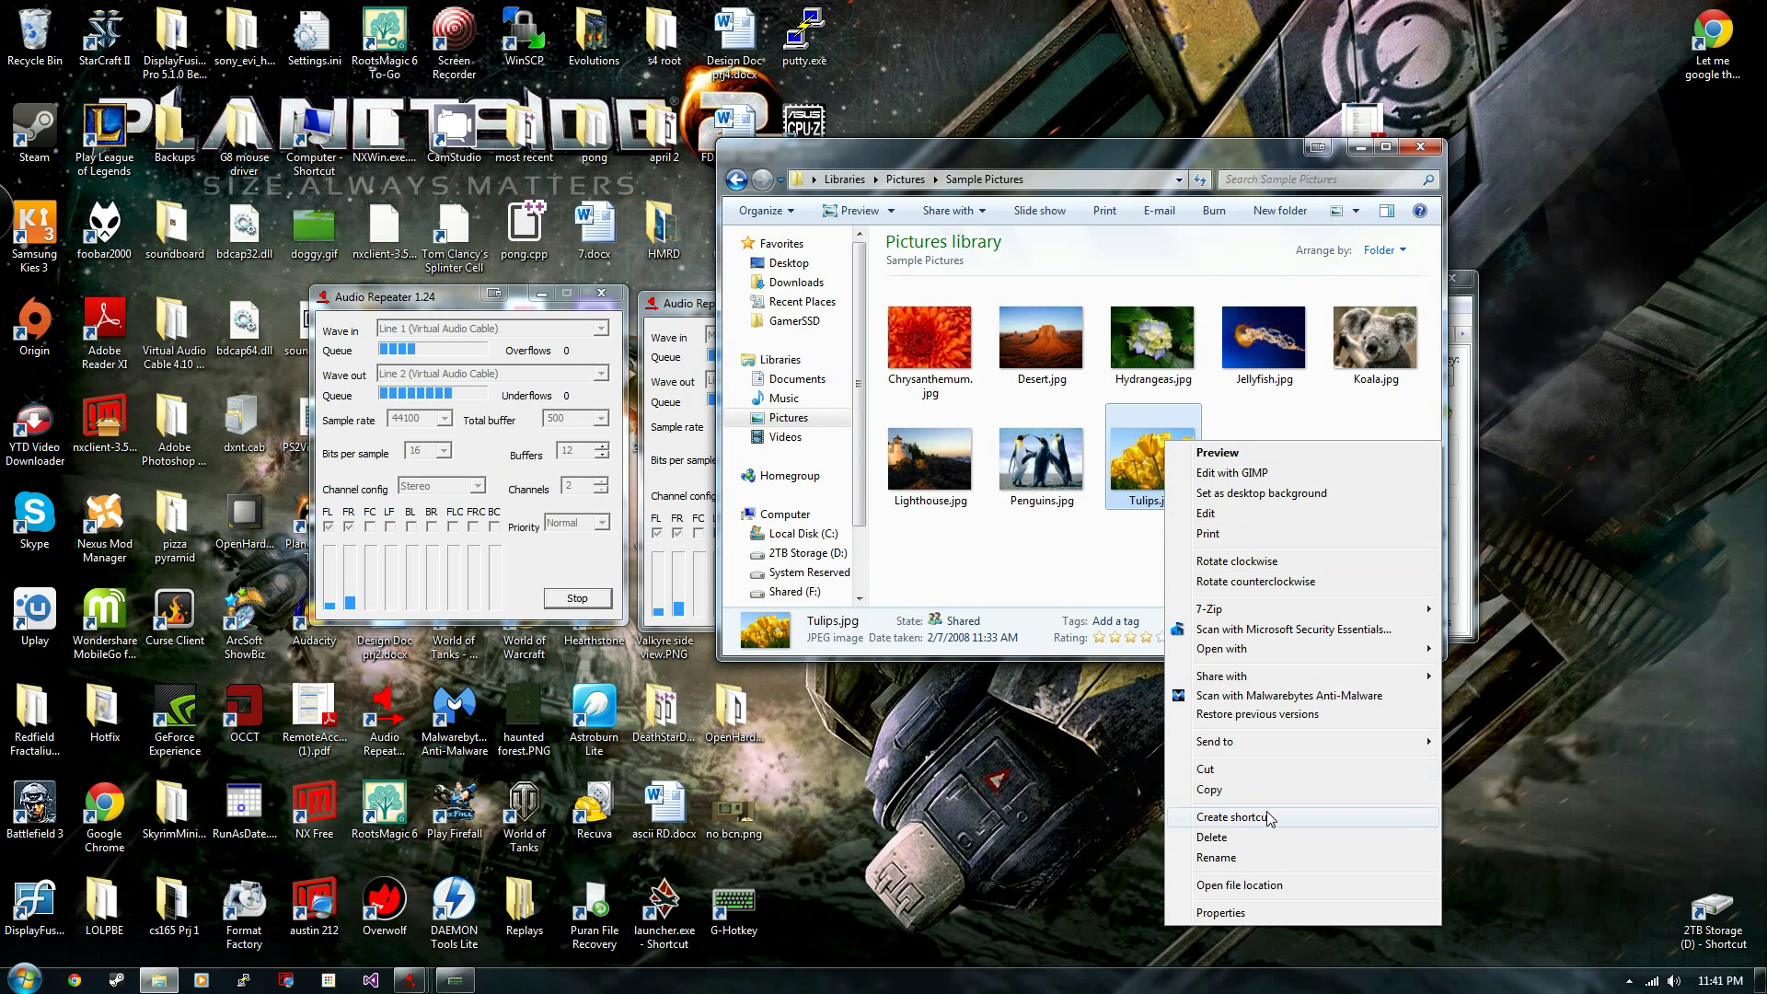
{"action": "left_click", "coordinate": [1232, 817]}
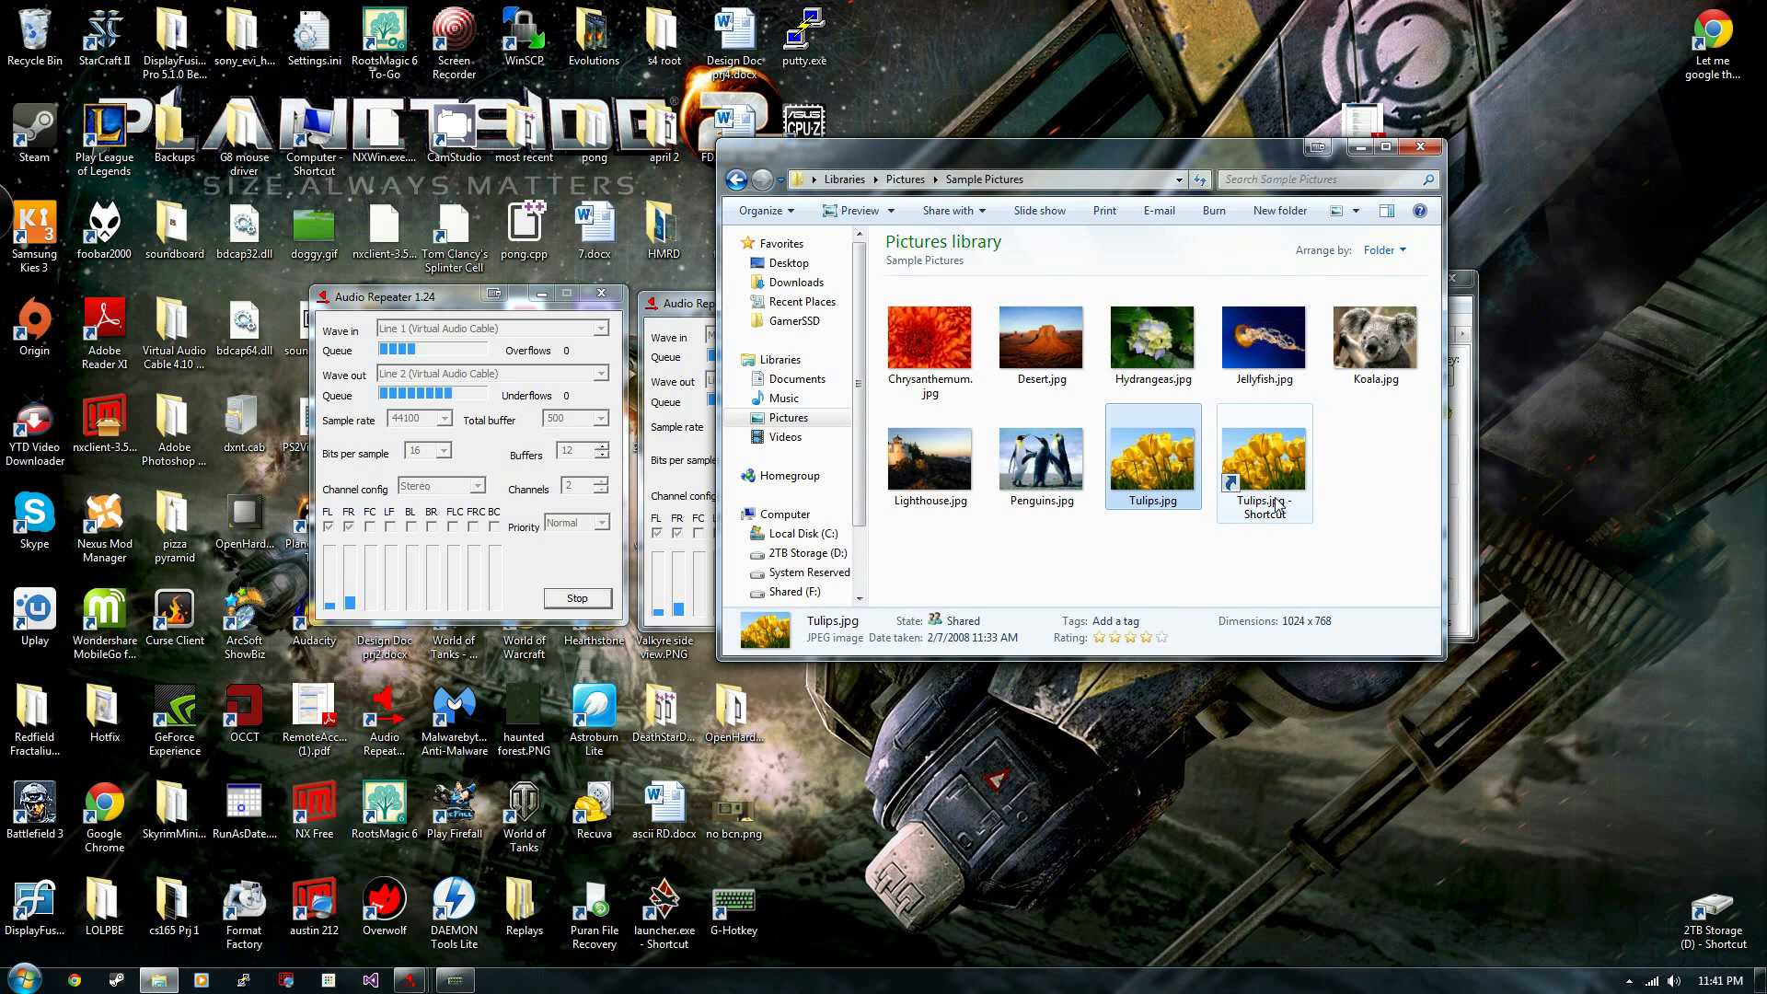
{"action": "left_click", "coordinate": [1420, 148]}
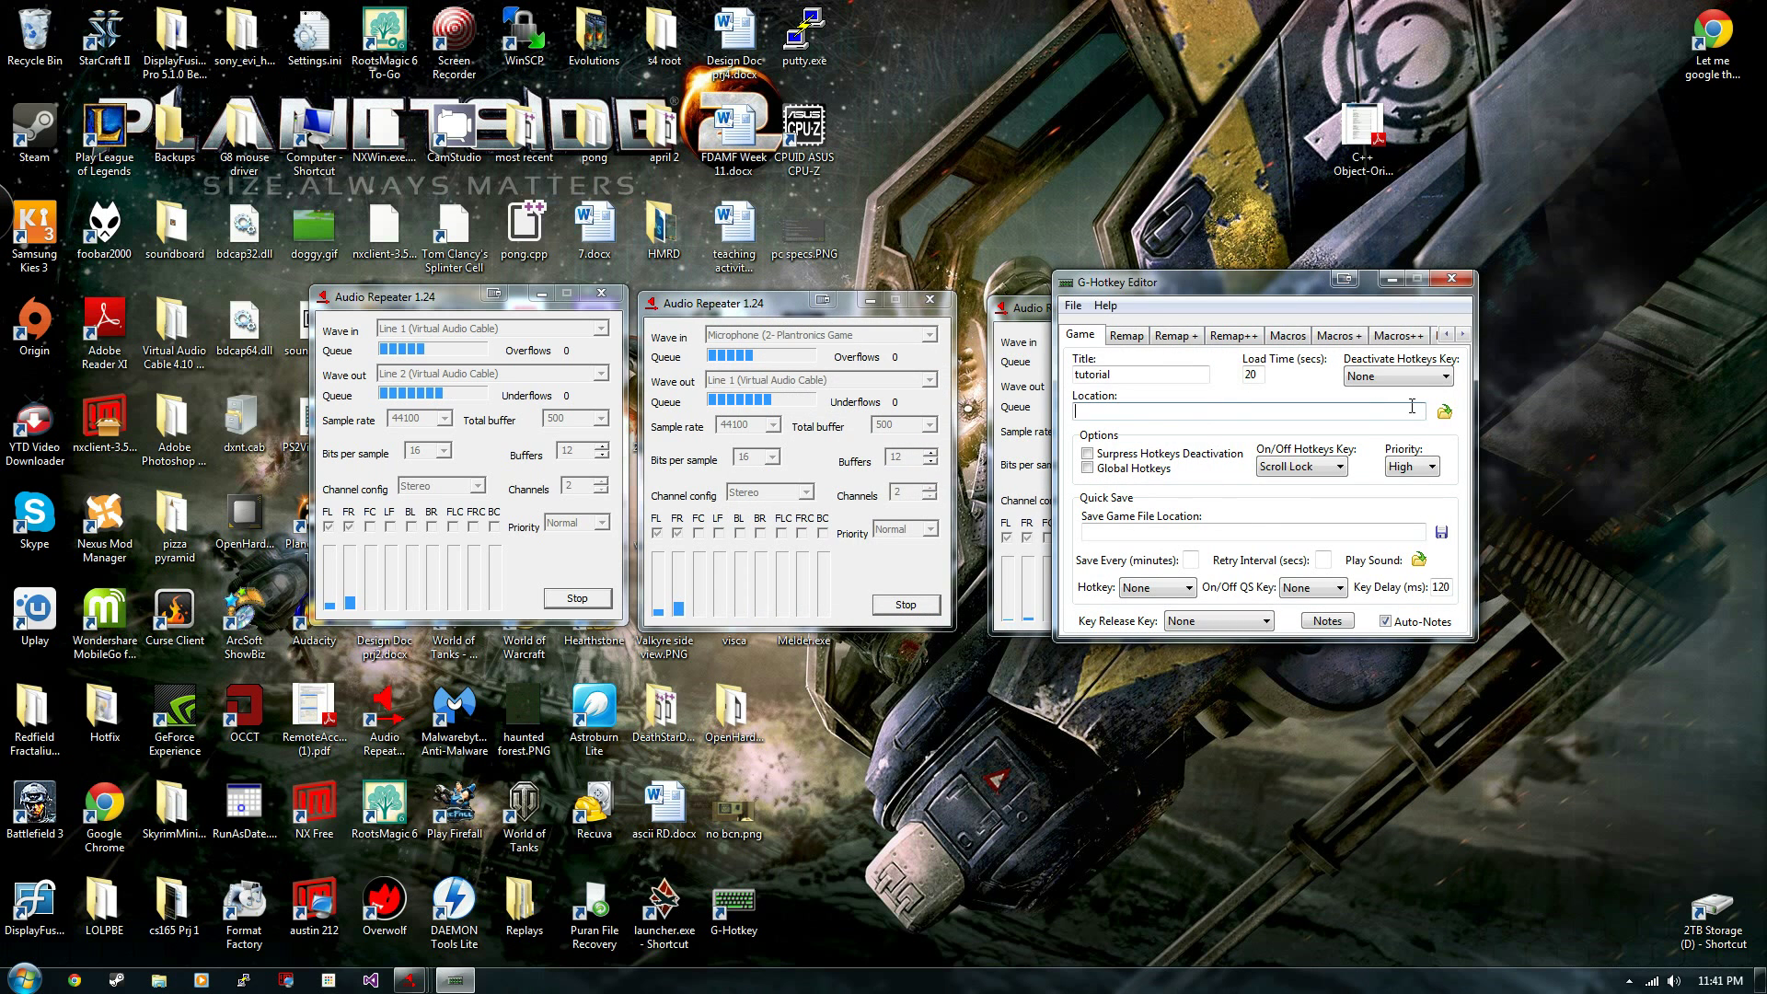
- Browse the Location to Pictures > Sample Pictures and choose 'Tulips.jpg - Shortcut'
{"action": "left_click", "coordinate": [1443, 413]}
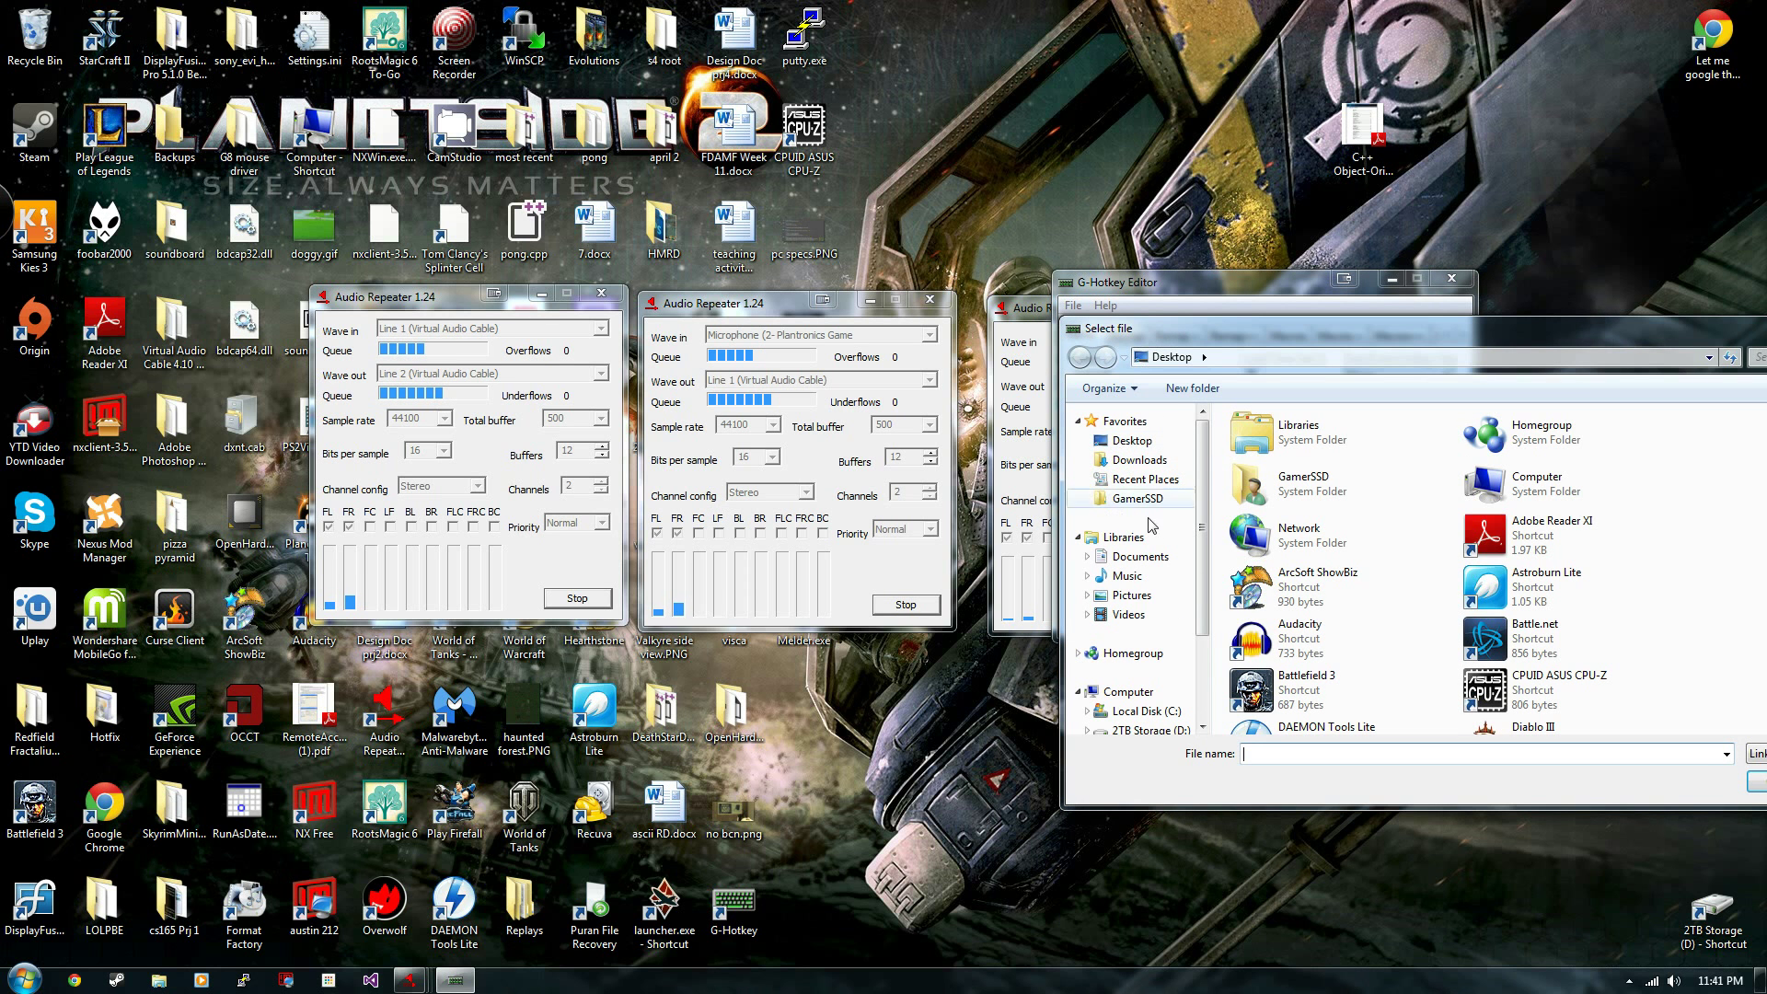
{"action": "left_click", "coordinate": [1132, 595]}
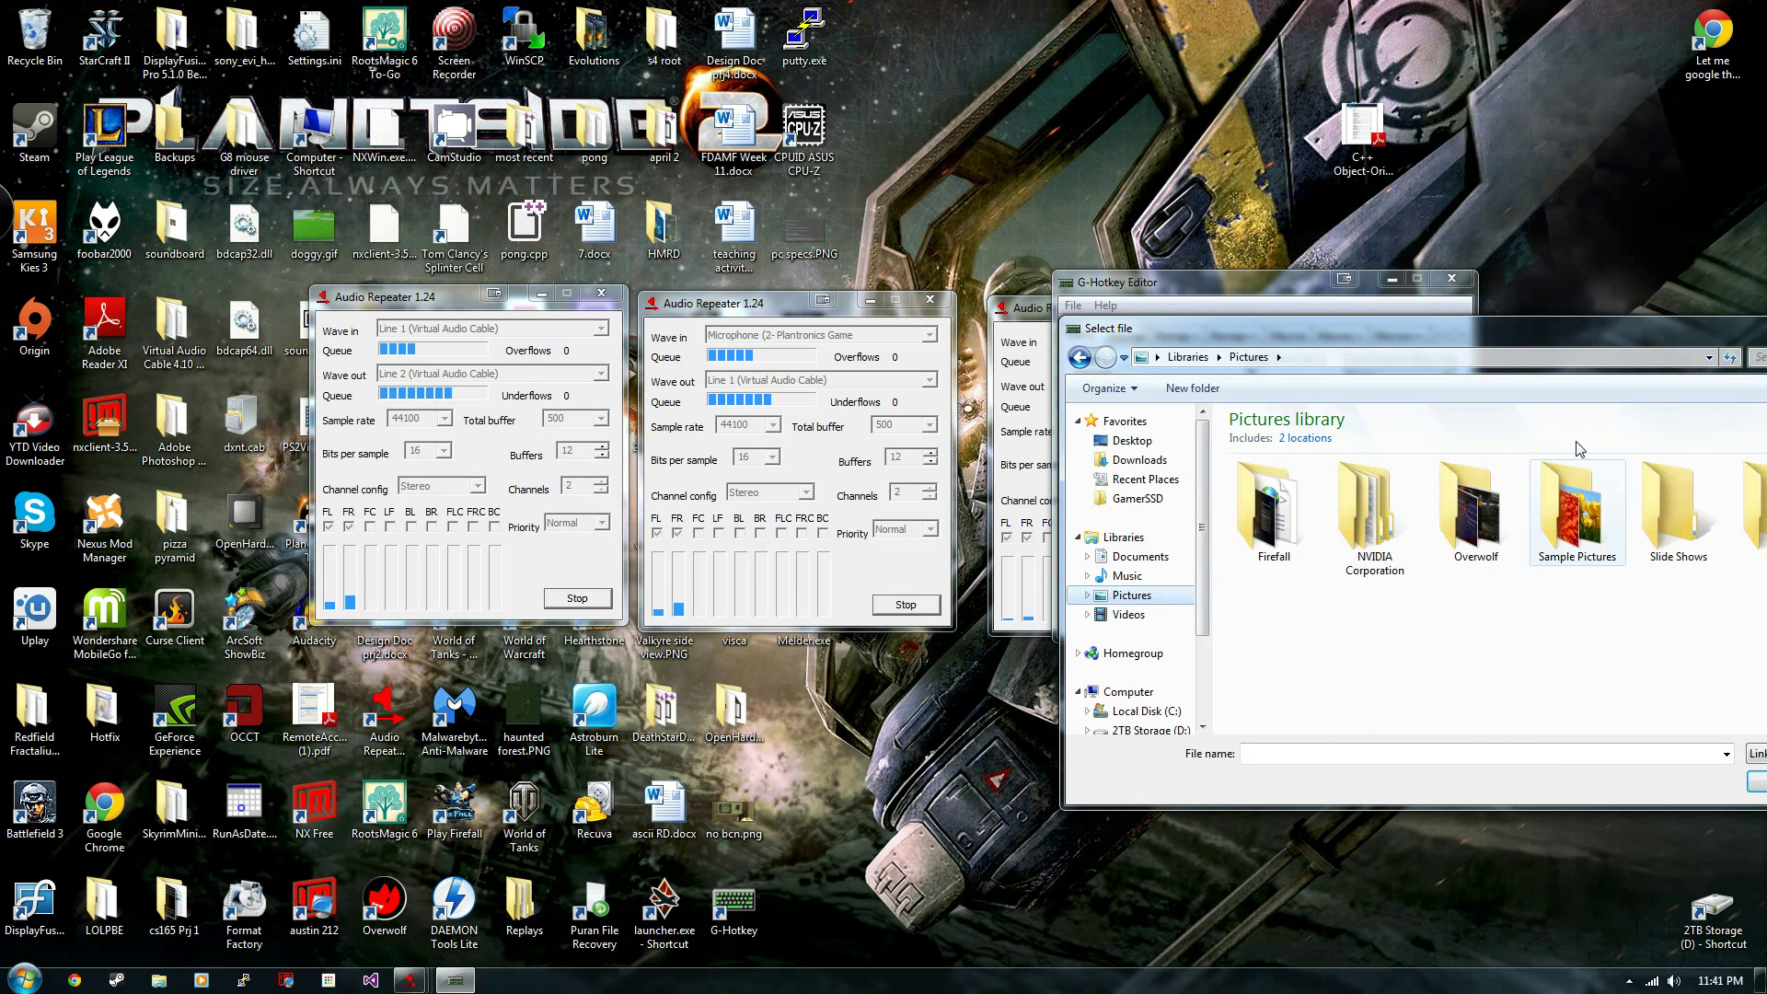
{"action": "double_click", "coordinate": [1401, 511]}
{"action": "left_click", "coordinate": [1099, 506]}
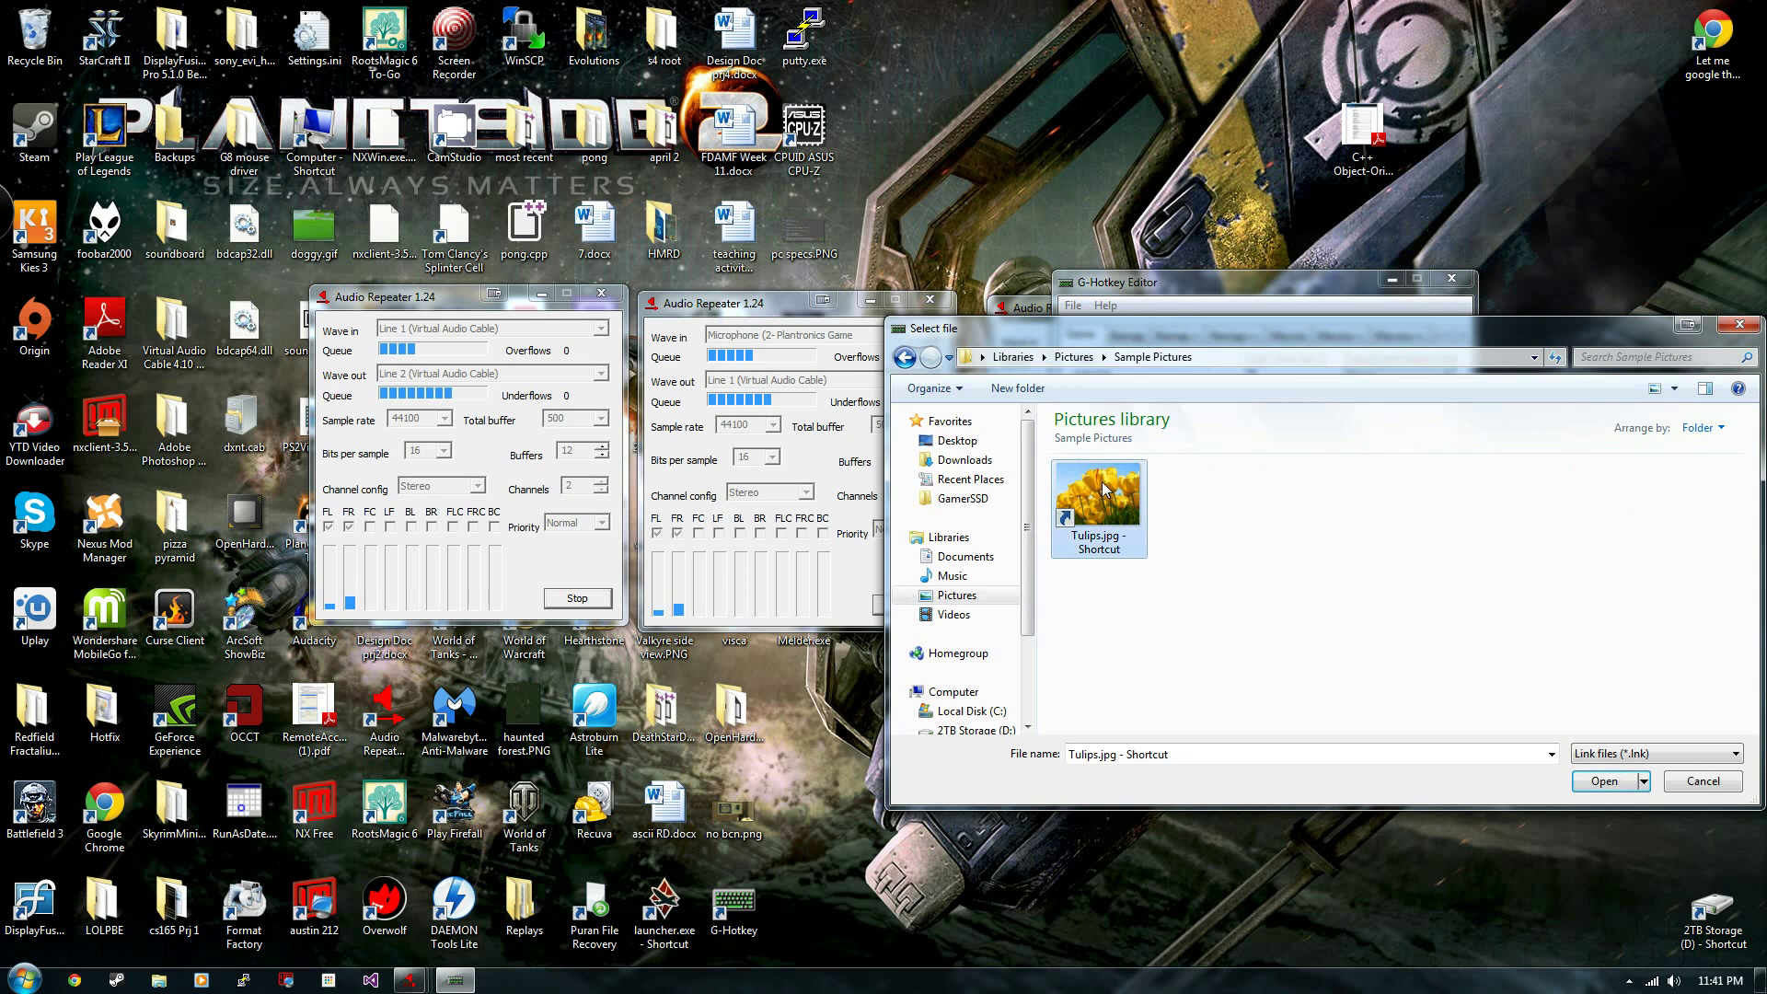
{"action": "left_click", "coordinate": [1604, 780]}
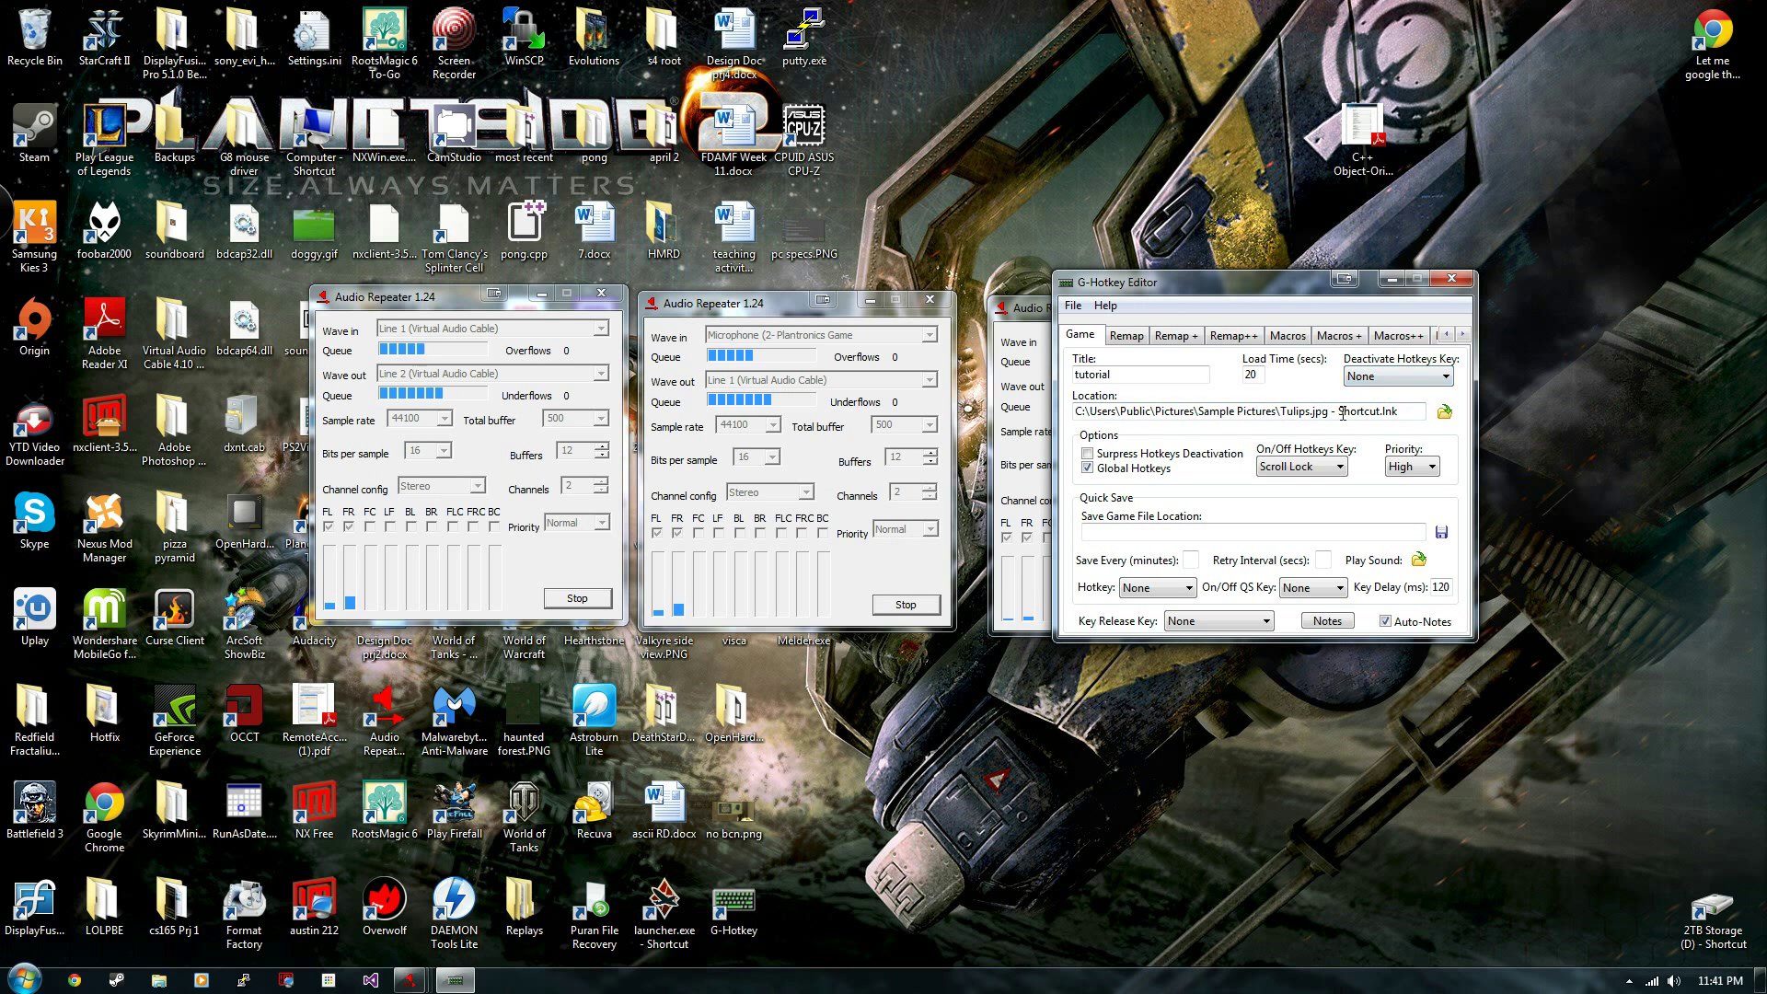
- Choose Pause from the Deactivate Hotkeys Key dropdown list
{"action": "left_click", "coordinate": [1415, 383]}
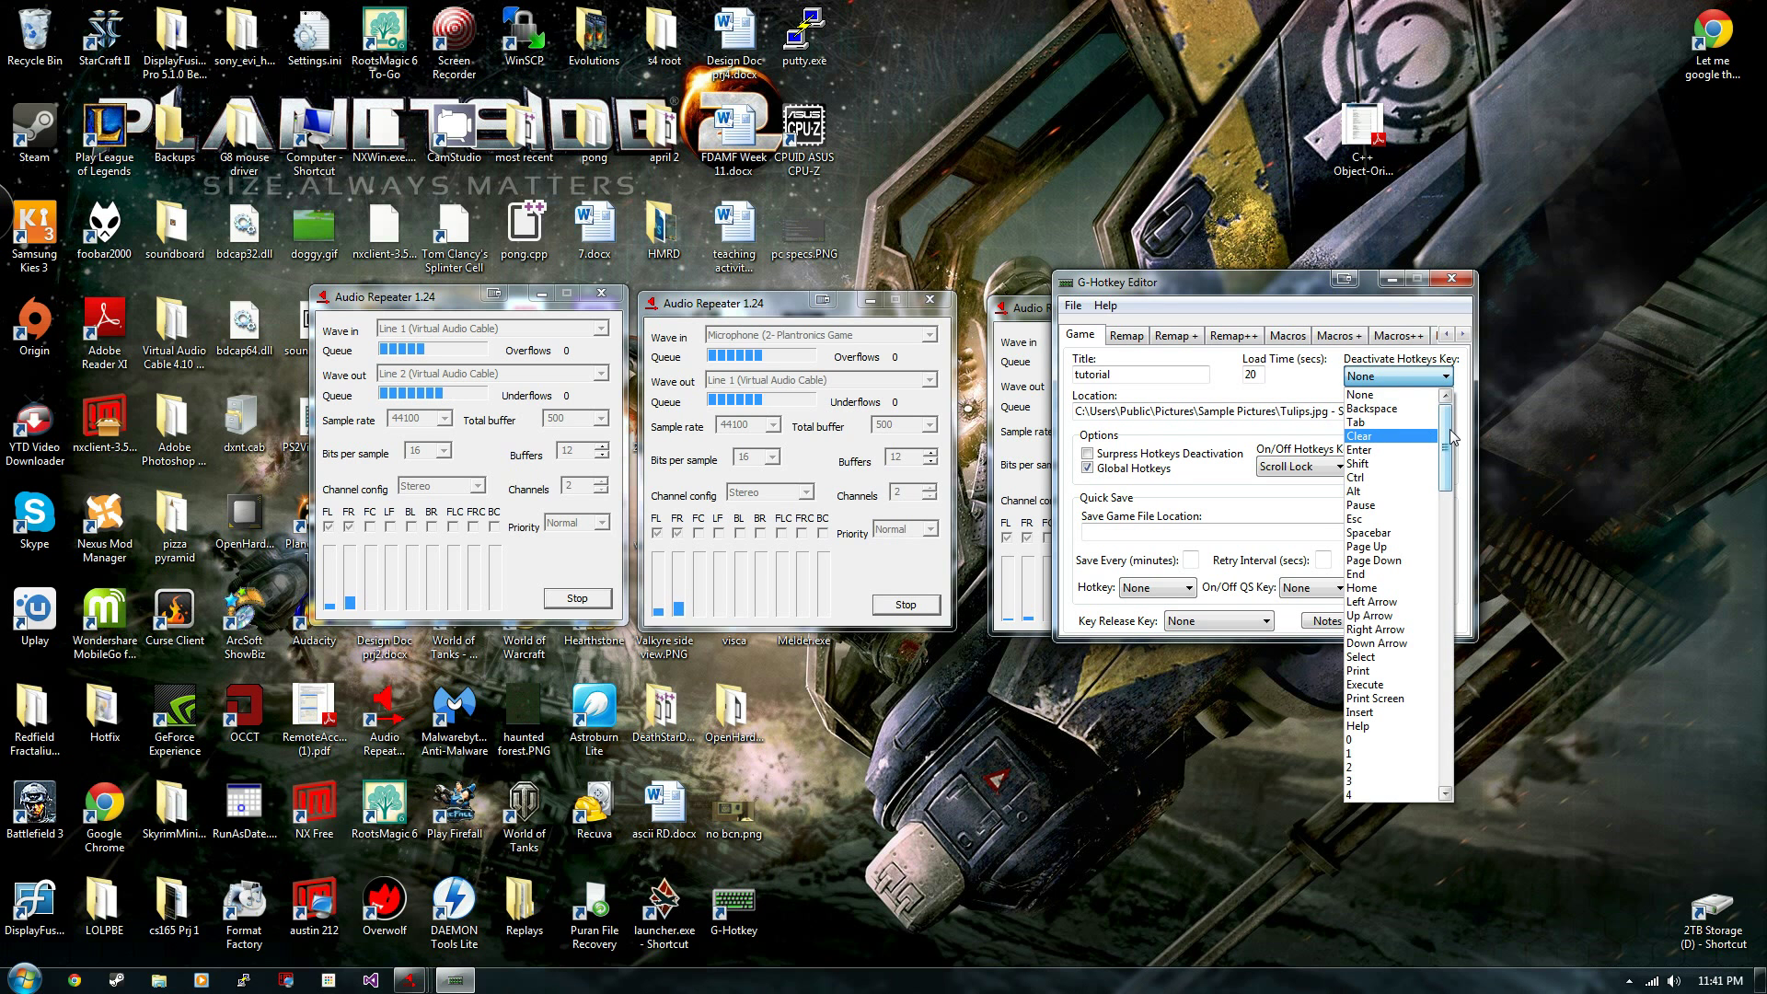
{"action": "mouse_move", "coordinate": [1451, 437]}
{"action": "left_mouse_down"}
{"action": "mouse_move", "coordinate": [1417, 783]}
{"action": "mouse_move", "coordinate": [1432, 454]}
{"action": "left_mouse_up"}
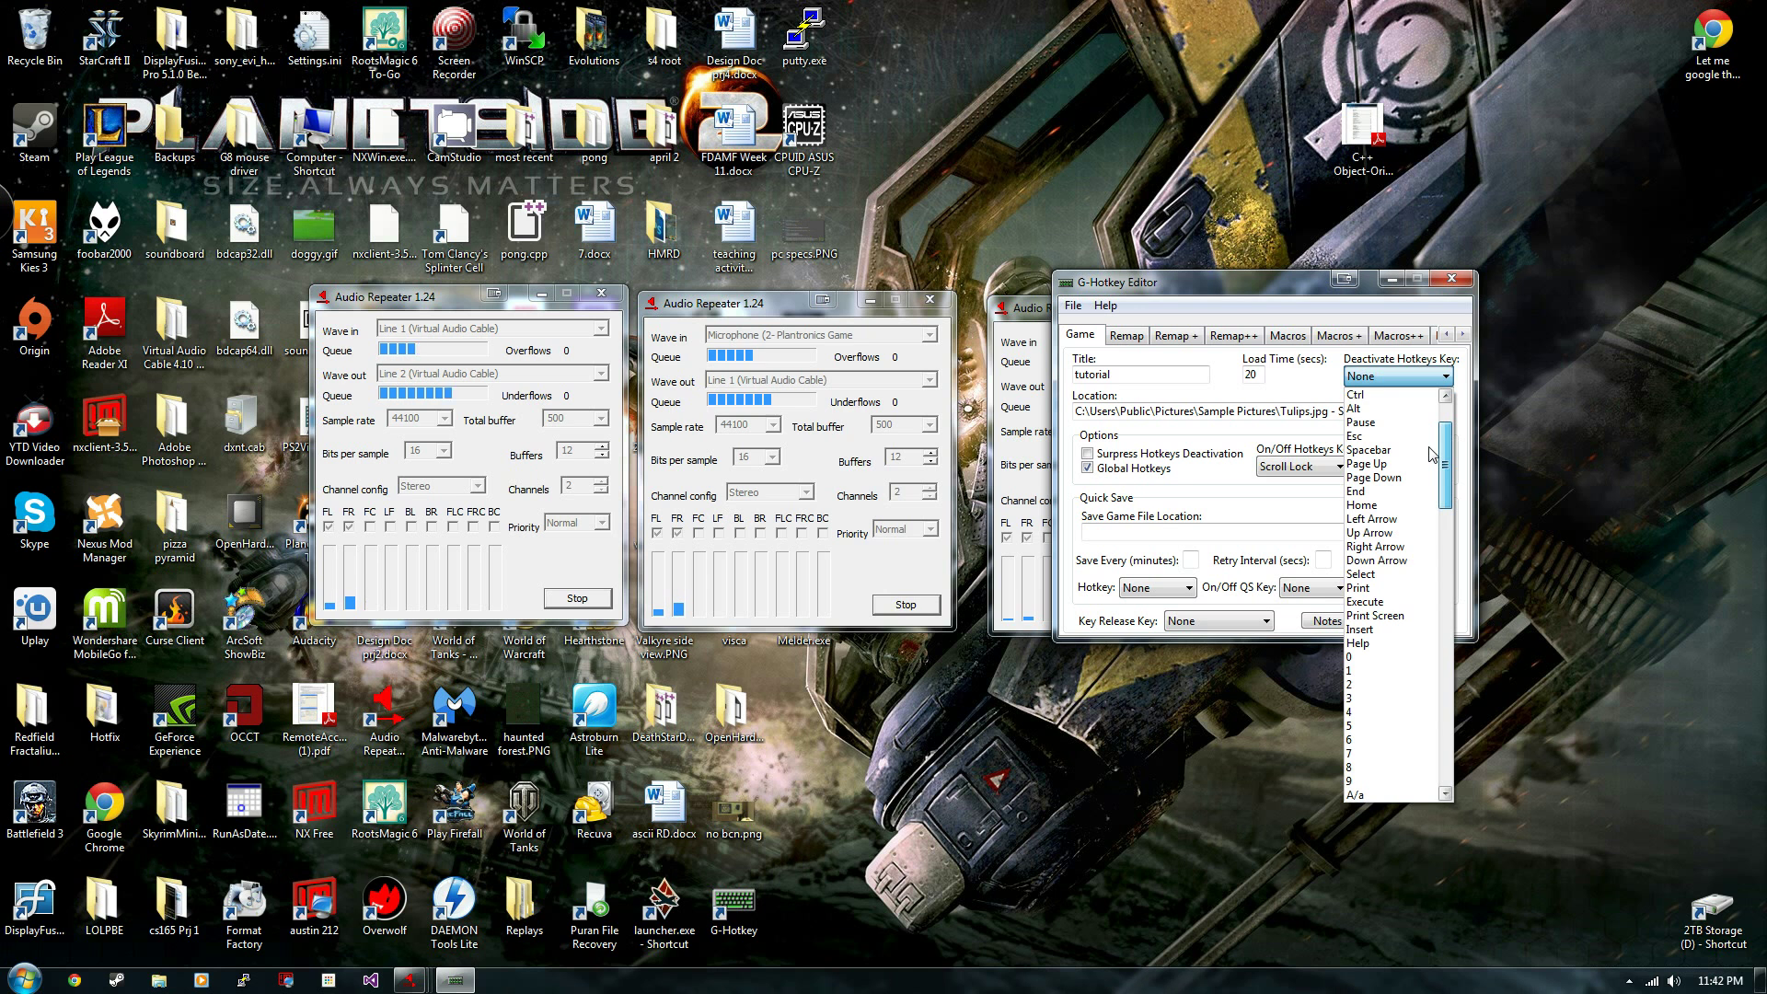
{"action": "left_click", "coordinate": [1446, 396]}
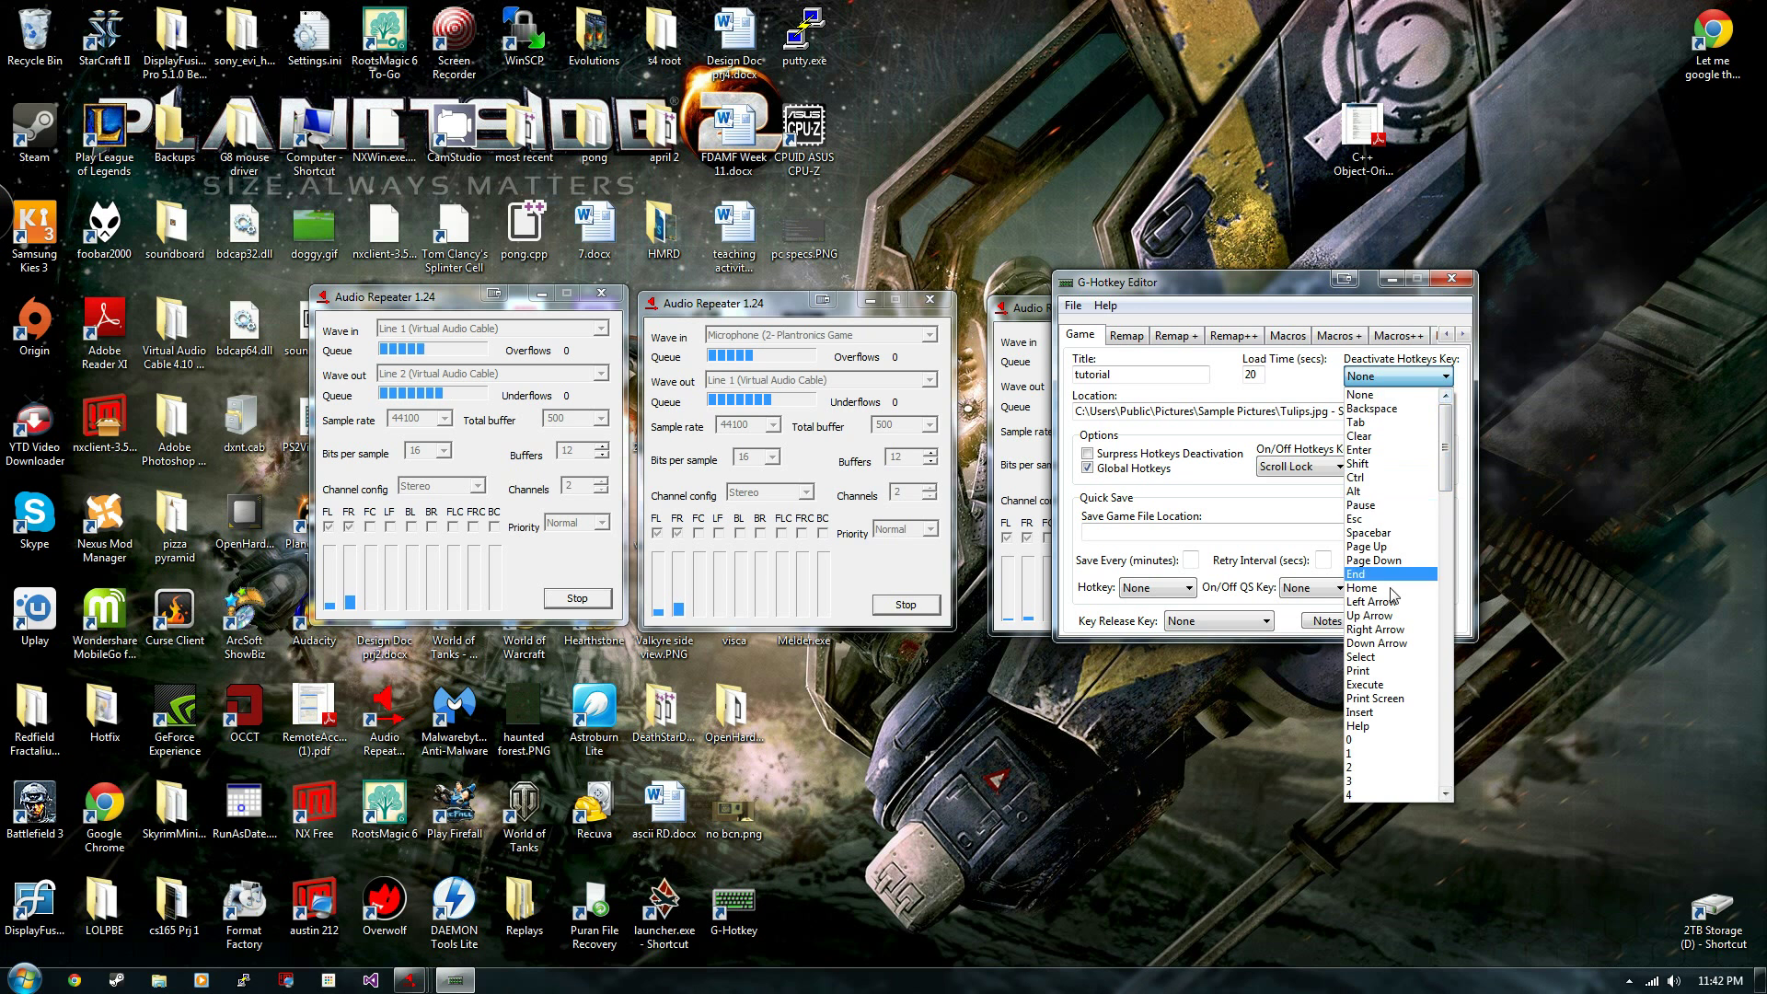
{"action": "scroll", "coordinate": [1394, 776], "scroll_direction": "down", "scroll_amount": 18}
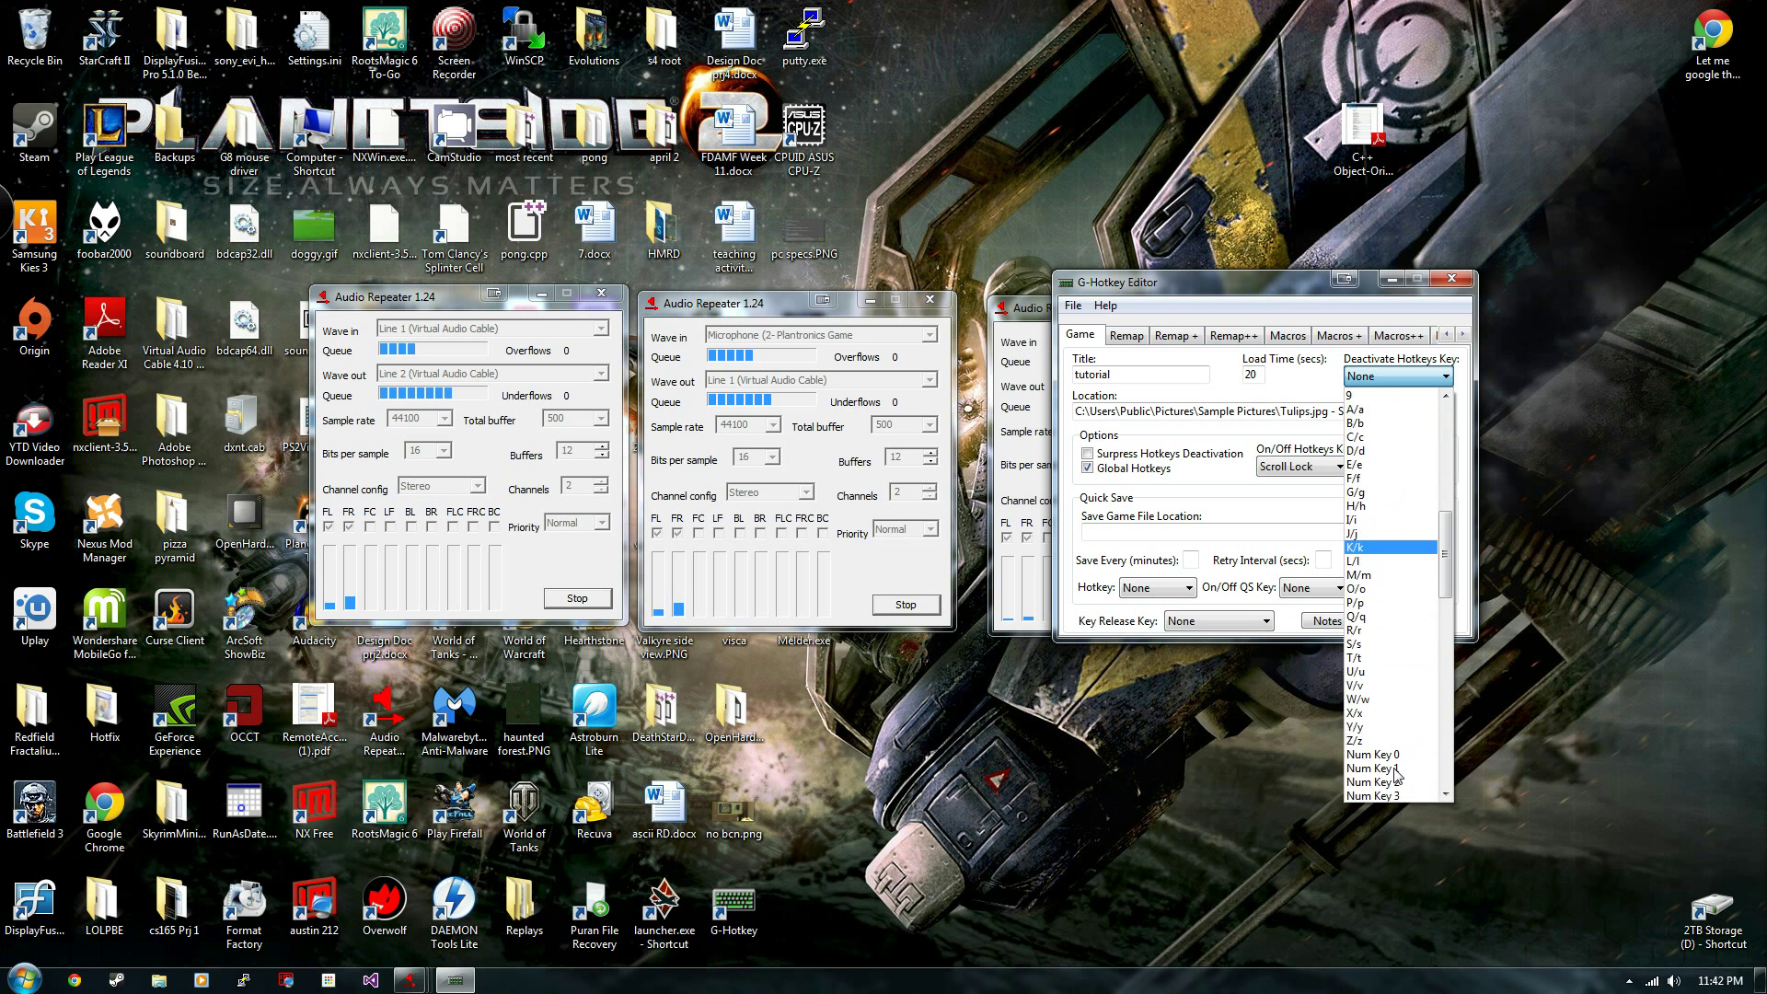
{"action": "scroll", "coordinate": [1396, 776], "scroll_direction": "down", "scroll_amount": 7}
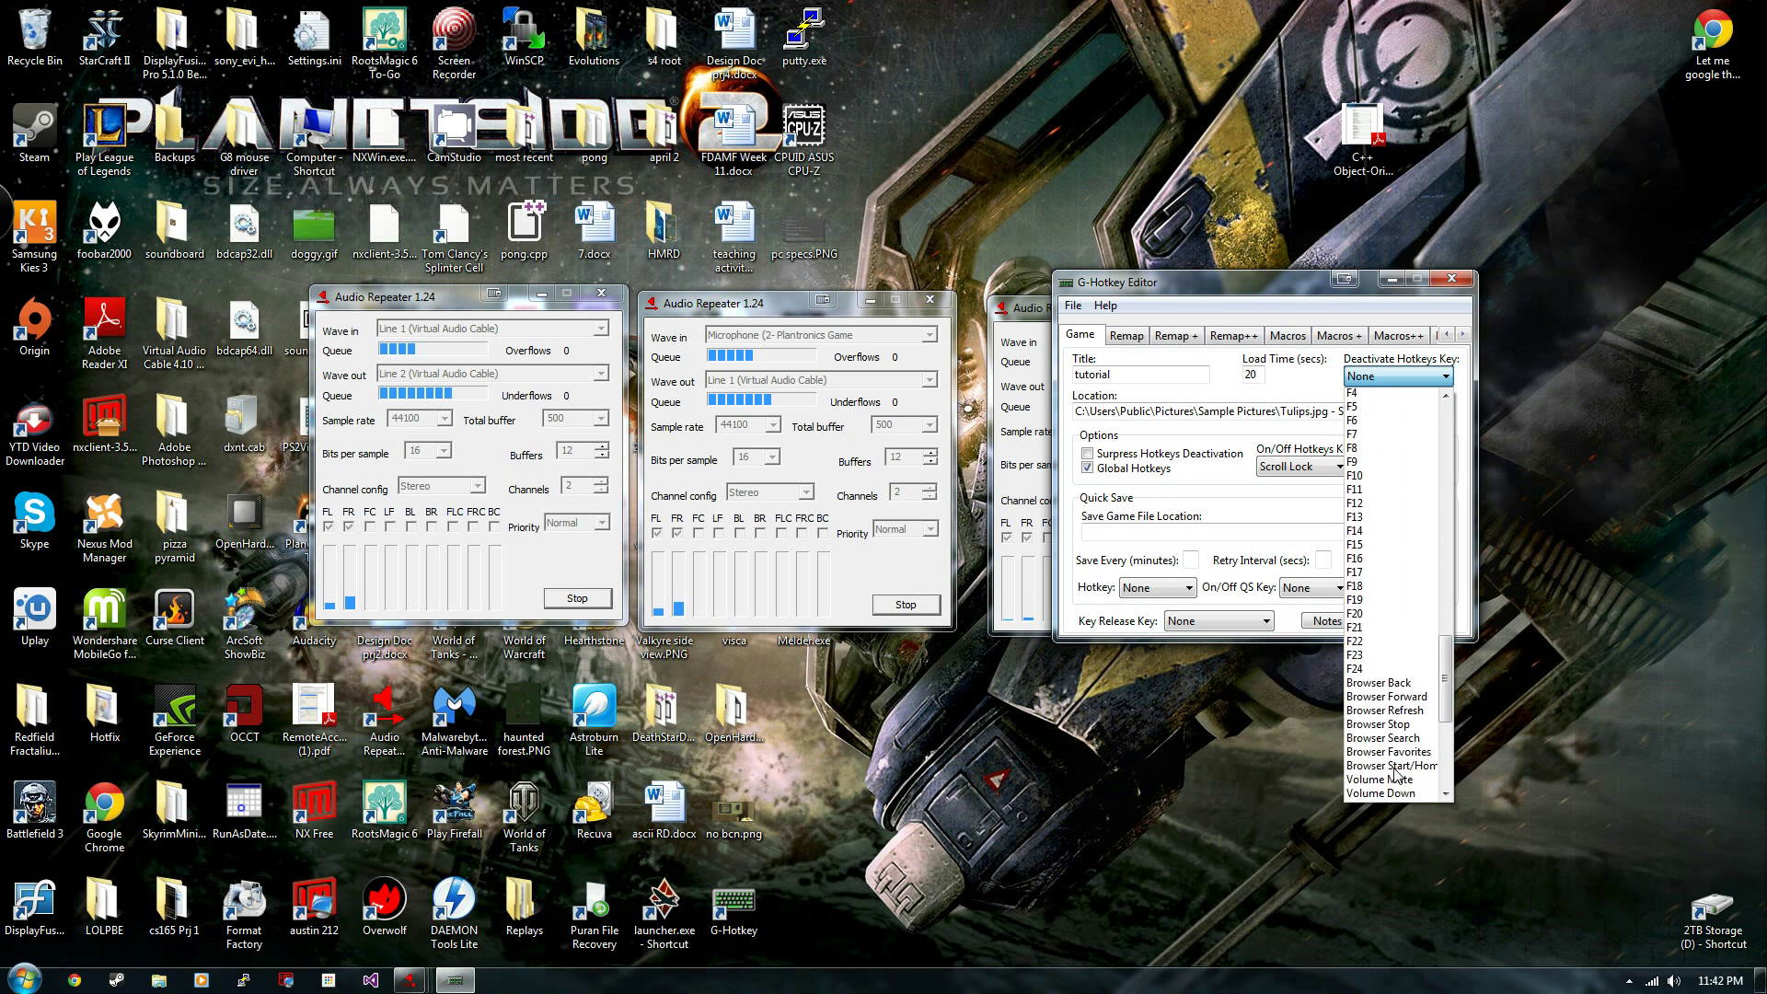
{"action": "scroll", "coordinate": [1396, 775], "scroll_direction": "down", "scroll_amount": 4}
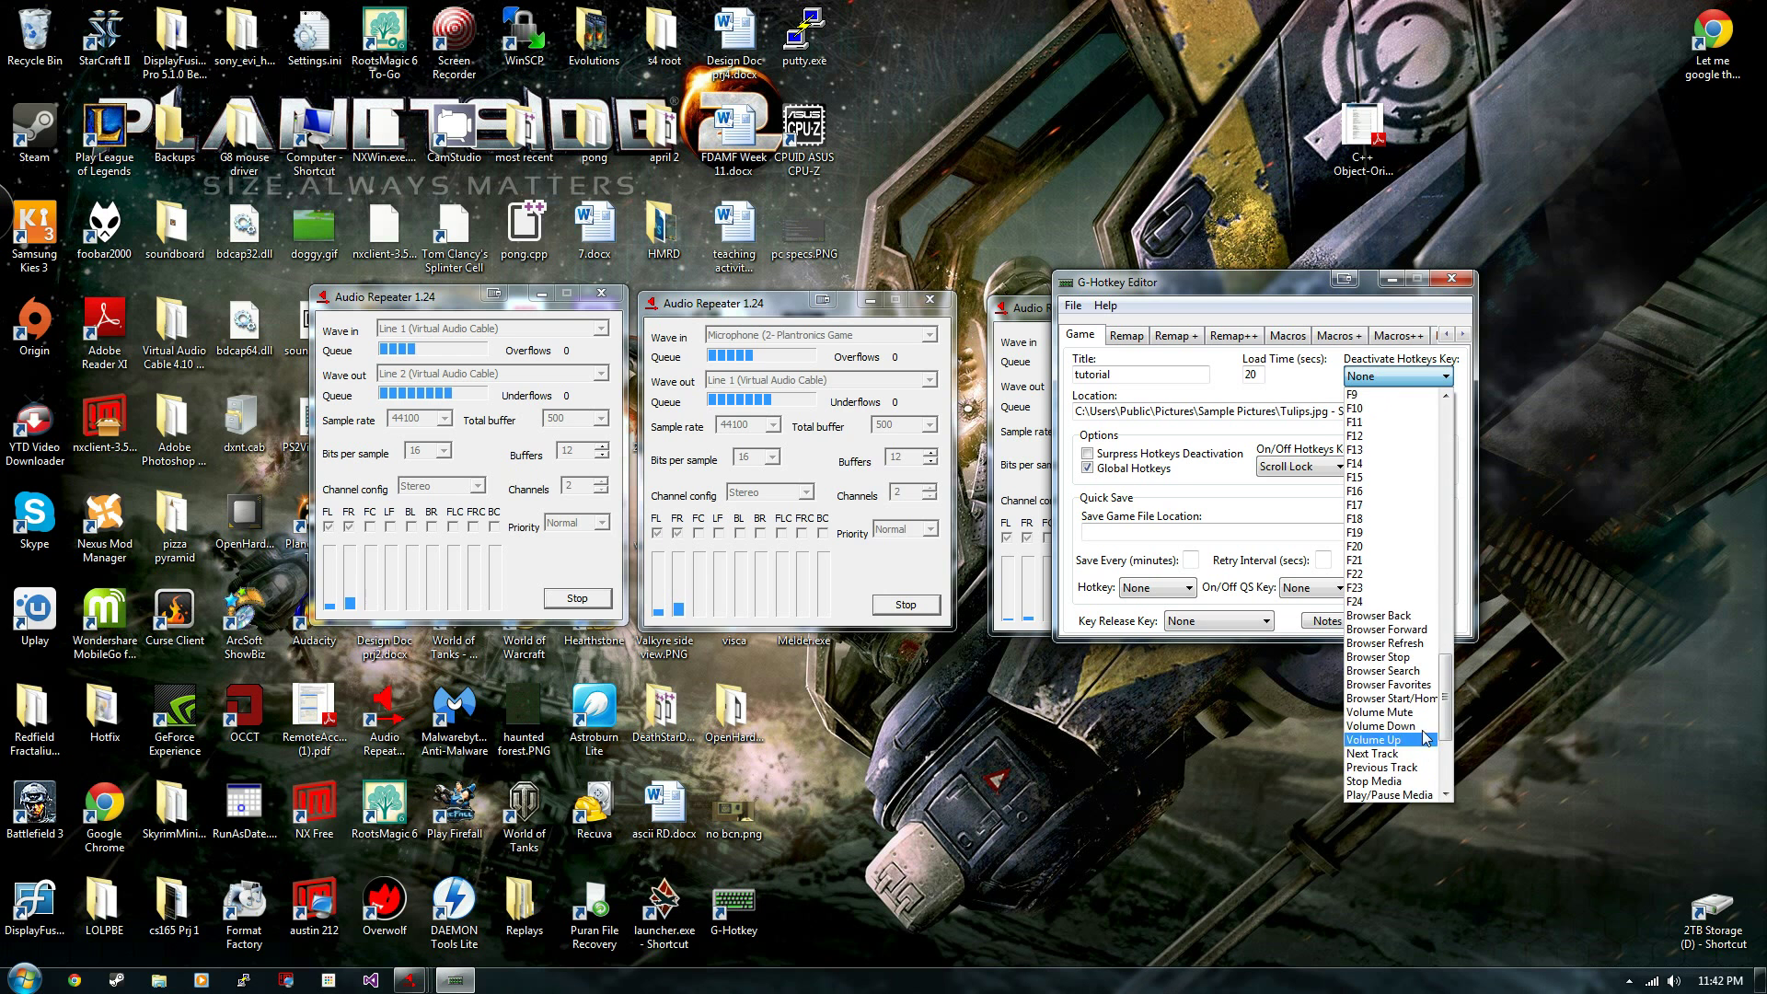
{"action": "scroll", "coordinate": [1409, 779], "scroll_direction": "down", "scroll_amount": 5}
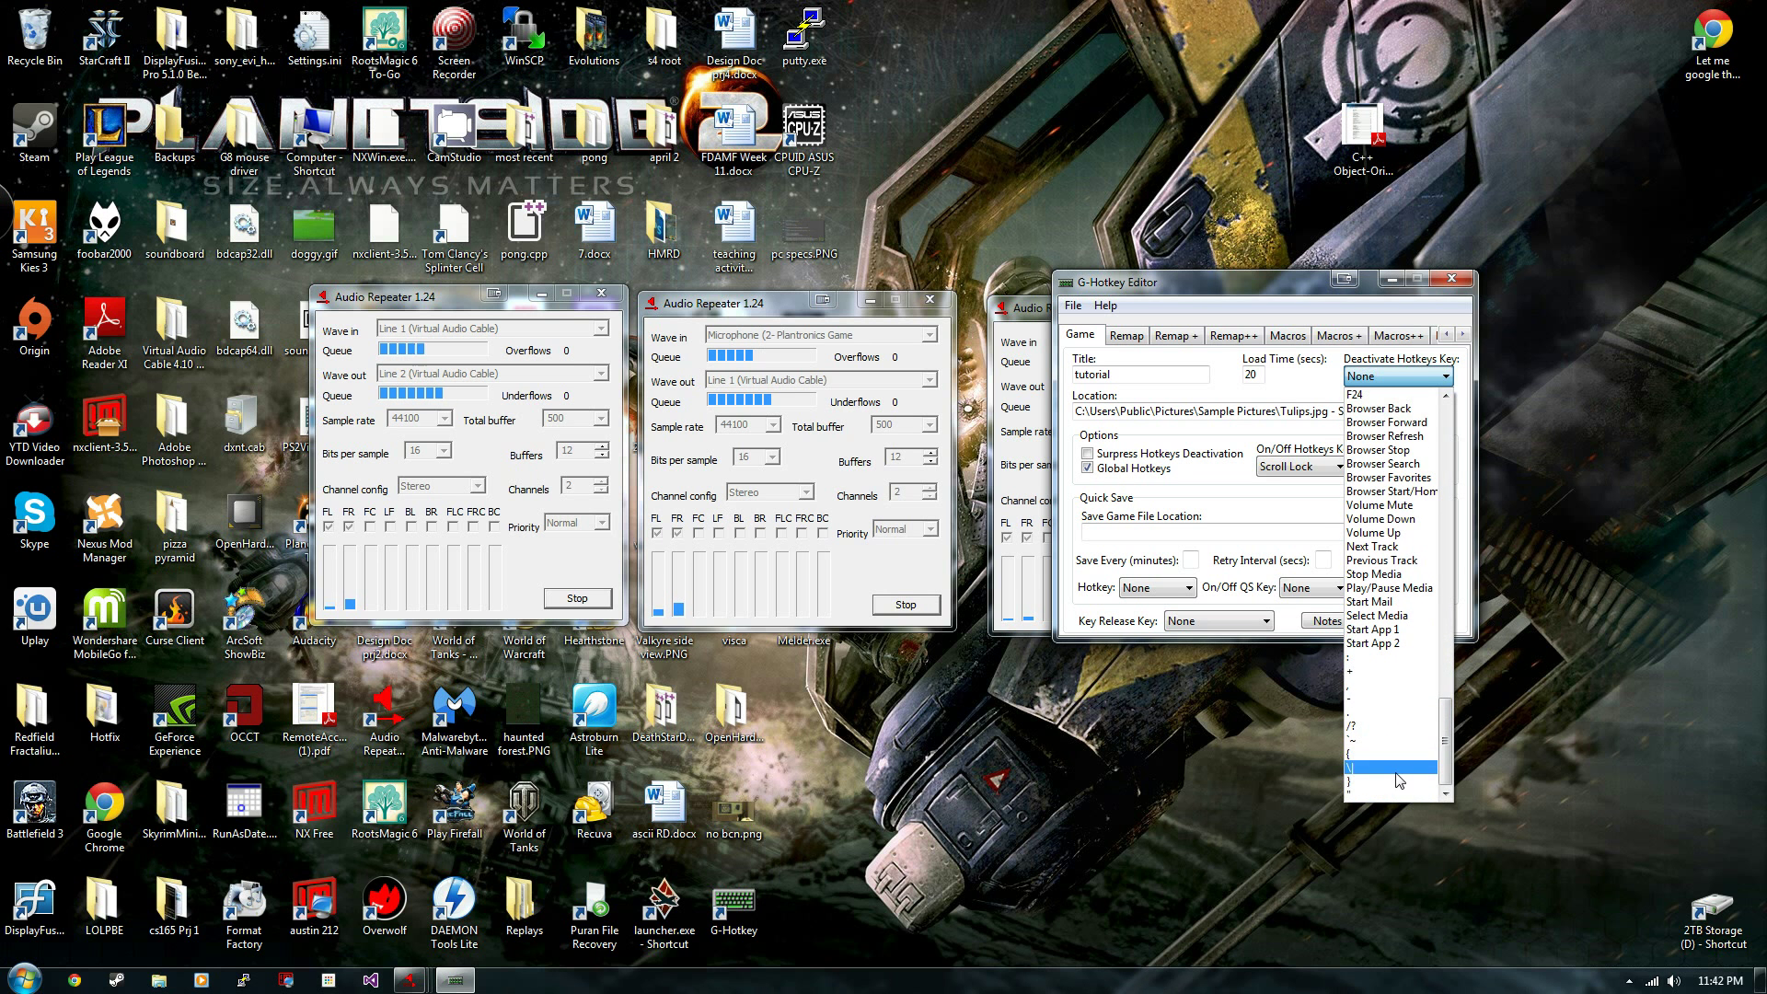
{"action": "scroll", "coordinate": [1417, 571], "scroll_direction": "up", "scroll_amount": 10}
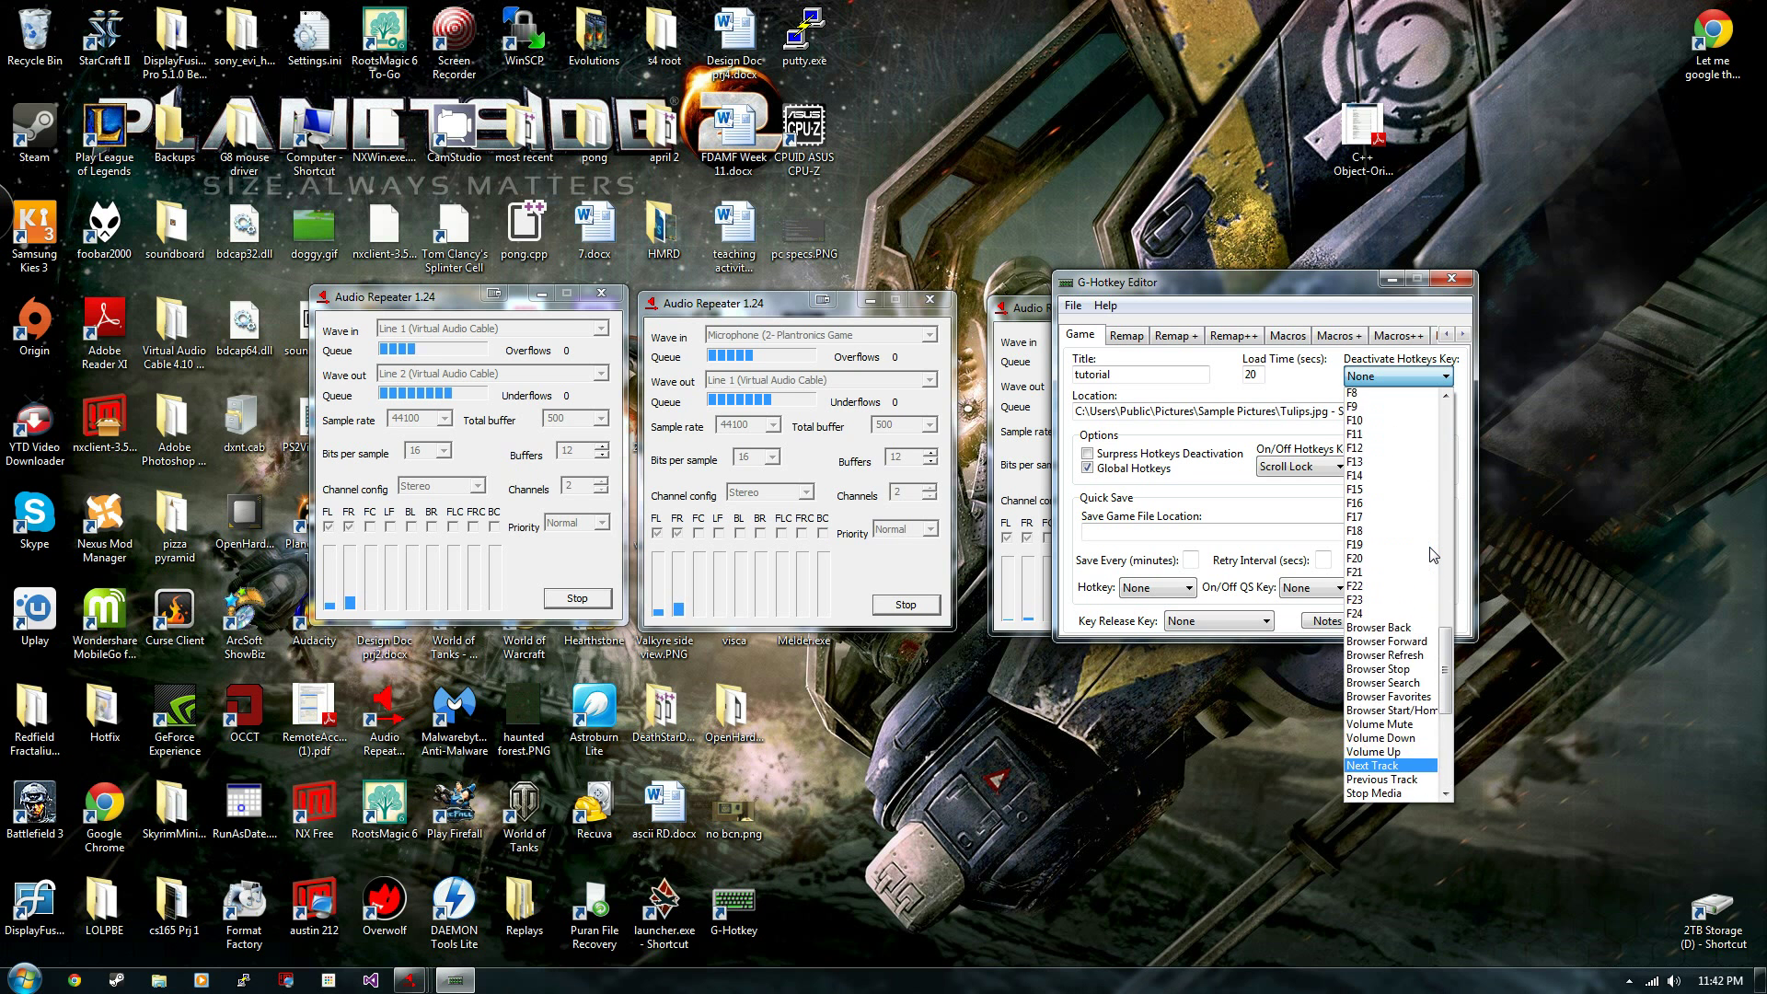
{"action": "scroll", "coordinate": [1433, 555], "scroll_direction": "up", "scroll_amount": 9}
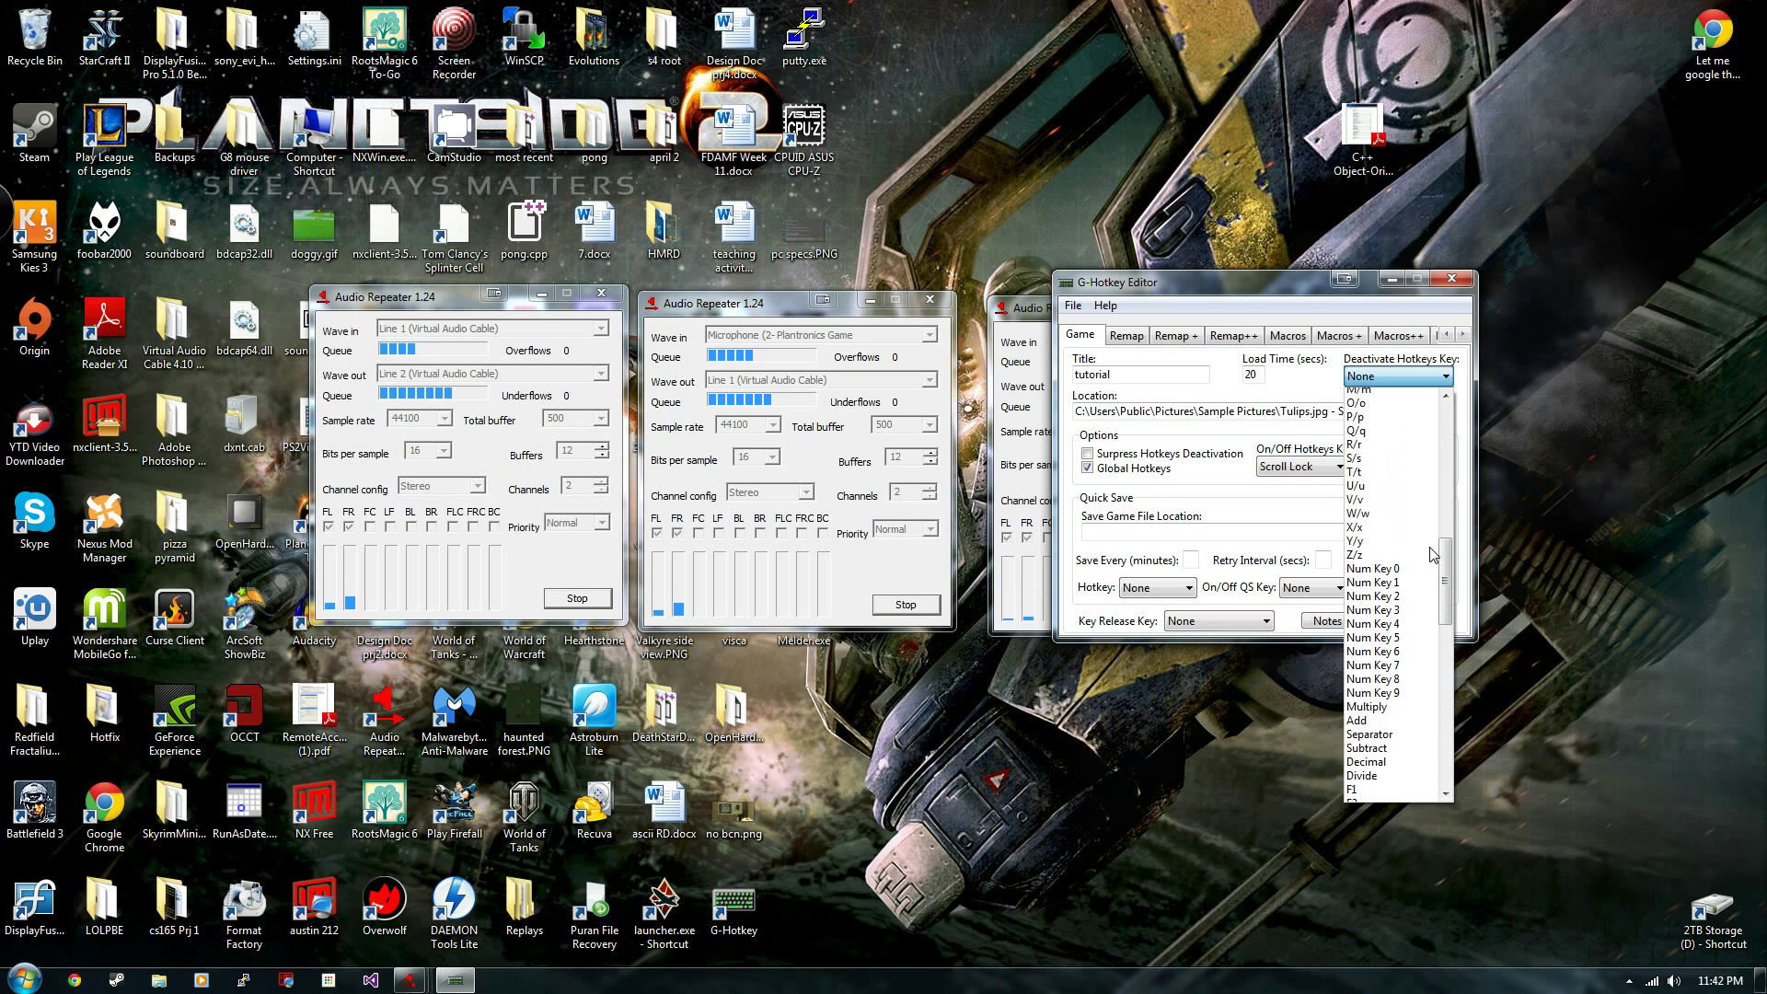
{"action": "scroll", "coordinate": [1433, 553], "scroll_direction": "up", "scroll_amount": 9}
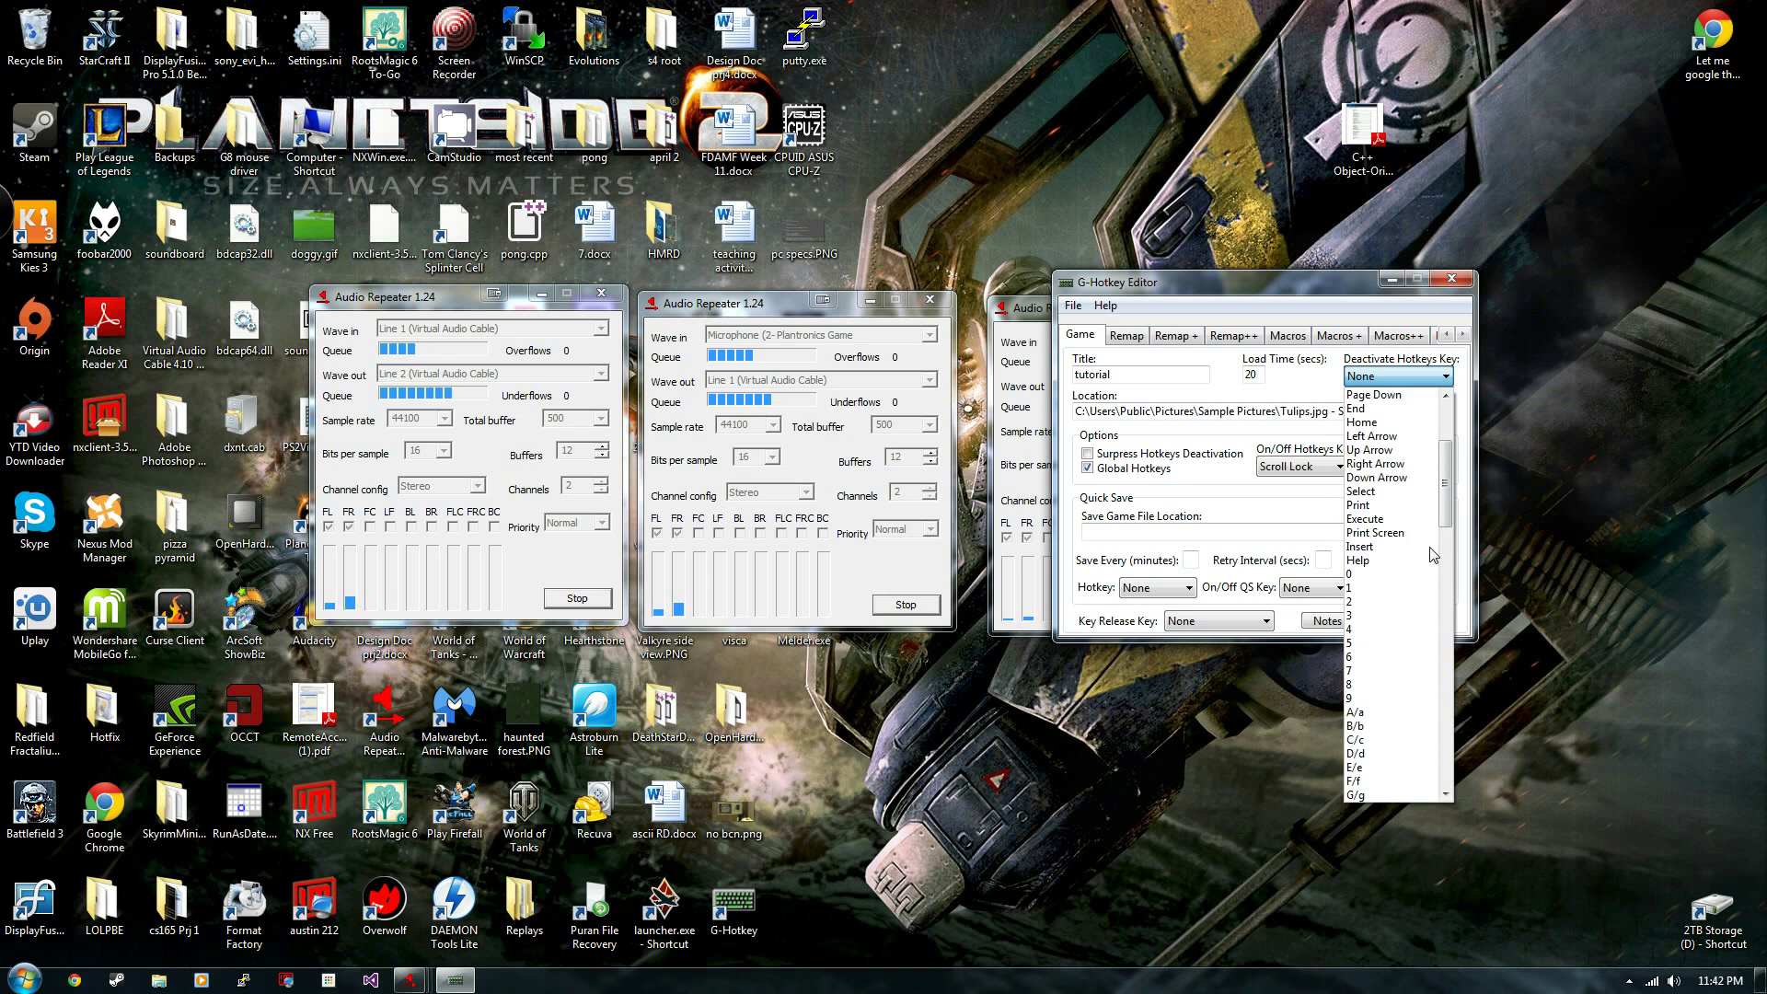
{"action": "scroll", "coordinate": [1397, 482], "scroll_direction": "up", "scroll_amount": 2}
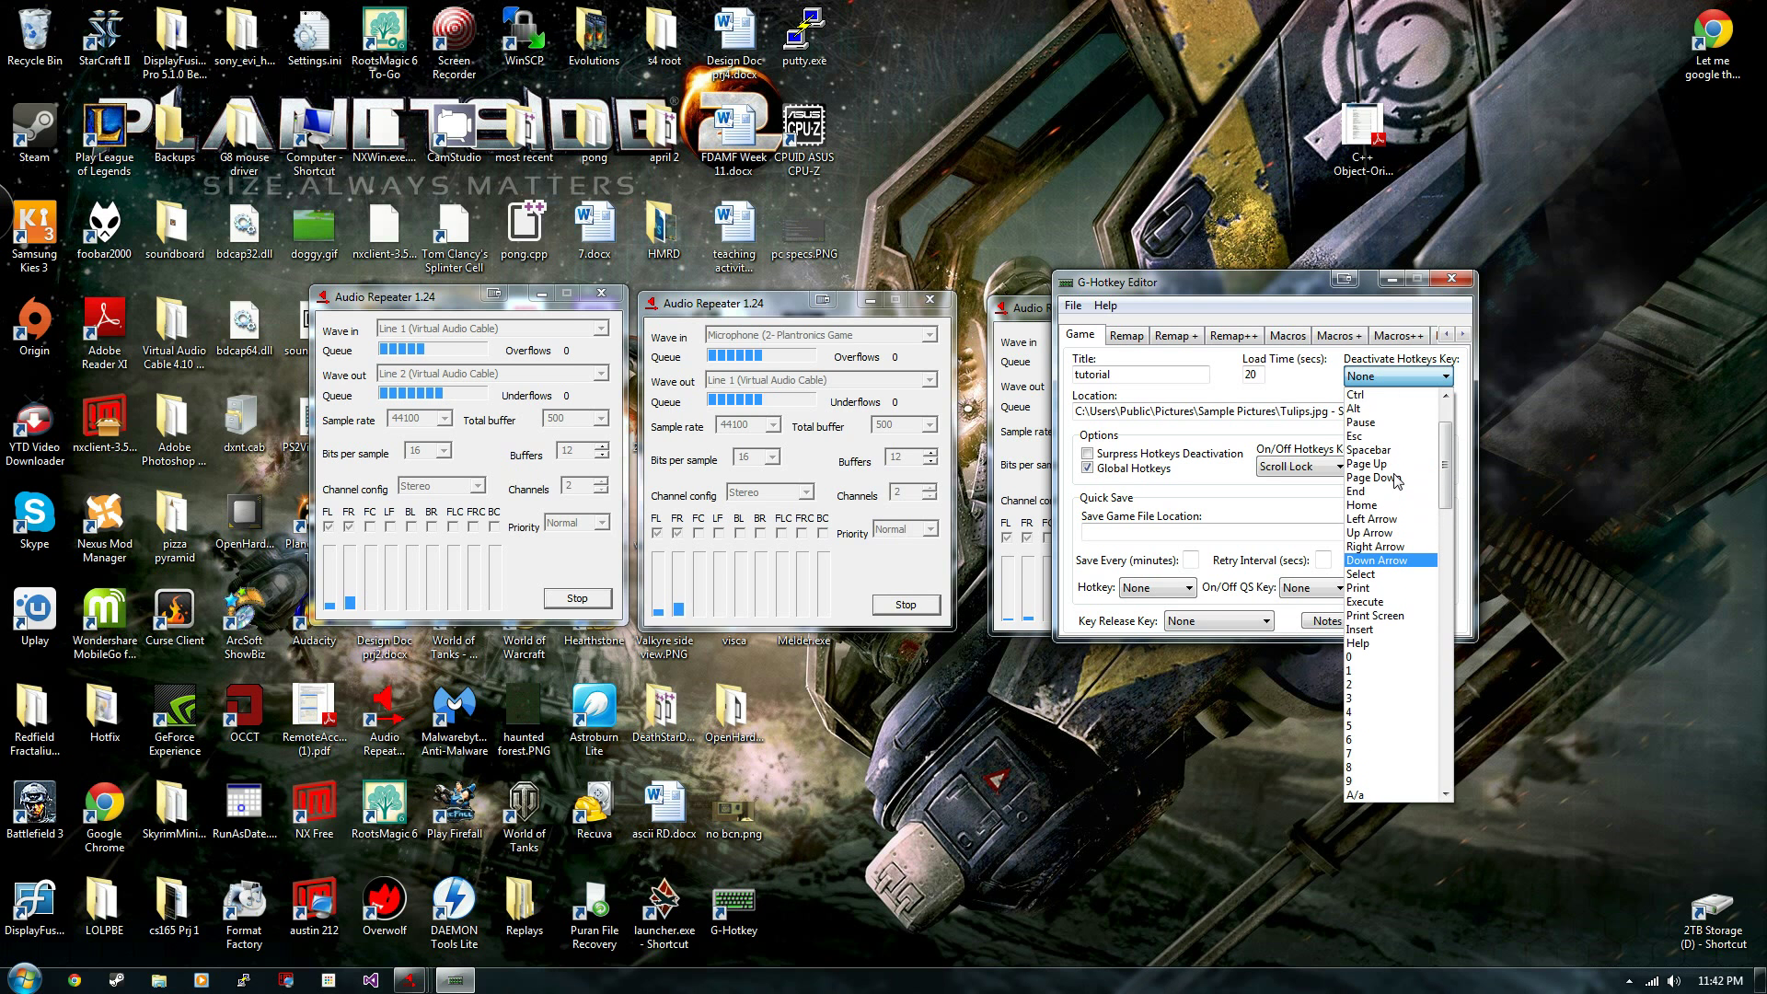
{"action": "left_click", "coordinate": [1364, 422]}
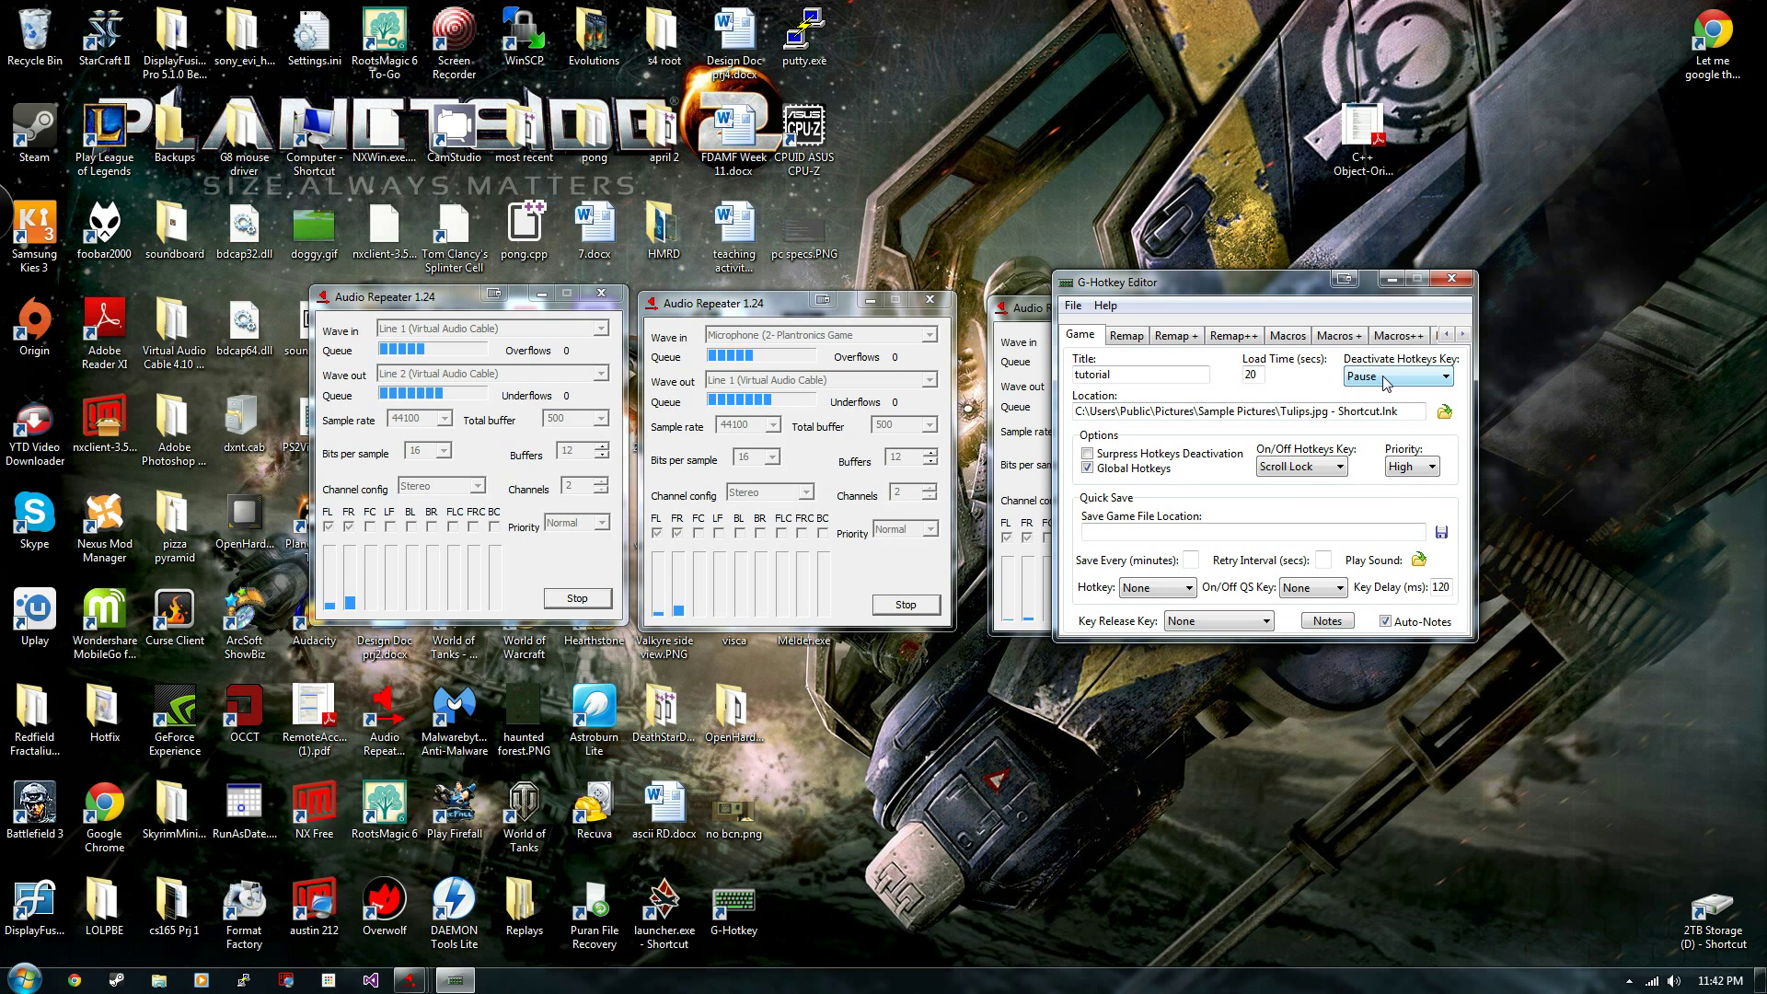
{"action": "left_click", "coordinate": [1299, 471]}
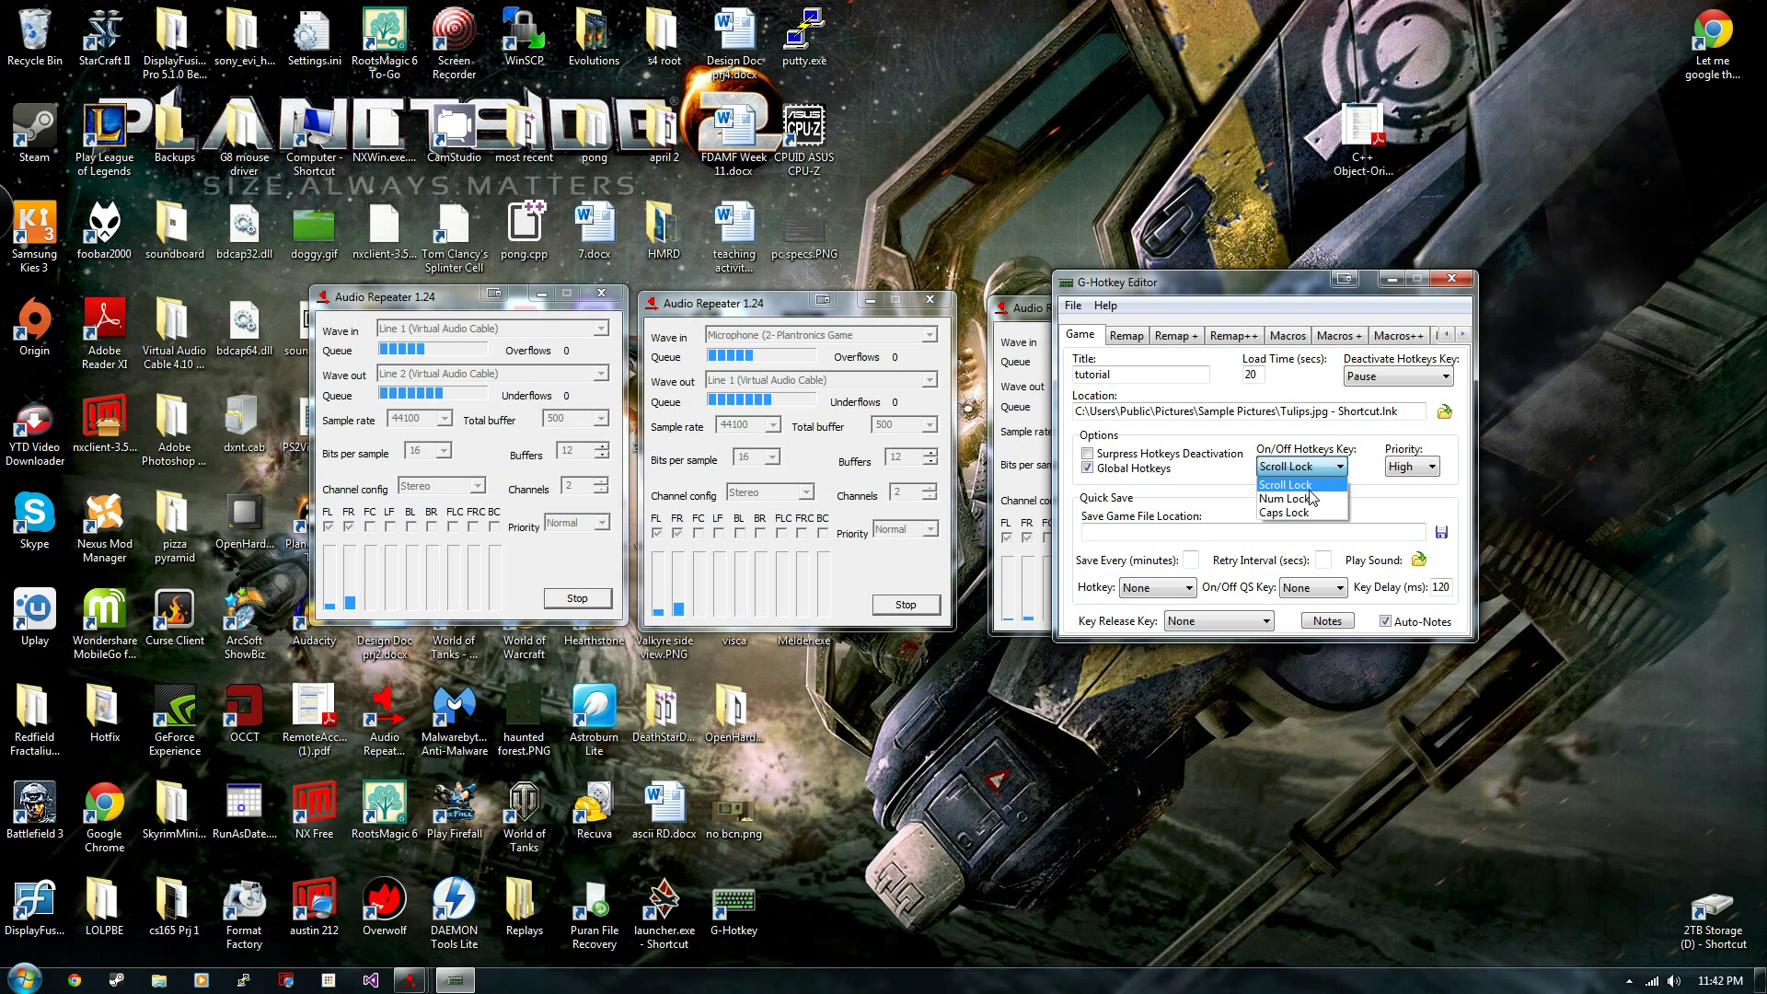
{"action": "key", "text": "Return"}
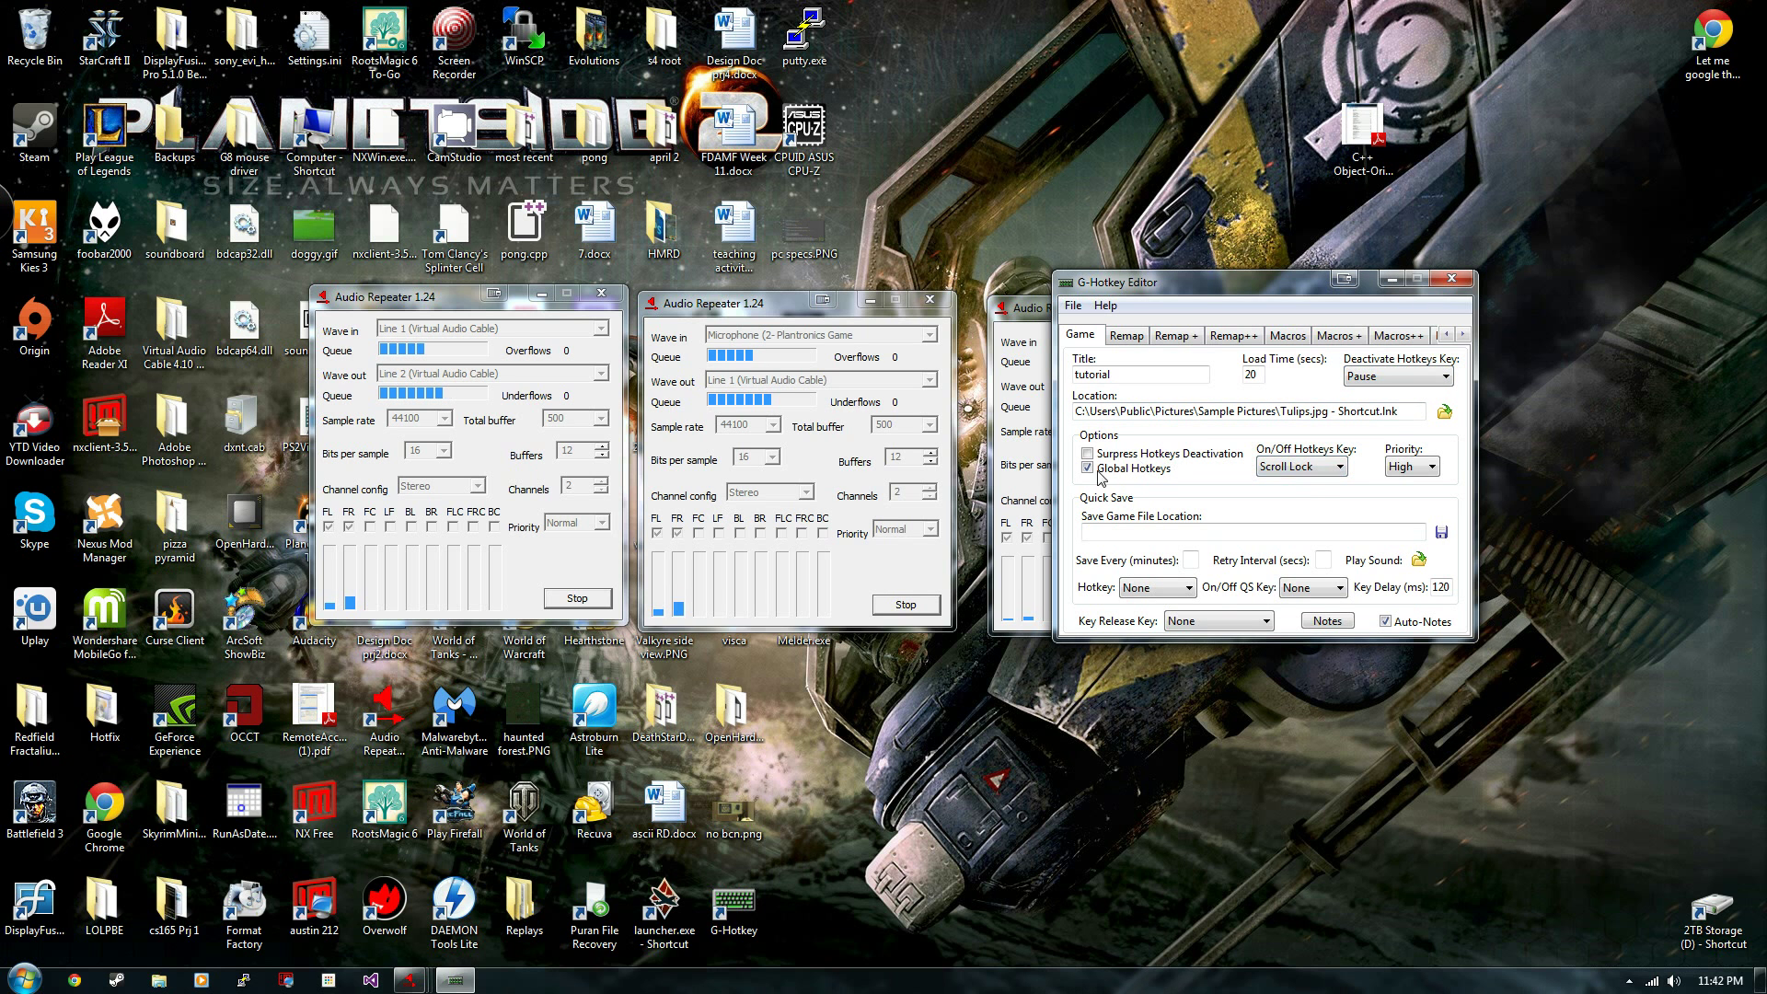
- On the Remap tab, map Play/Pause Media to Next Track with Key Should Remain Depressed ticked
{"action": "left_click", "coordinate": [1126, 337]}
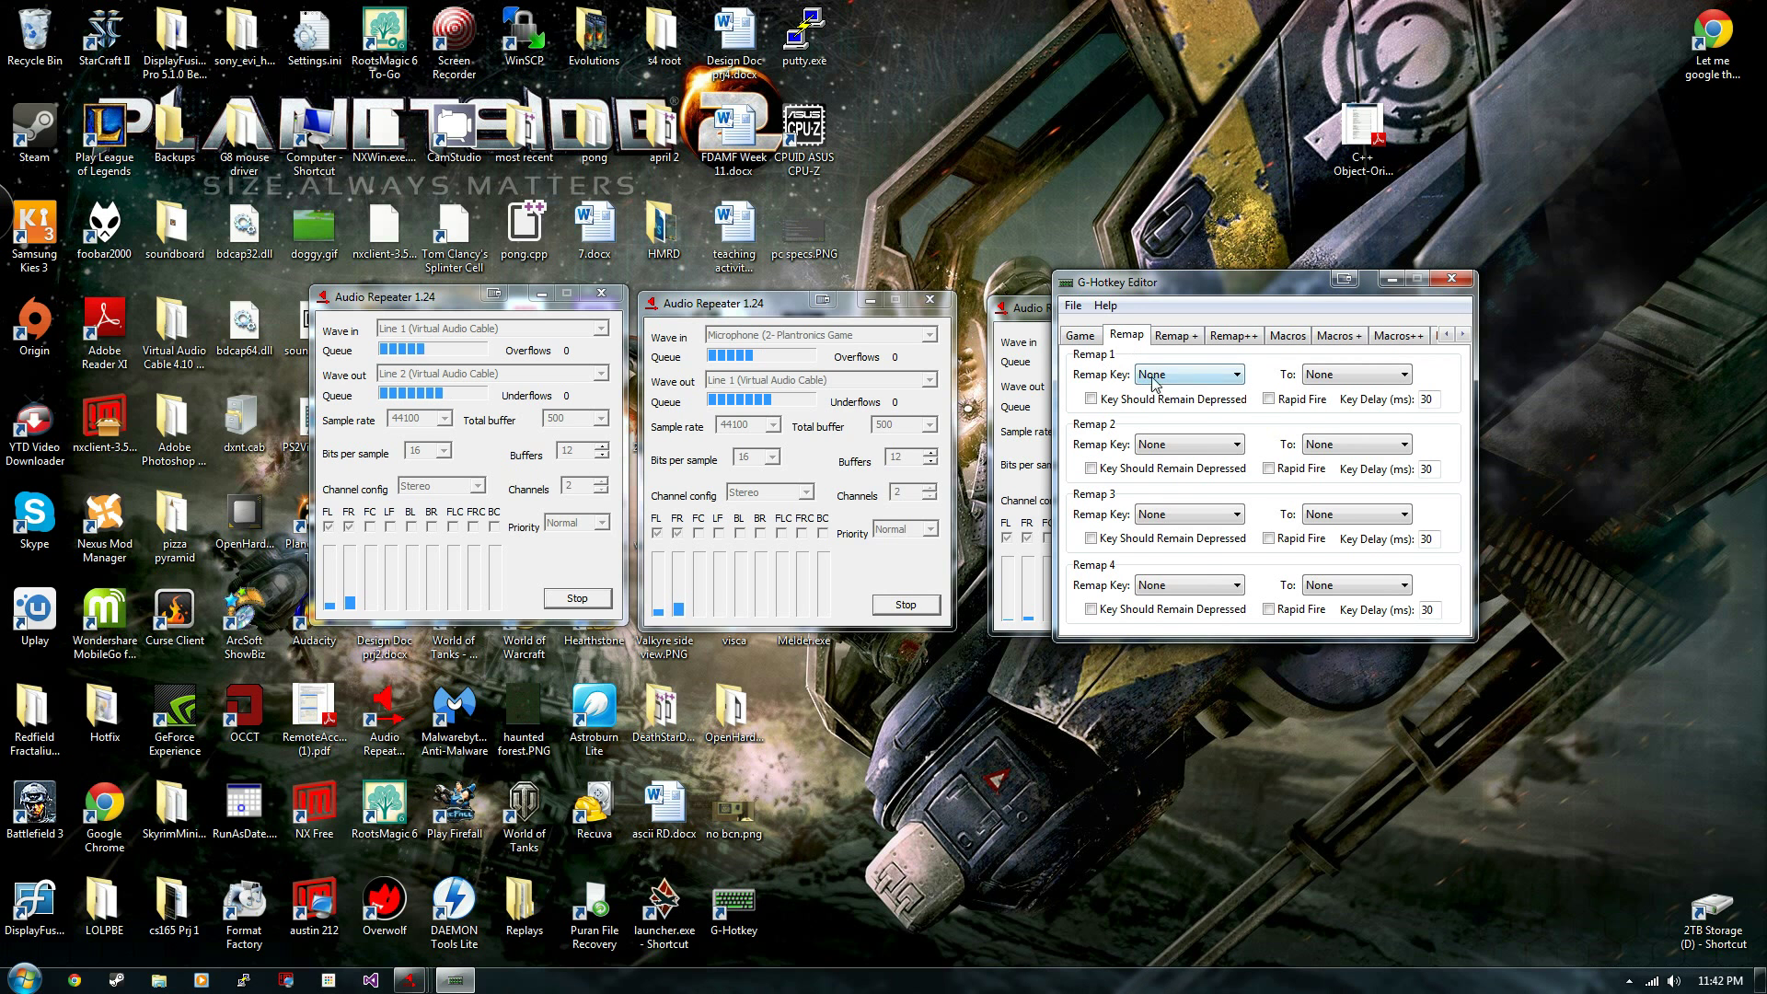
{"action": "left_click", "coordinate": [1195, 382]}
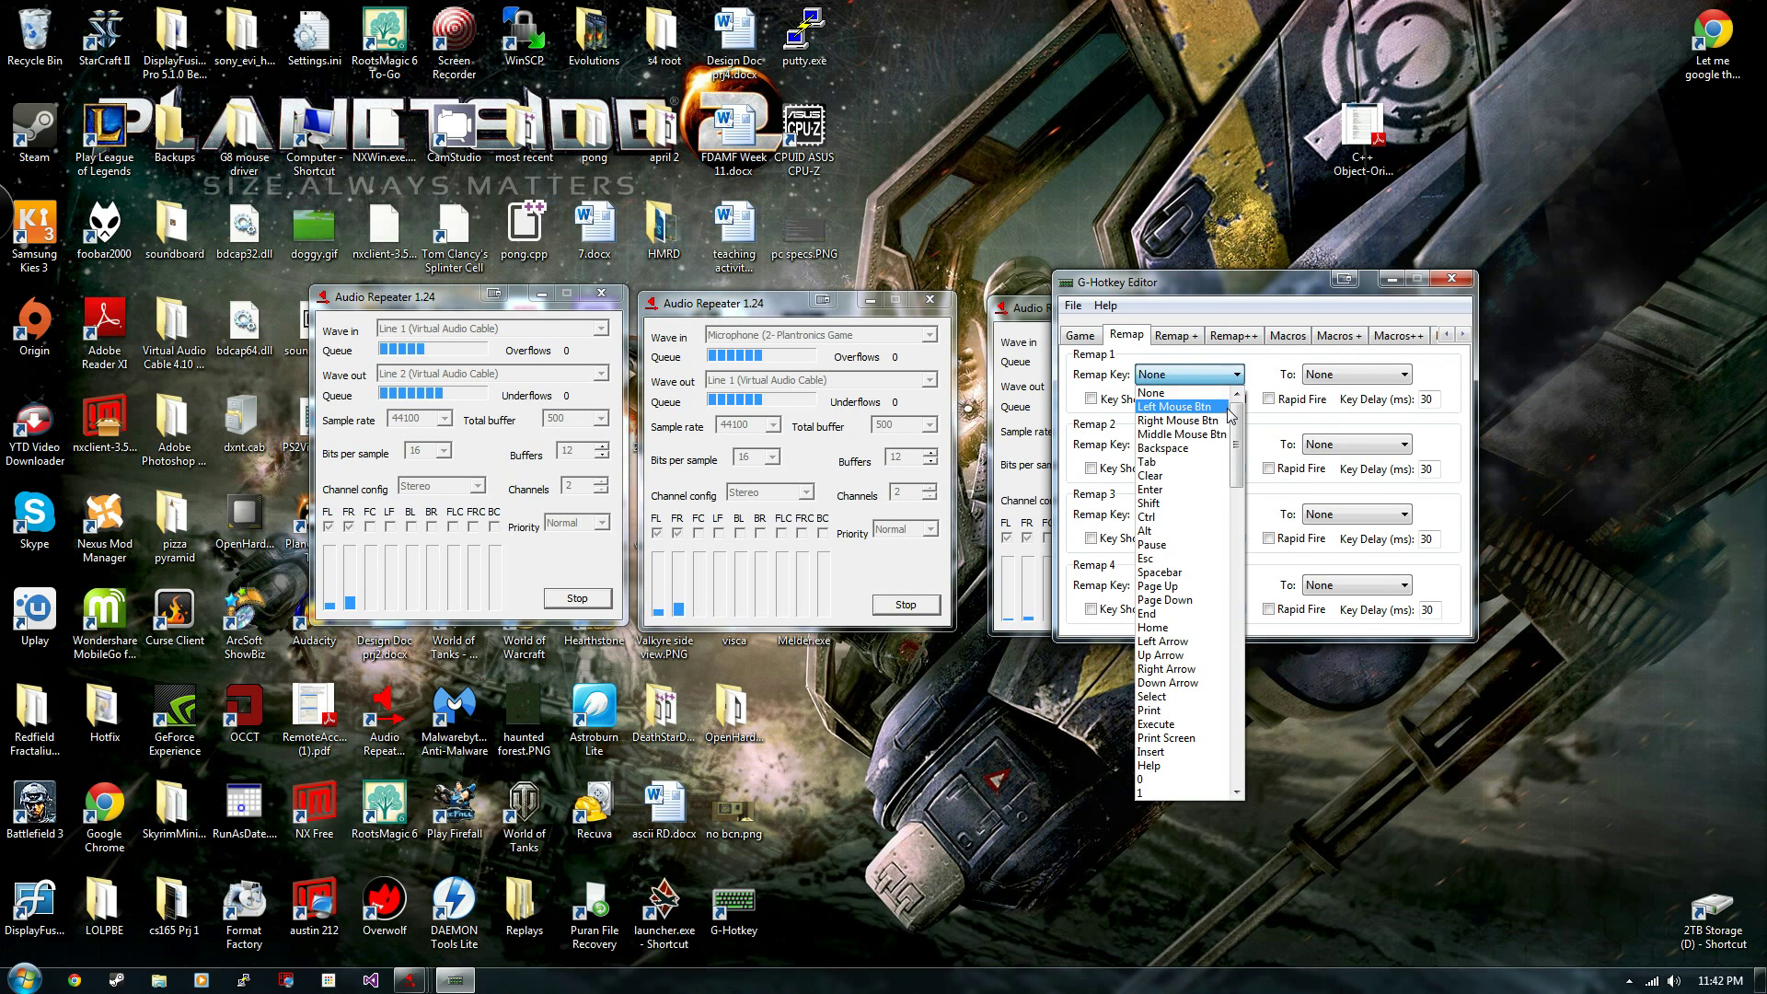
{"action": "left_click_drag", "start_coordinate": [1235, 437], "coordinate": [1223, 681]}
{"action": "scroll", "coordinate": [1223, 681], "scroll_direction": "down", "scroll_amount": 5}
{"action": "left_click", "coordinate": [1187, 619]}
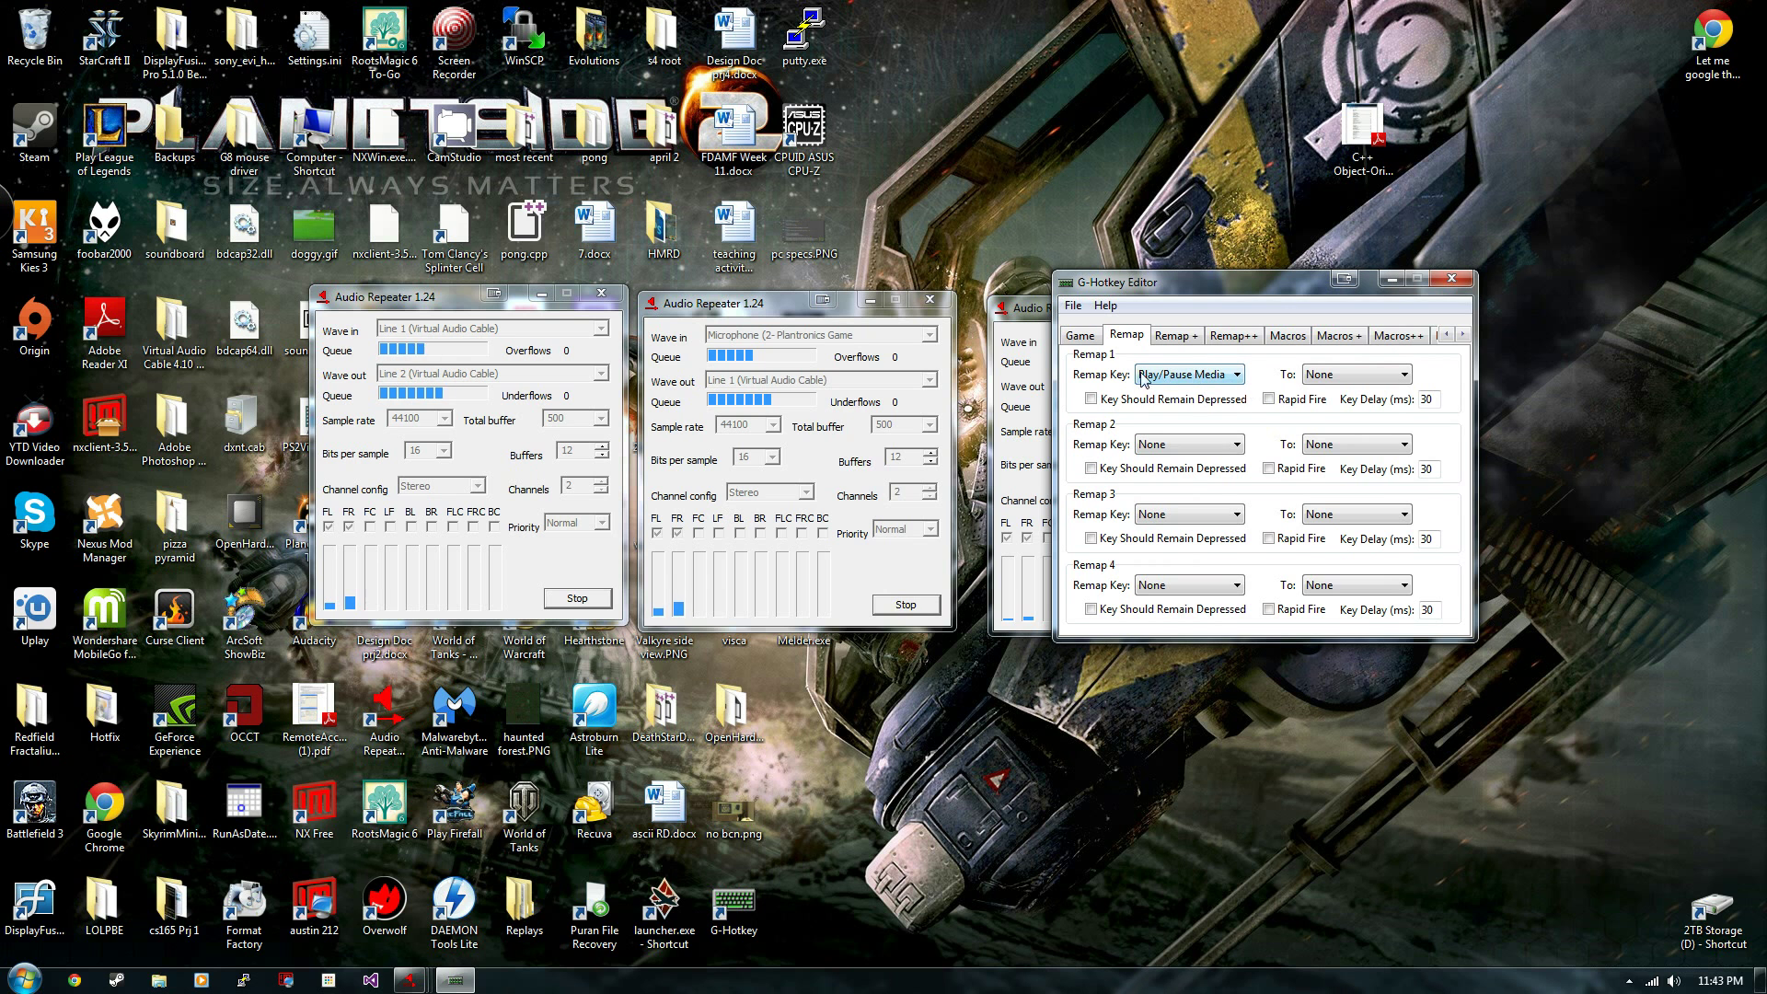
{"action": "left_click", "coordinate": [1350, 375]}
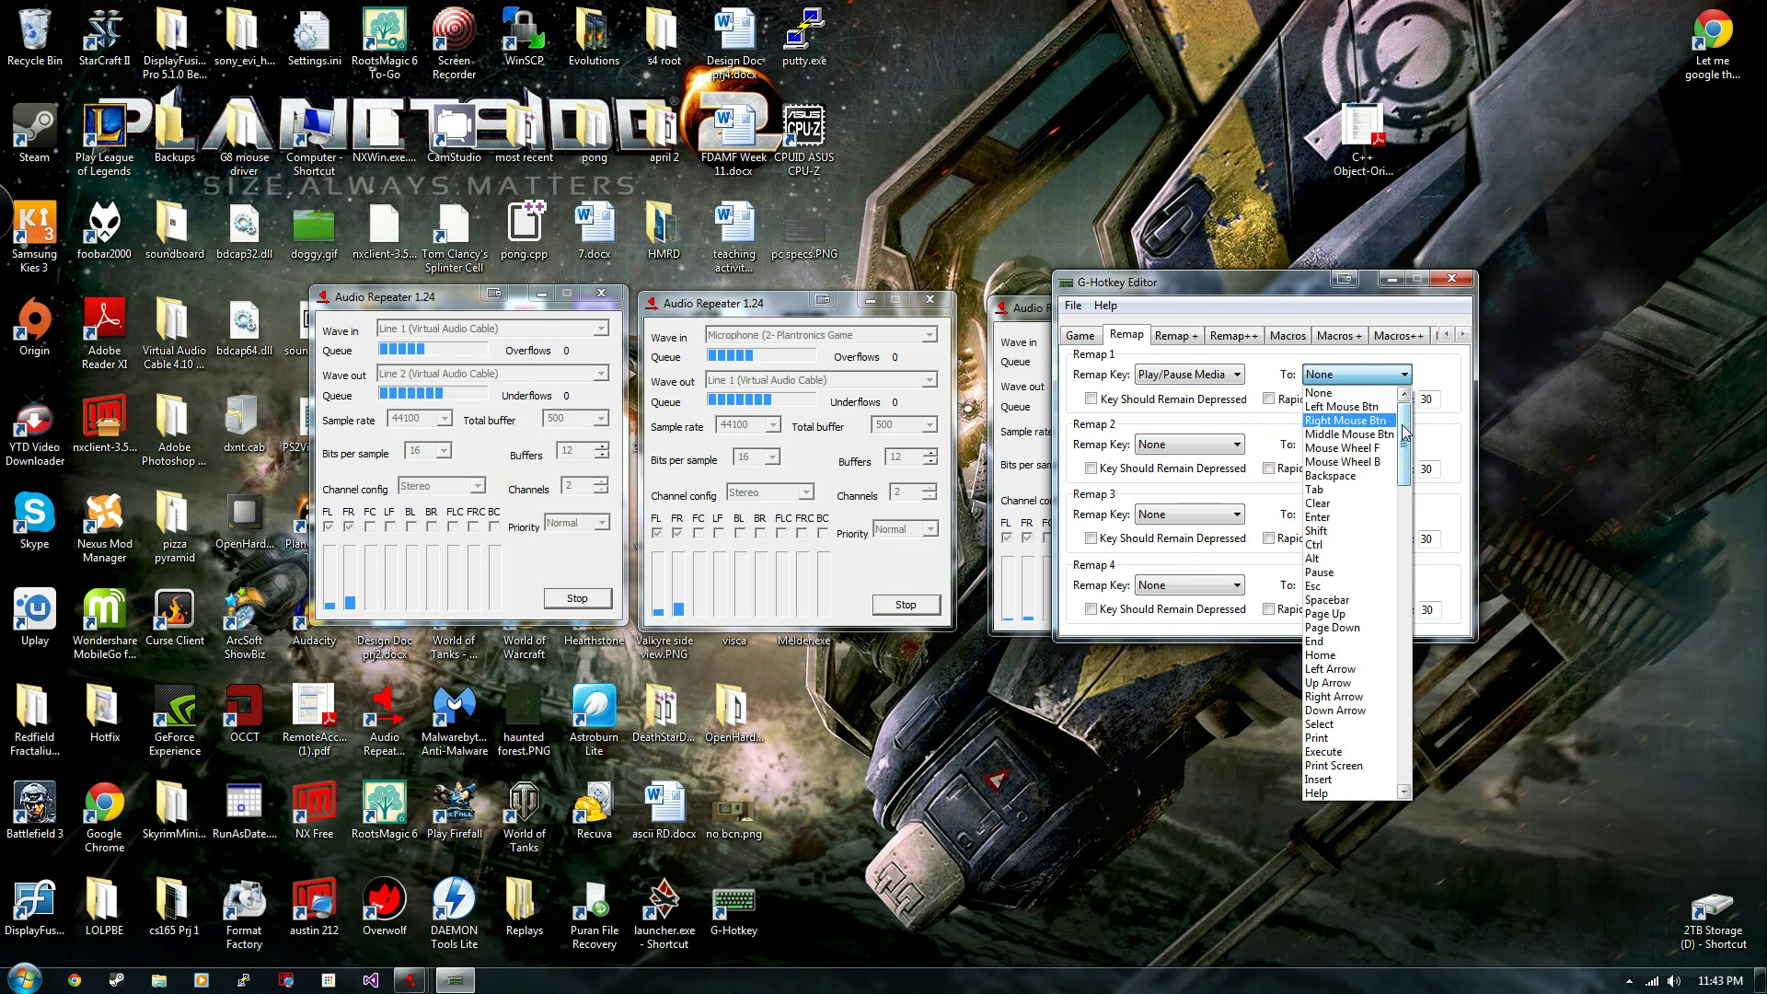
{"action": "left_click_drag", "start_coordinate": [1403, 432], "coordinate": [1384, 715]}
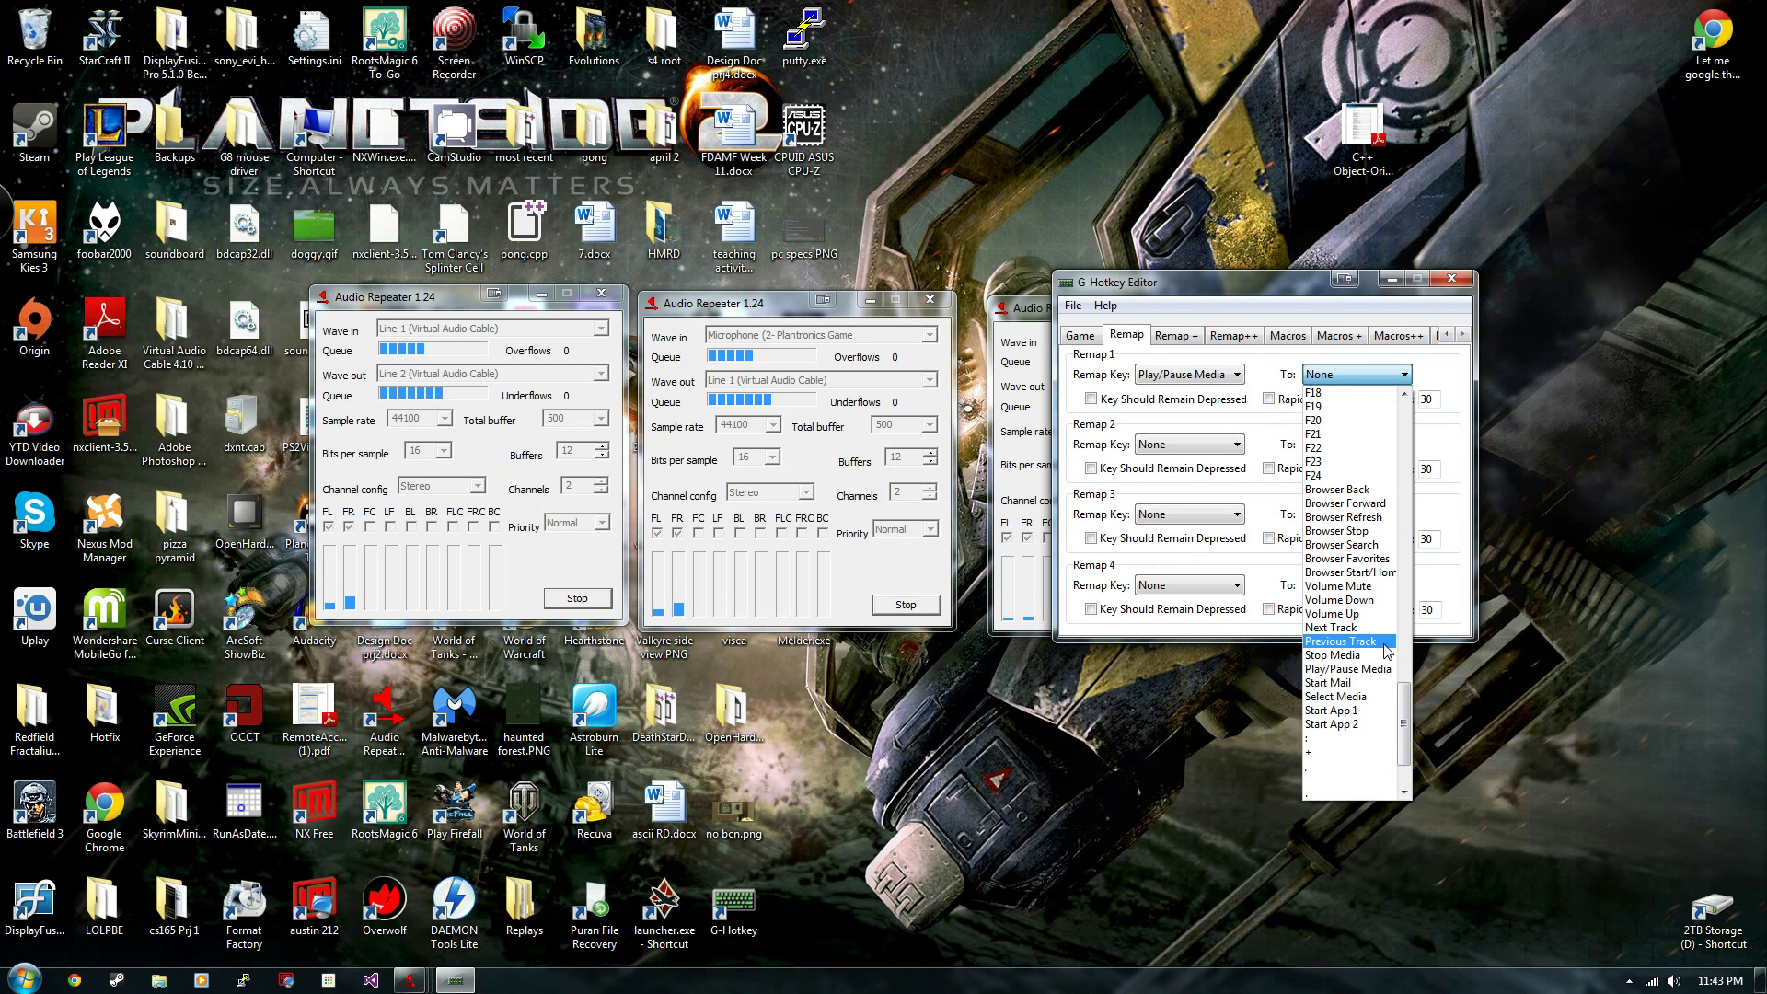
{"action": "left_click", "coordinate": [1349, 630]}
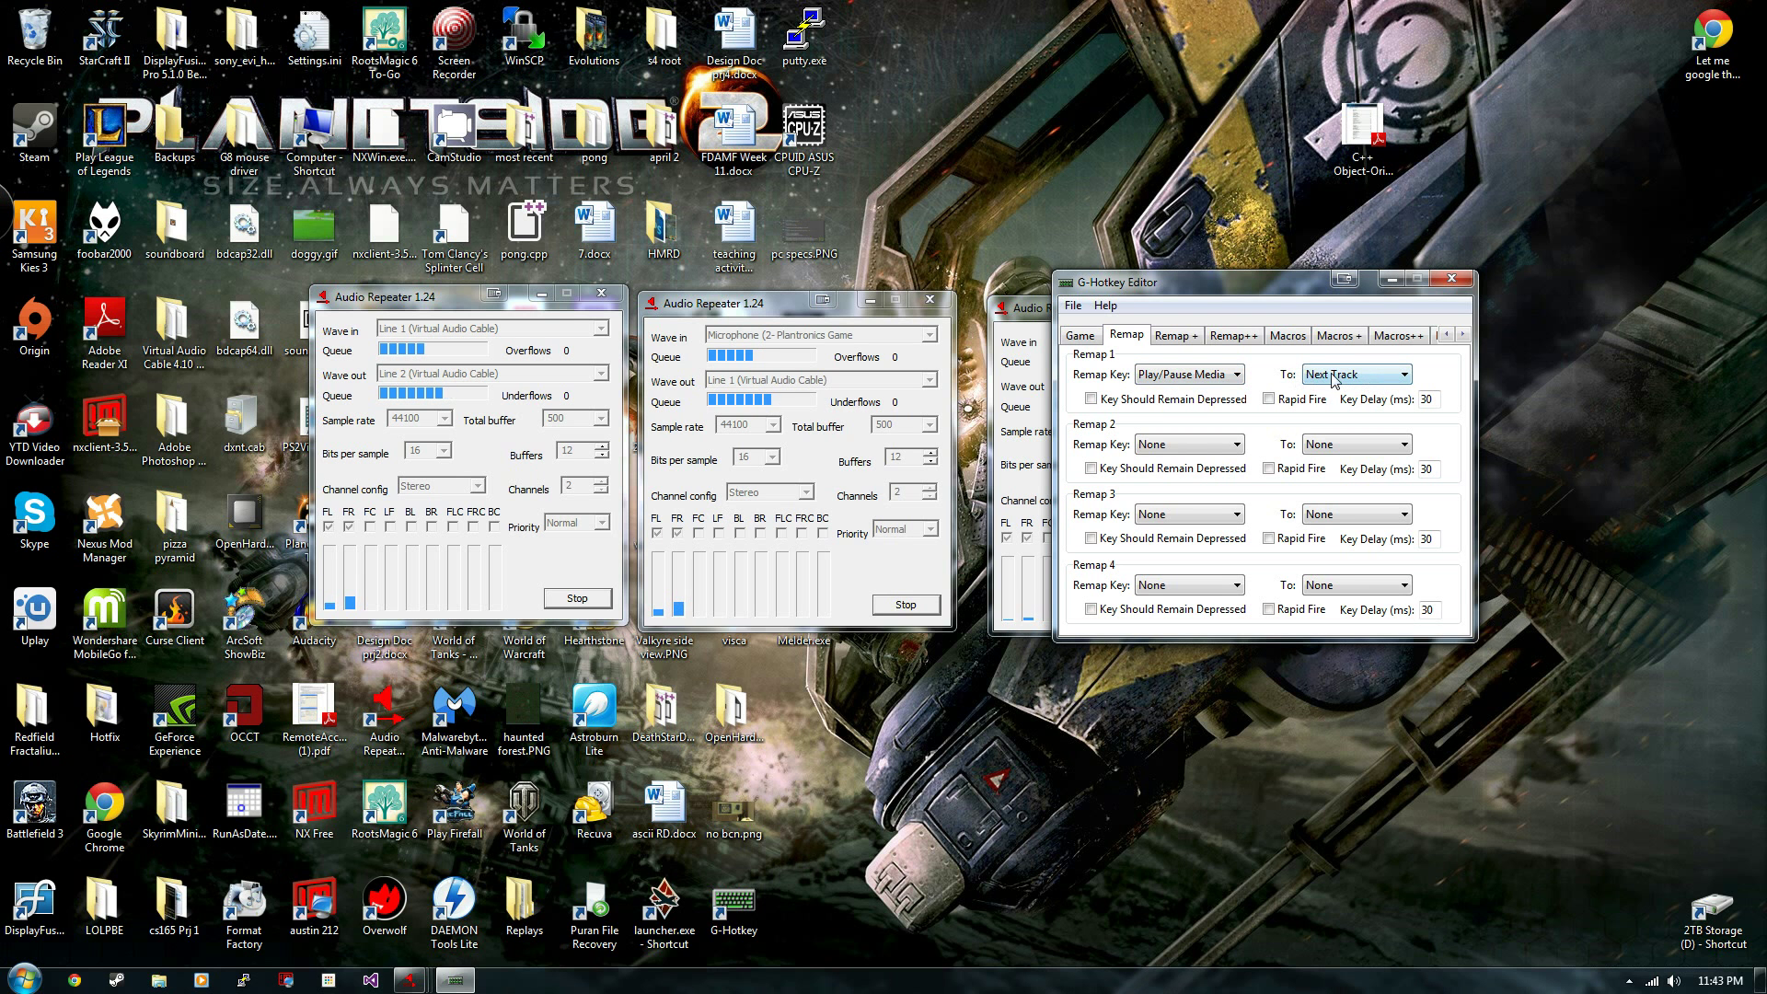
{"action": "left_click", "coordinate": [1091, 399]}
- Bring up the F1 help, dismiss it, and return to the Game tab
{"action": "key", "text": "F1"}
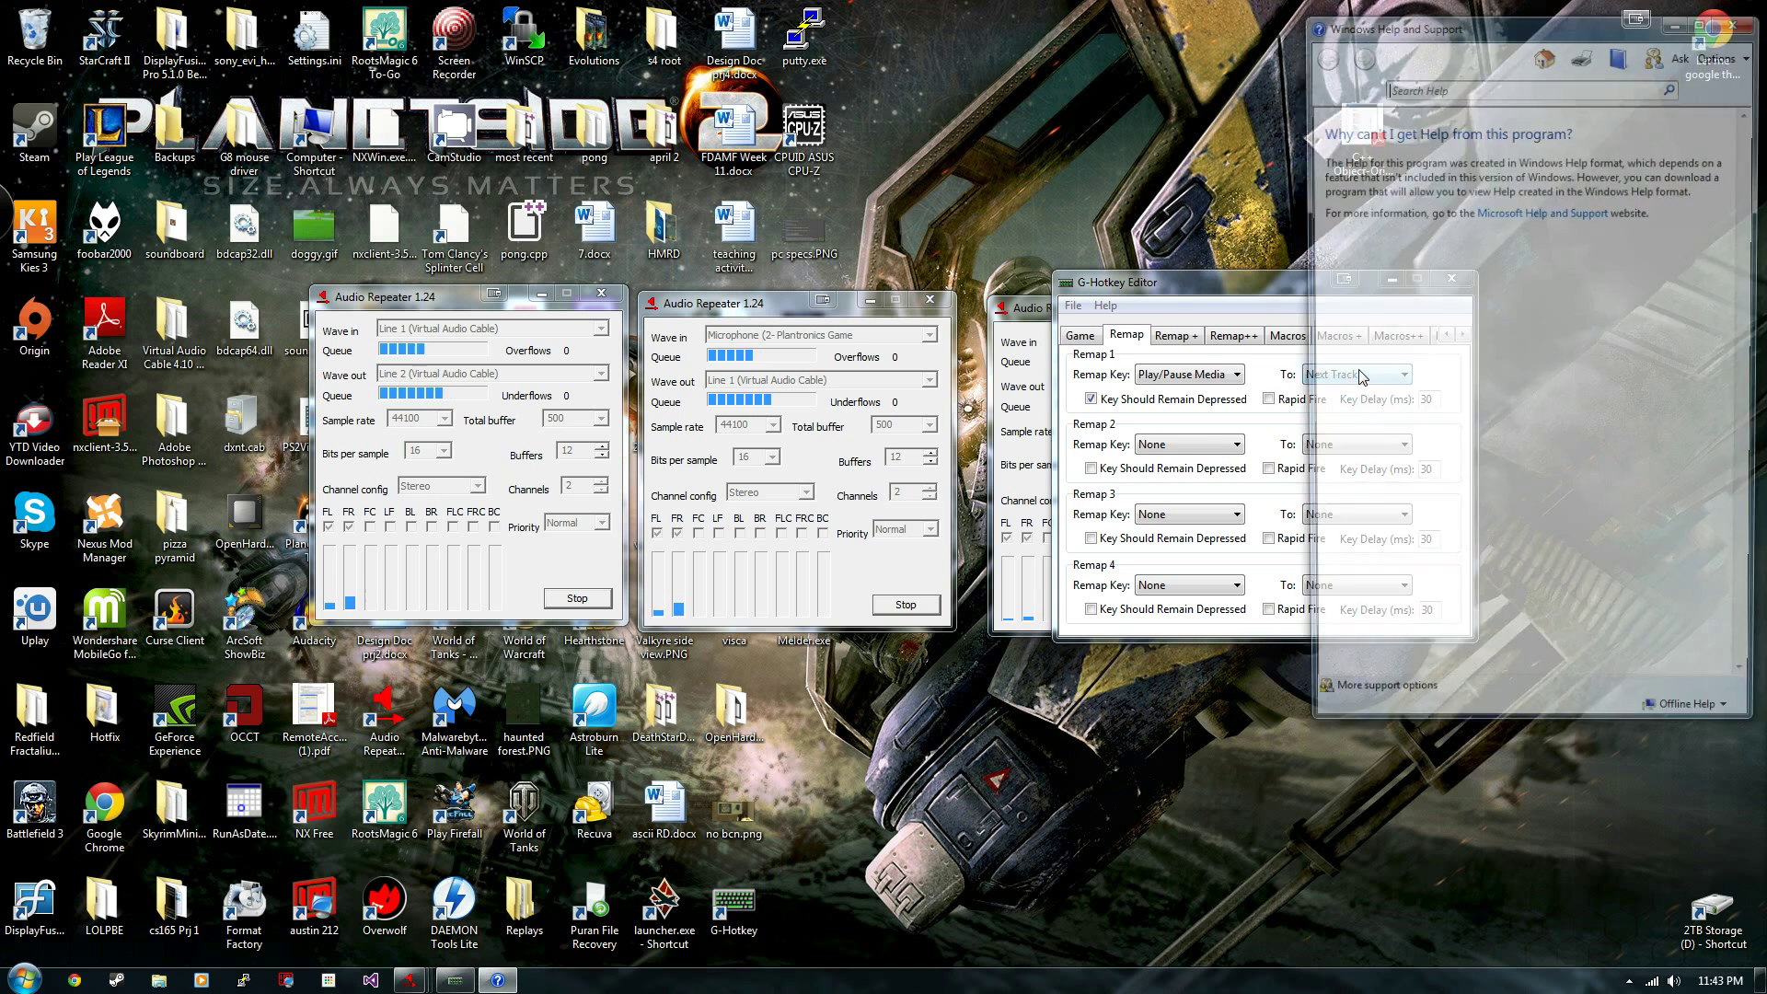
{"action": "left_click", "coordinate": [1736, 20]}
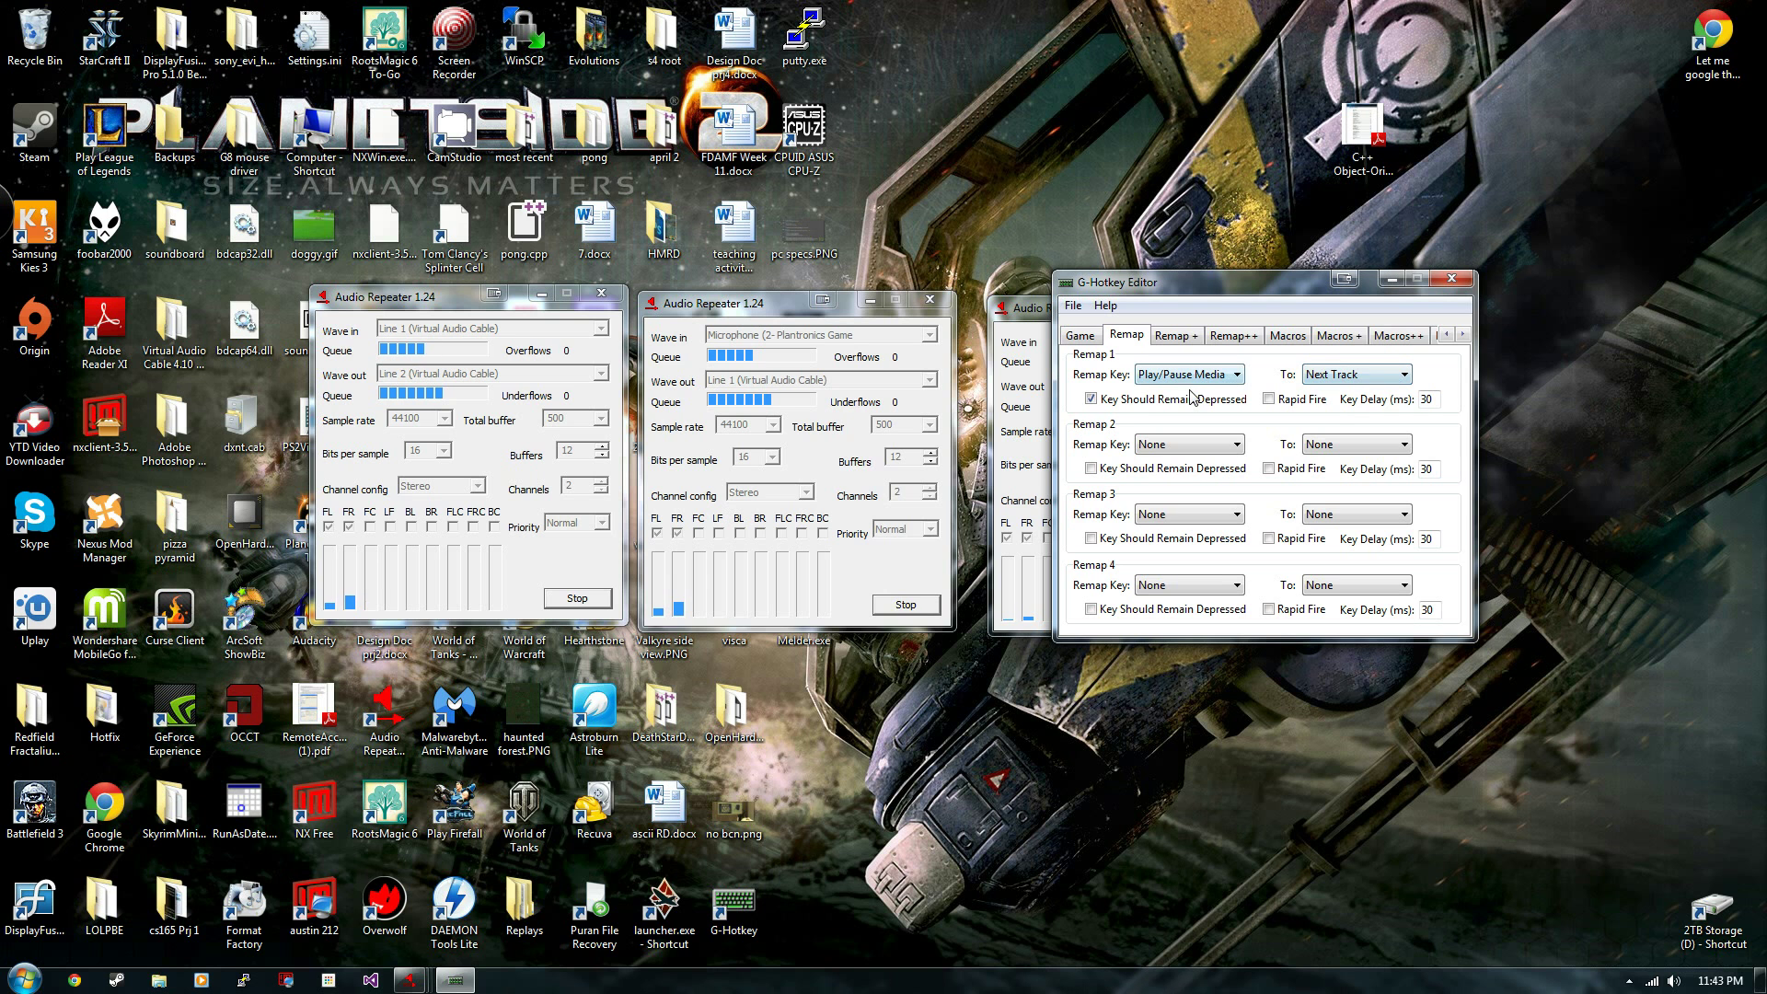
{"action": "key", "text": "ctrl+shift+Tab"}
- Close the editor saving changes, then run the tutorial profile
{"action": "left_click", "coordinate": [1452, 278]}
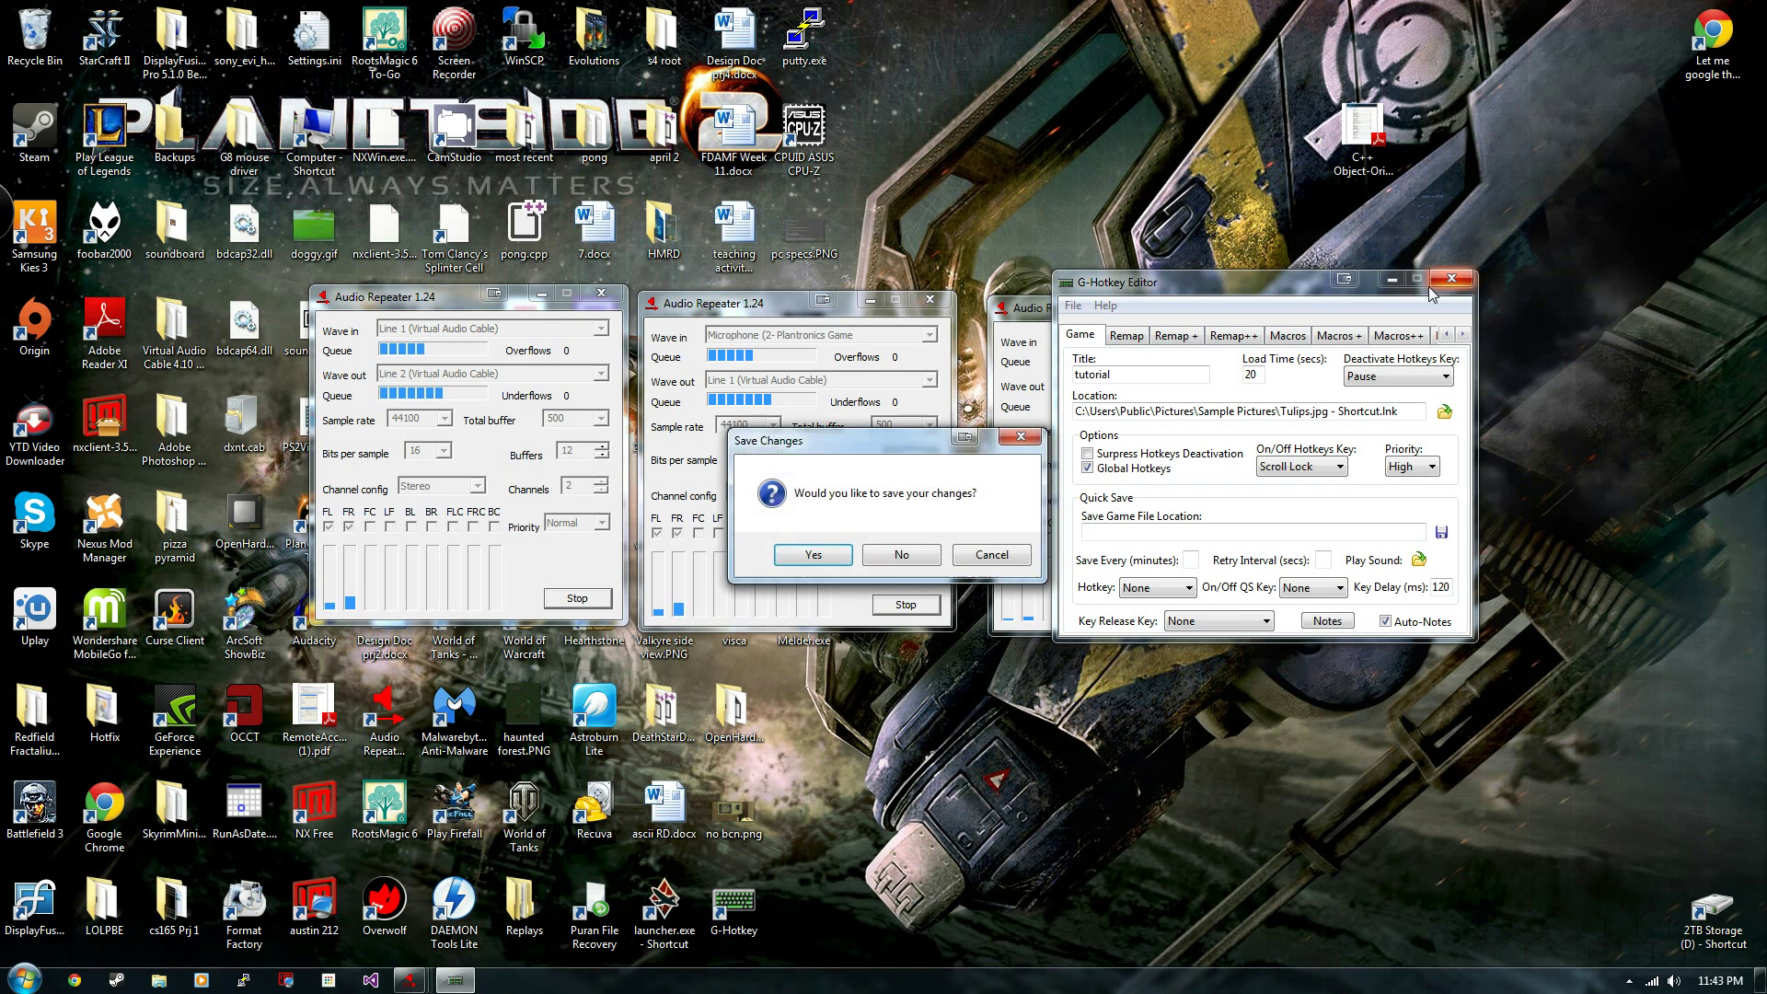
{"action": "left_click", "coordinate": [814, 554]}
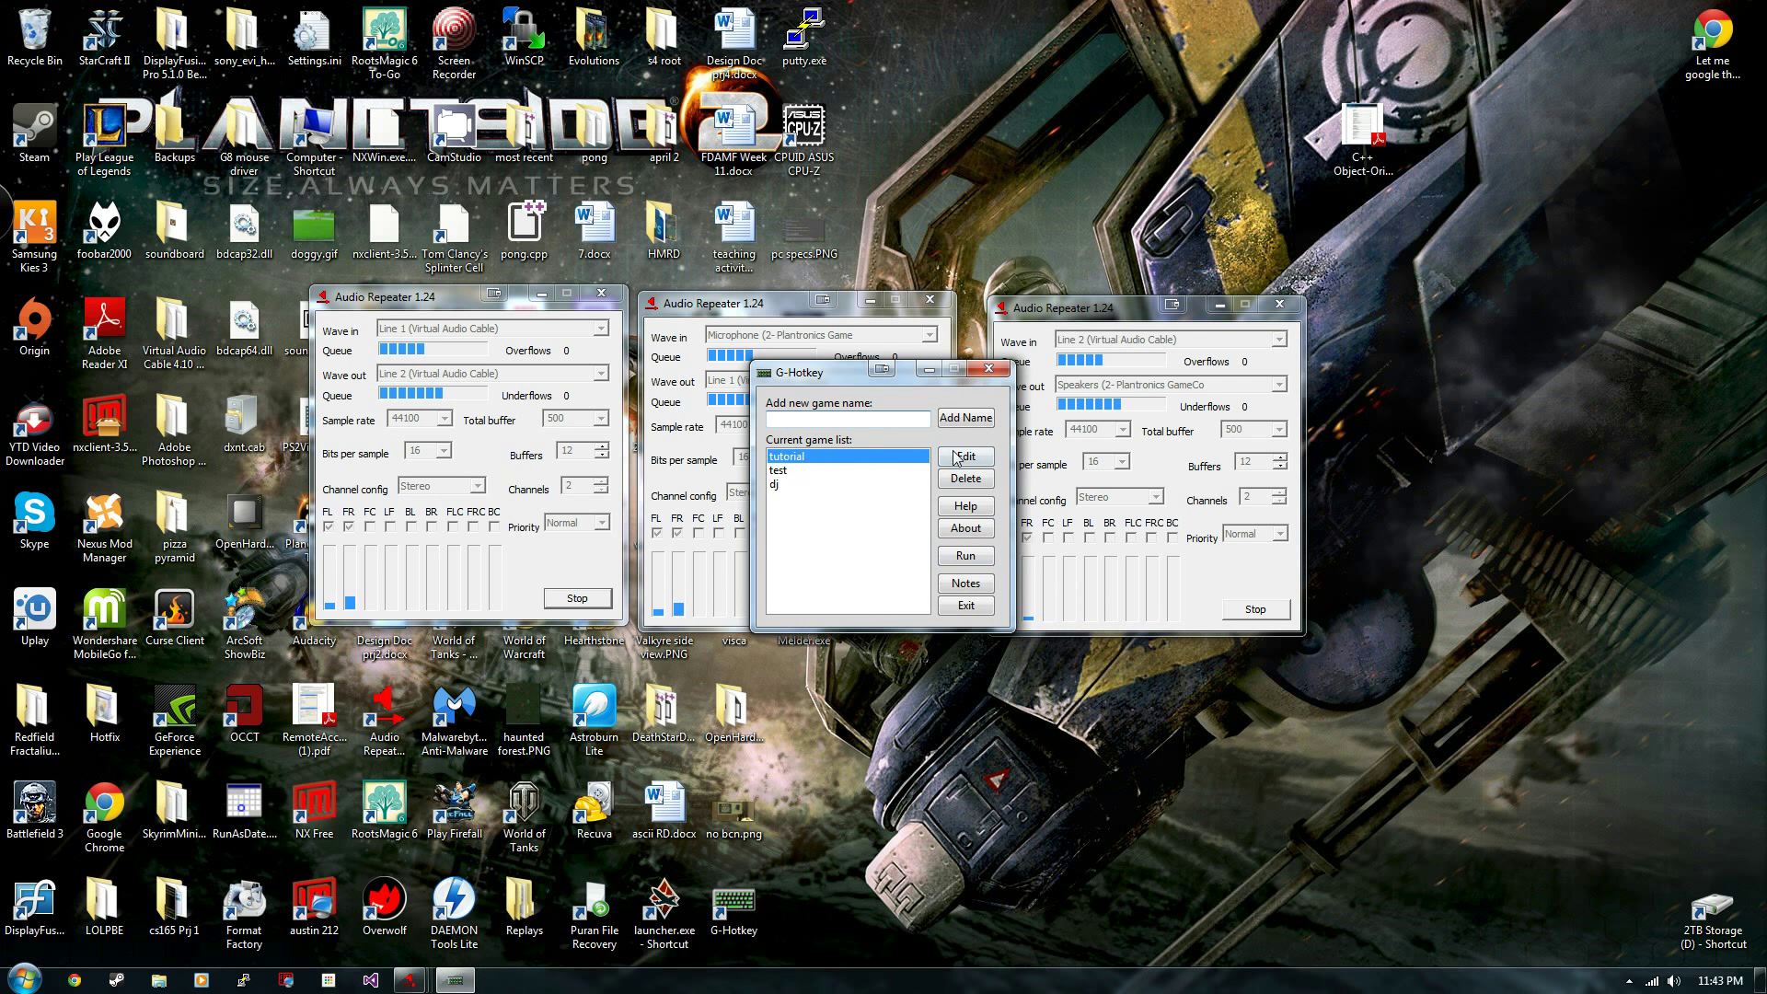
{"action": "left_click", "coordinate": [963, 556]}
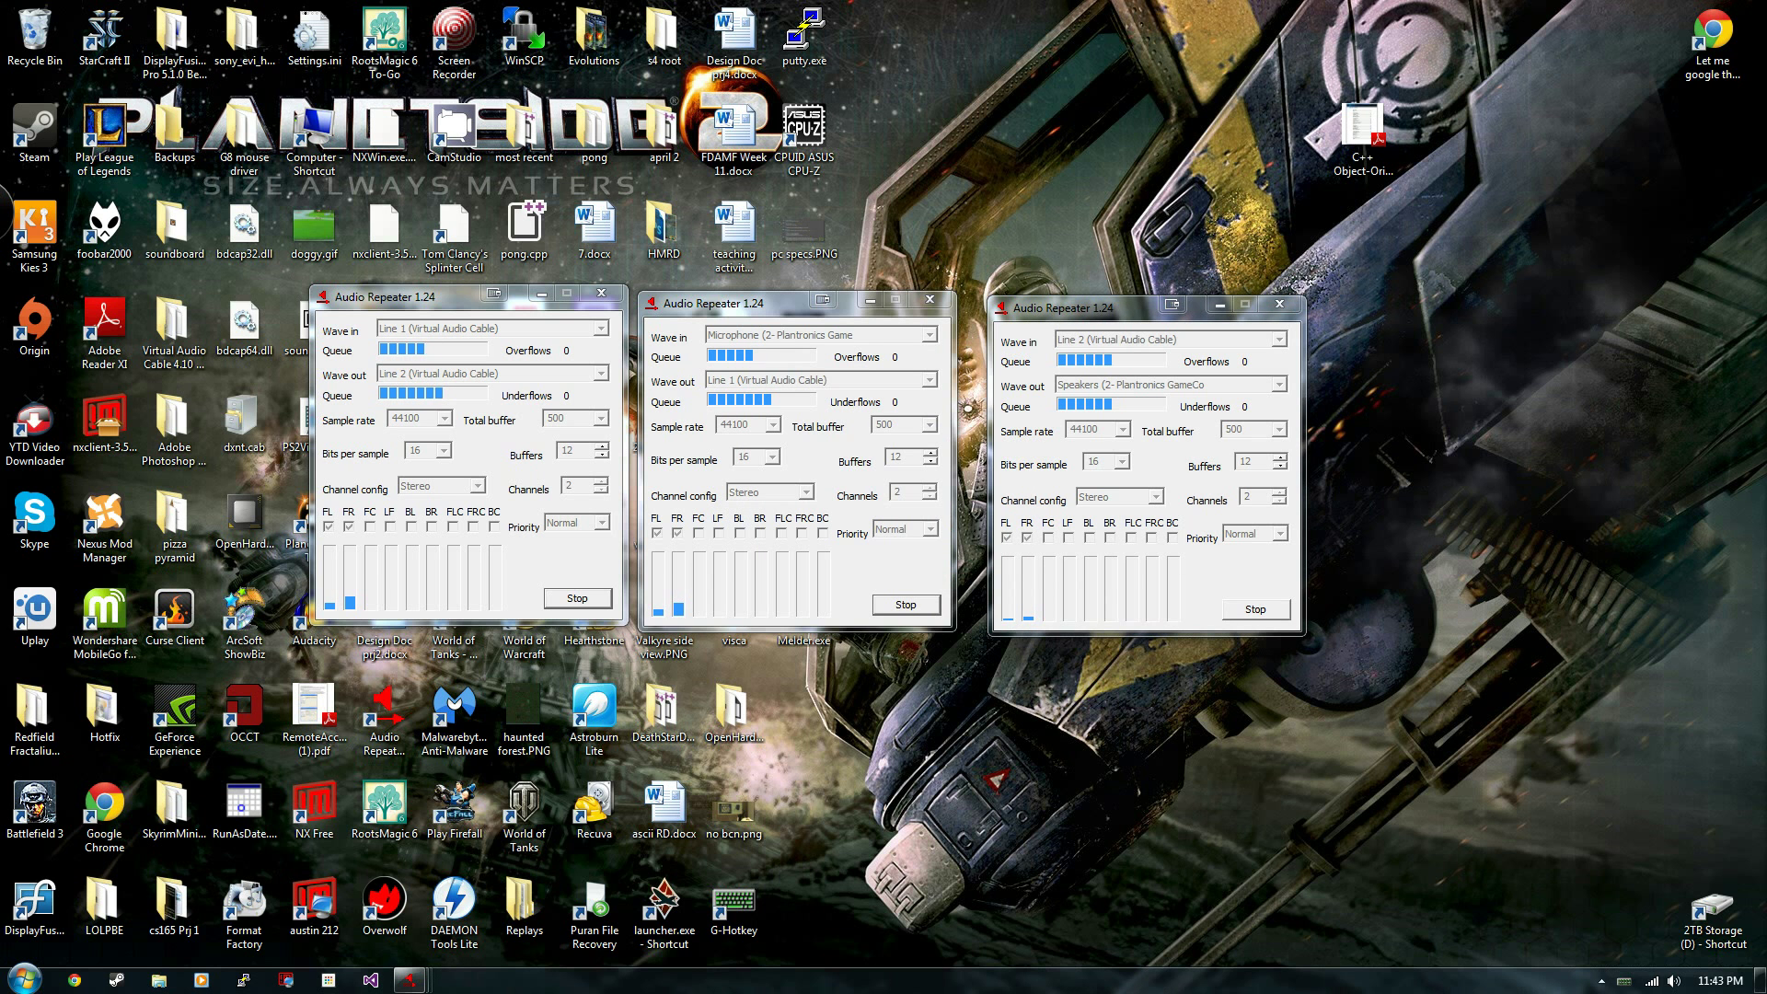
- Move, minimize, restore and finally close the Tulips.jpg Photo Viewer window
{"action": "left_click_drag", "start_coordinate": [1485, 307], "coordinate": [1021, 85]}
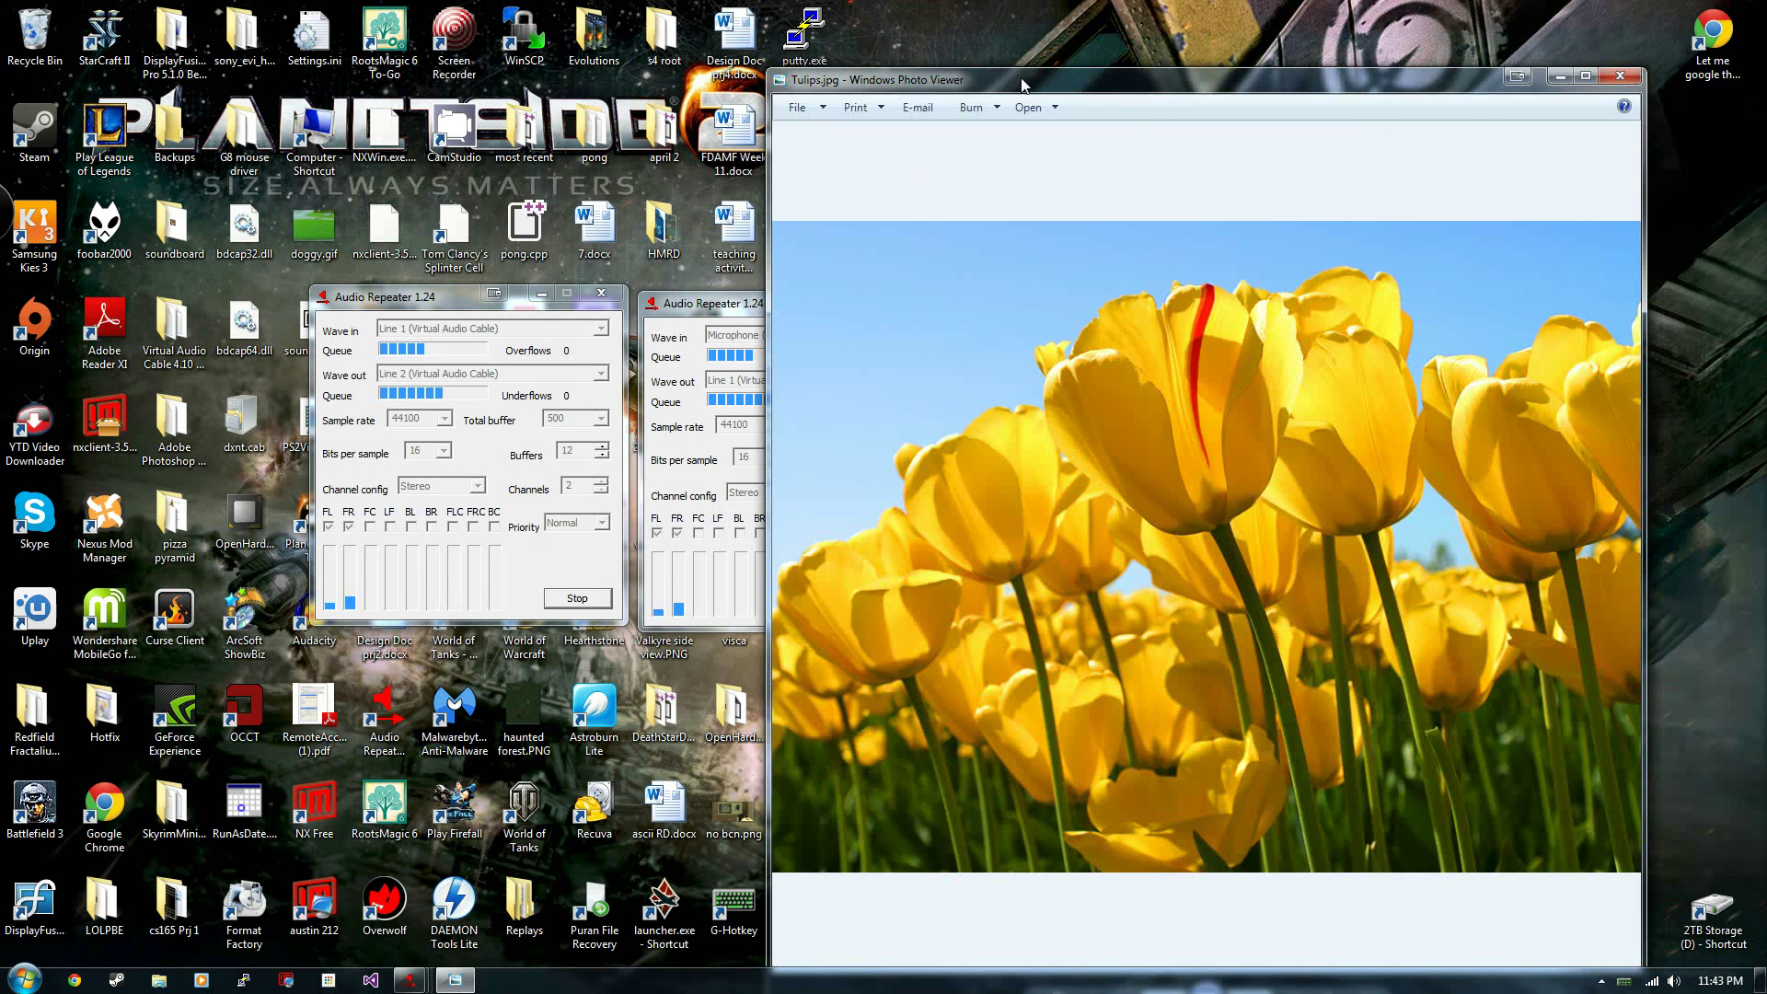
{"action": "left_click", "coordinate": [1560, 76]}
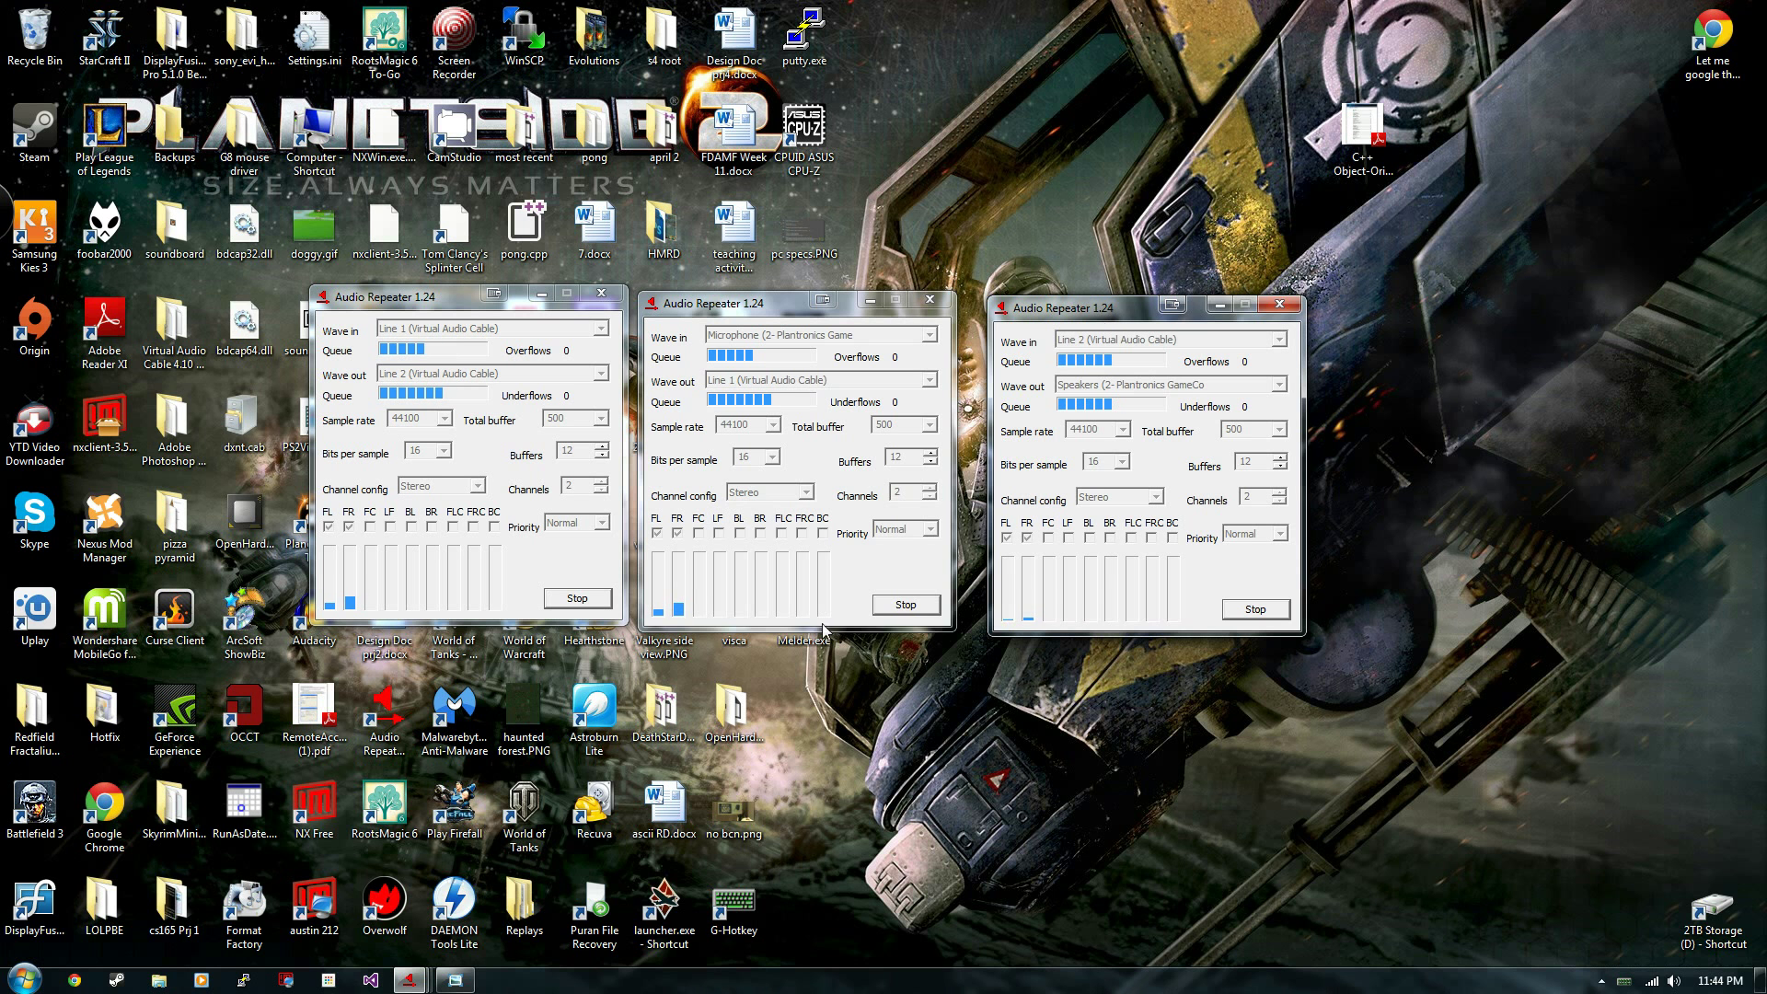
{"action": "left_click", "coordinate": [454, 980]}
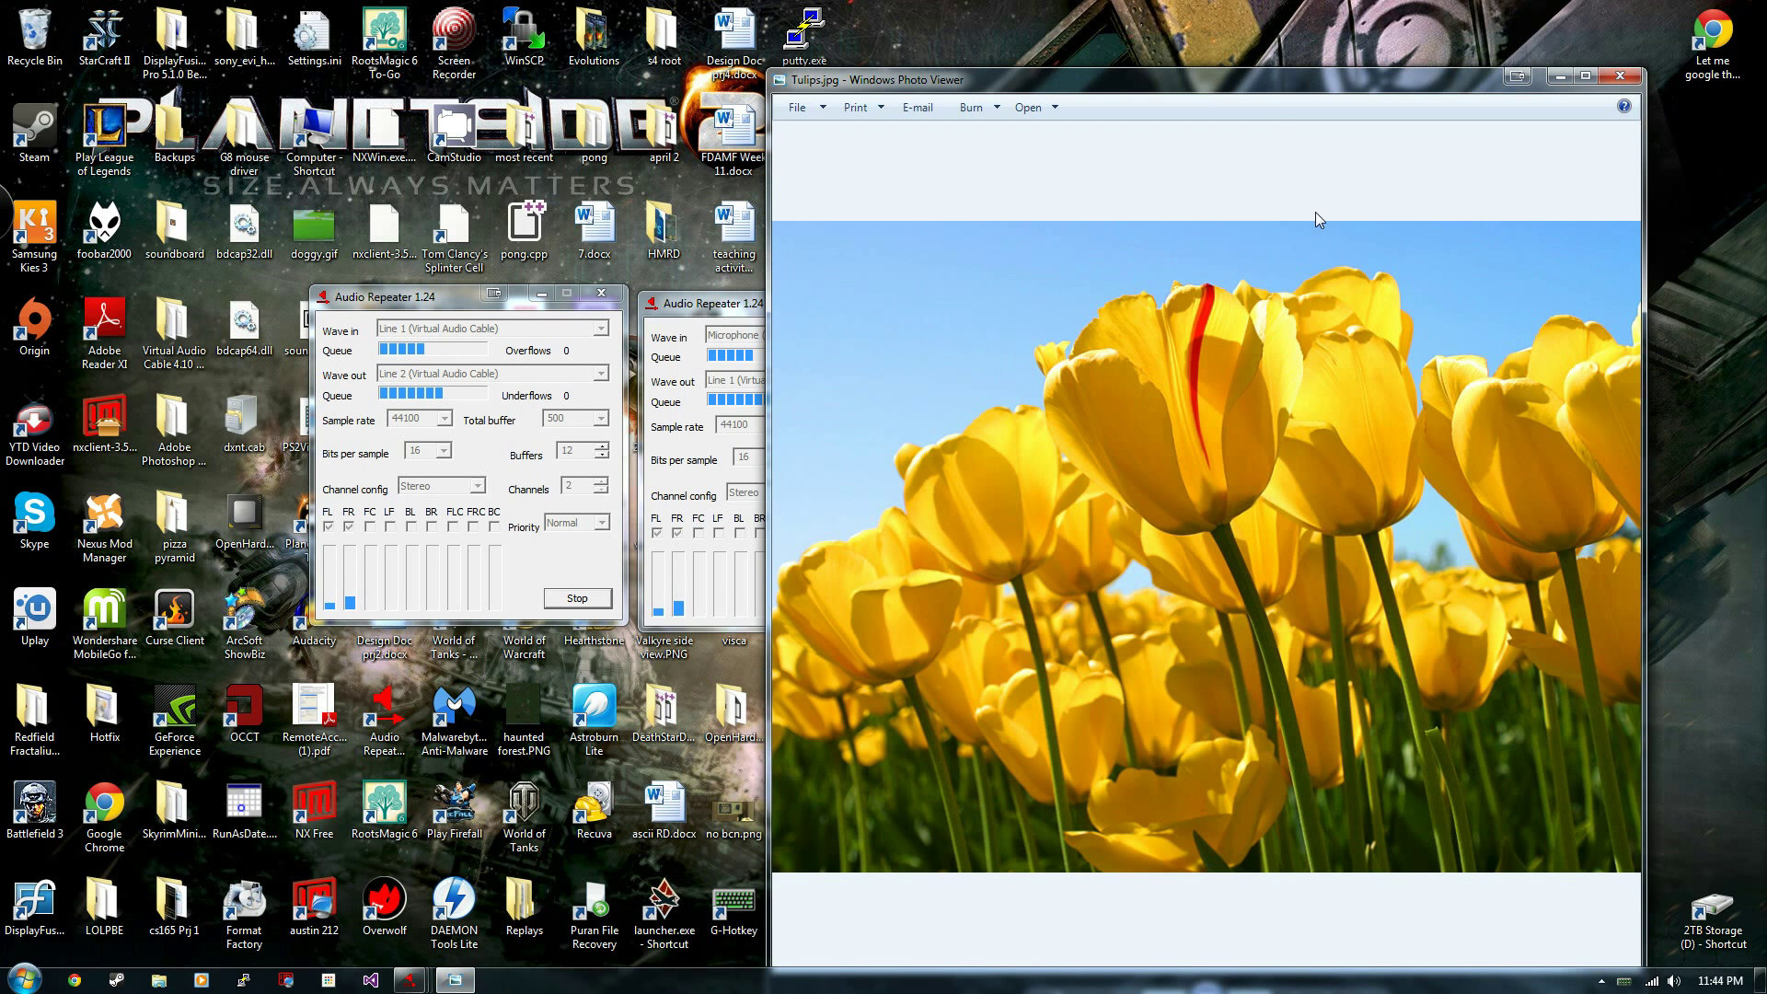
{"action": "left_click_drag", "start_coordinate": [1250, 95], "coordinate": [1141, 41]}
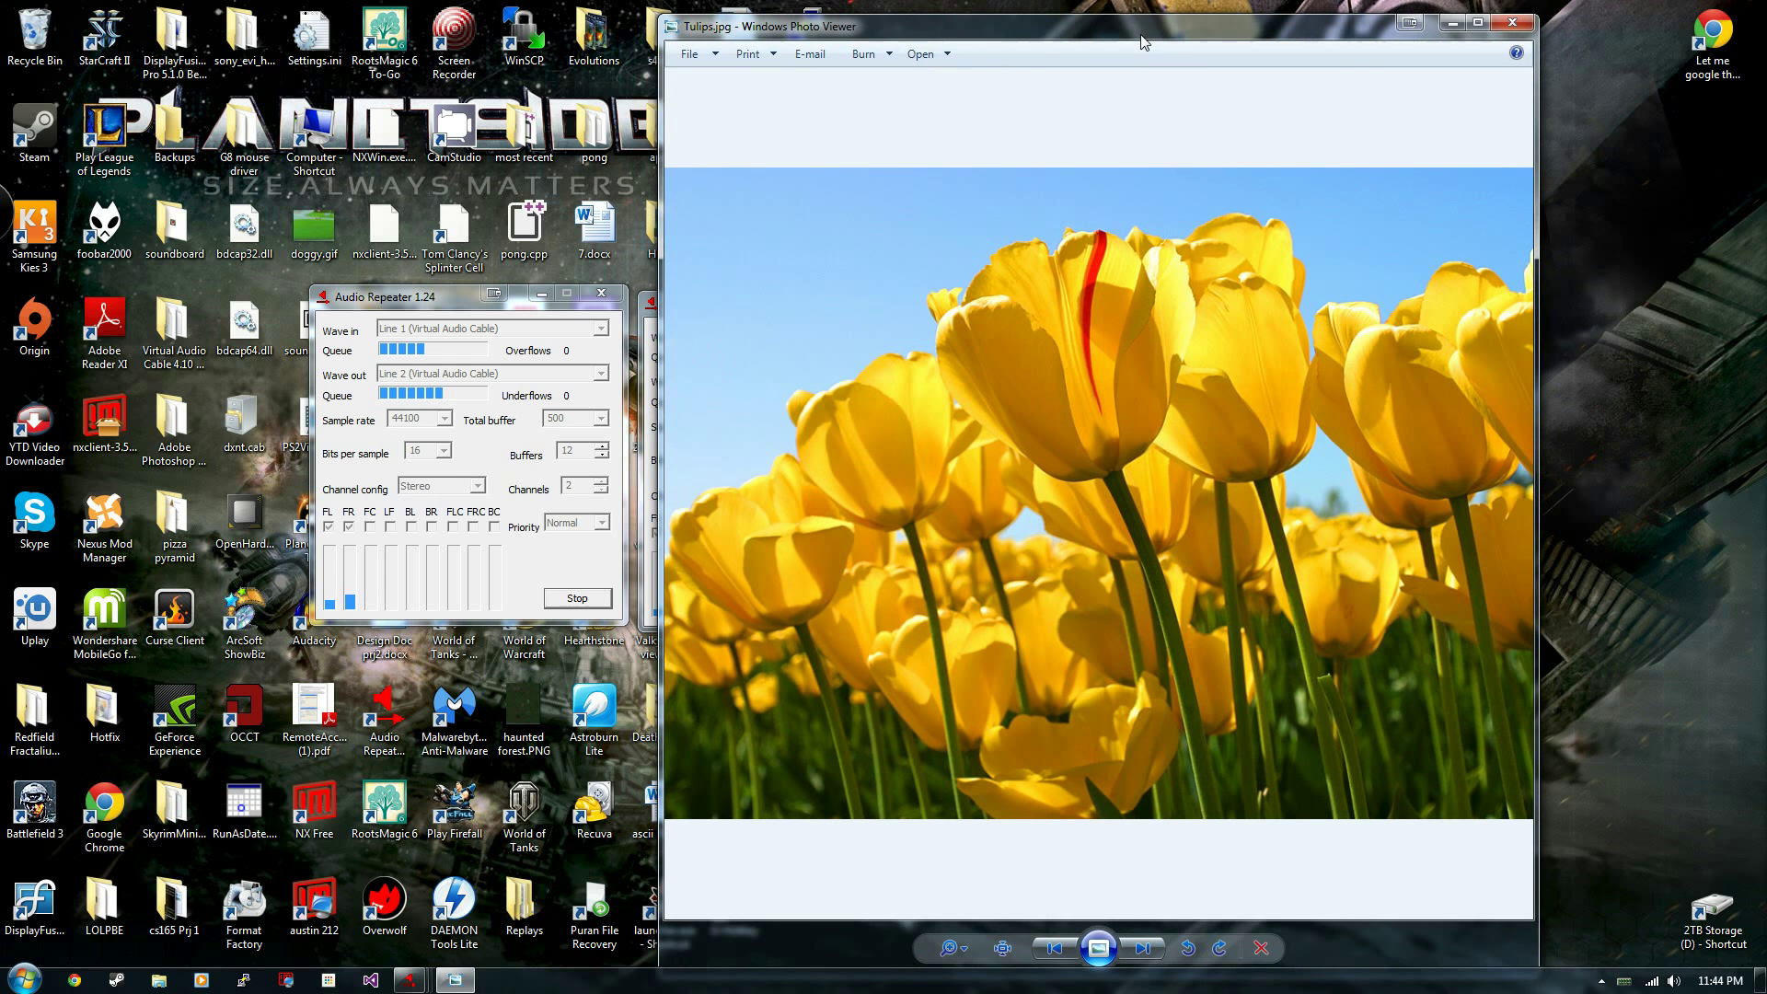
{"action": "left_click", "coordinate": [1512, 22]}
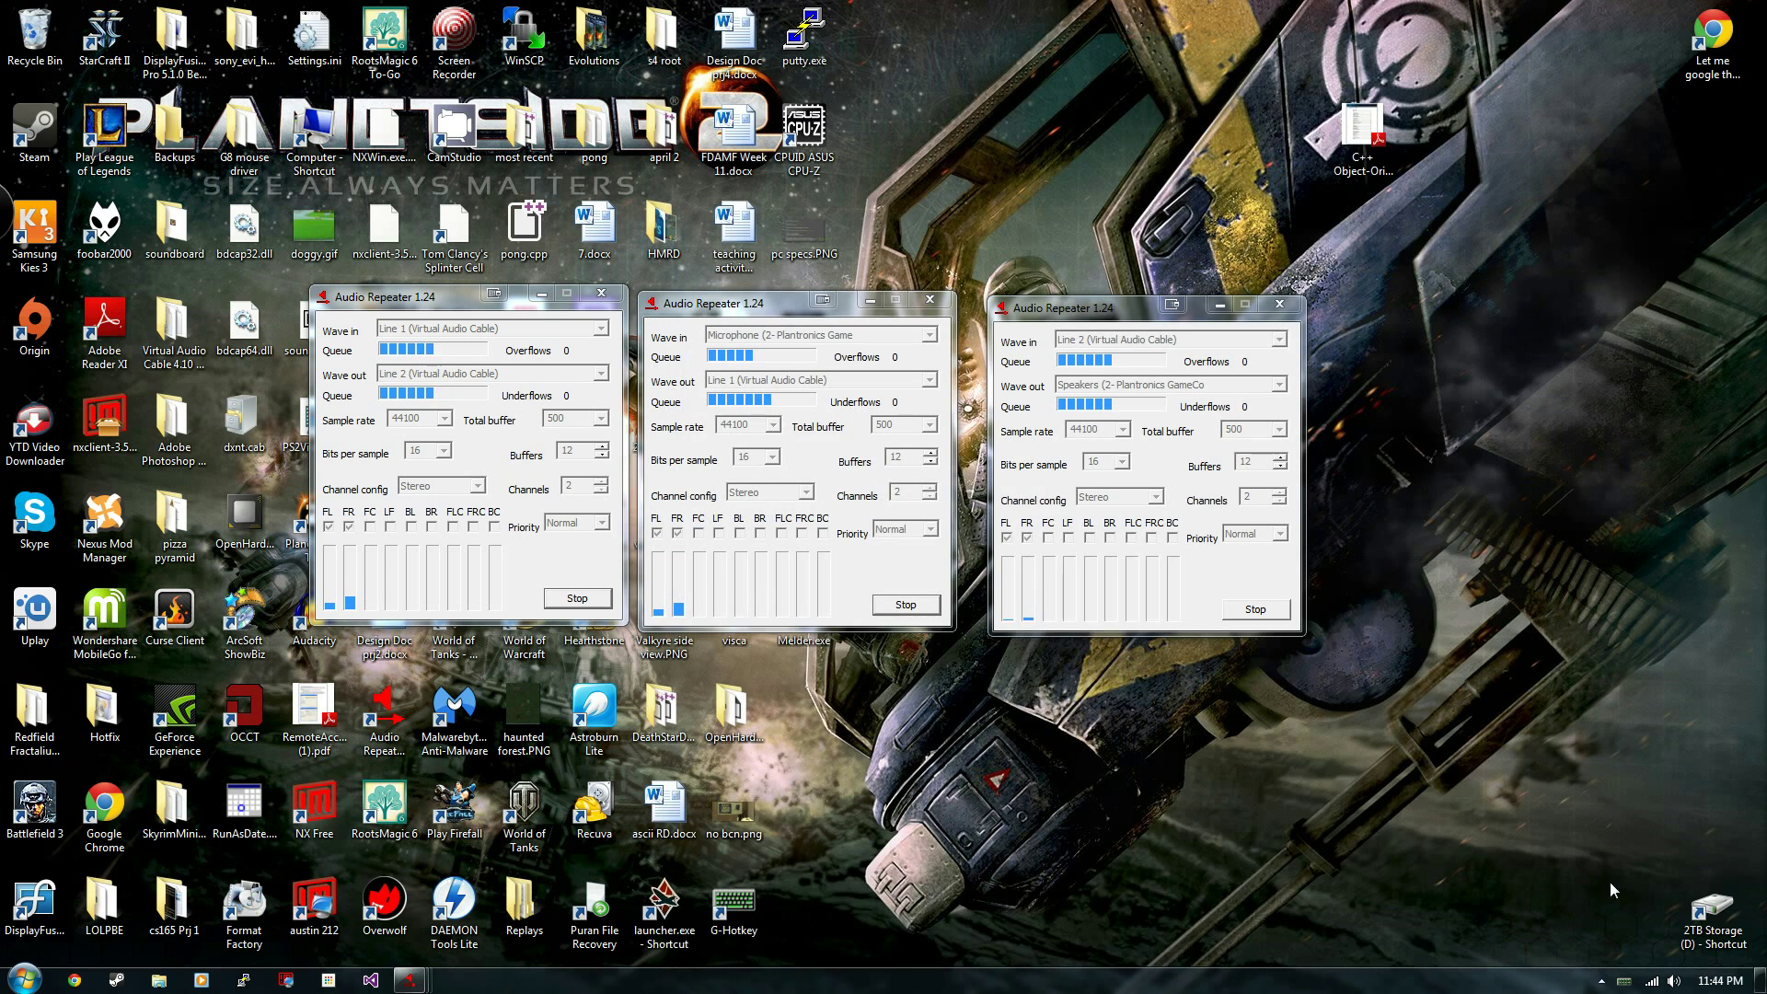
- Exit the running G-Hotkey profile with Scroll Lock and Pause, confirm, and move the game list aside
{"action": "left_click", "coordinate": [1602, 981]}
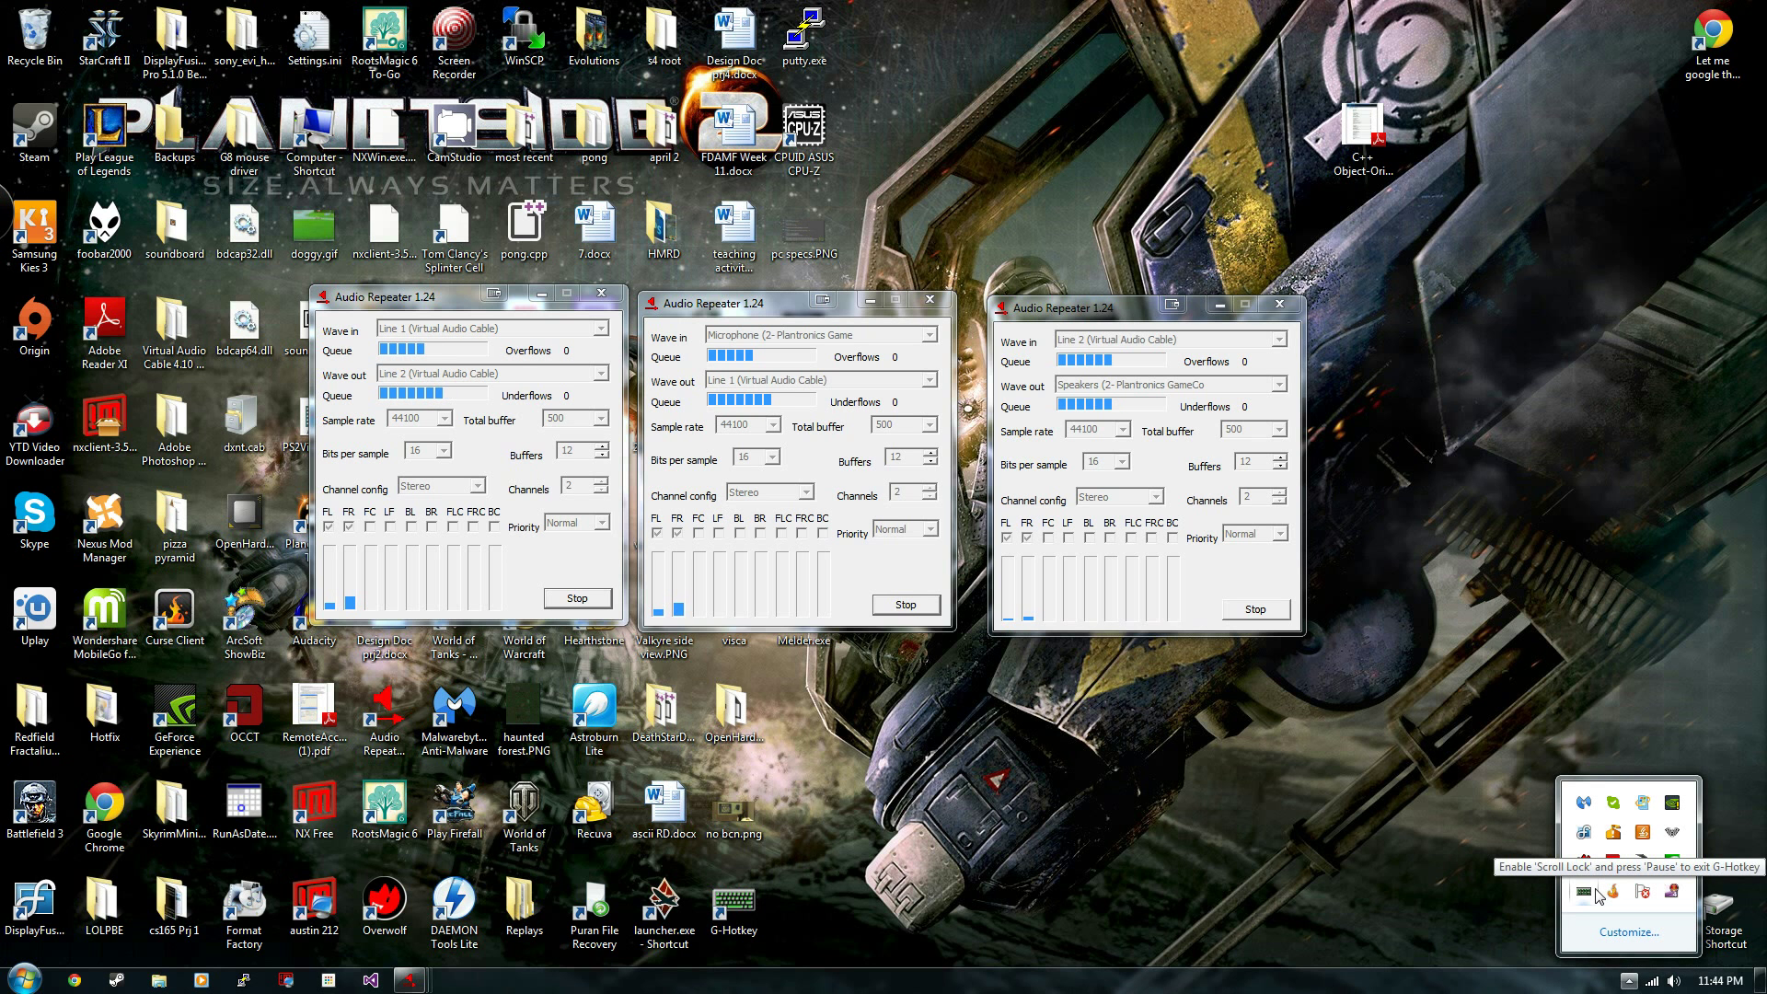
{"action": "key", "text": "Scroll_Lock"}
{"action": "key", "text": "Pause"}
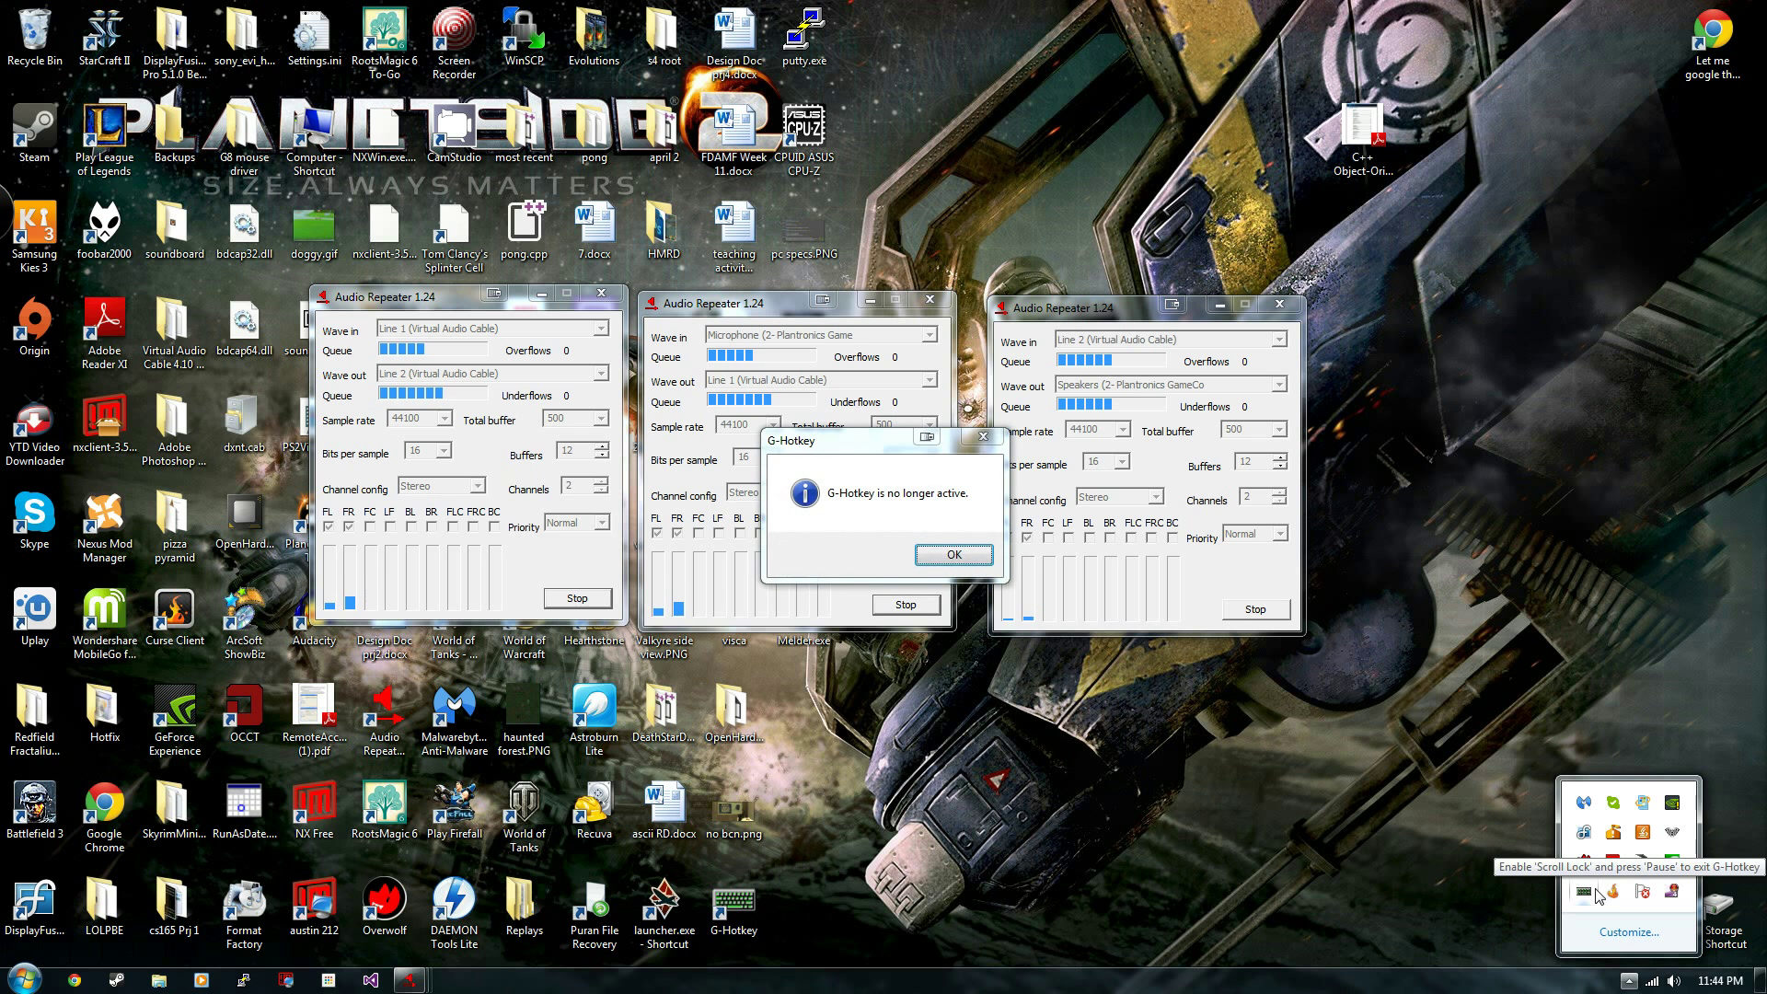
{"action": "left_click", "coordinate": [964, 557]}
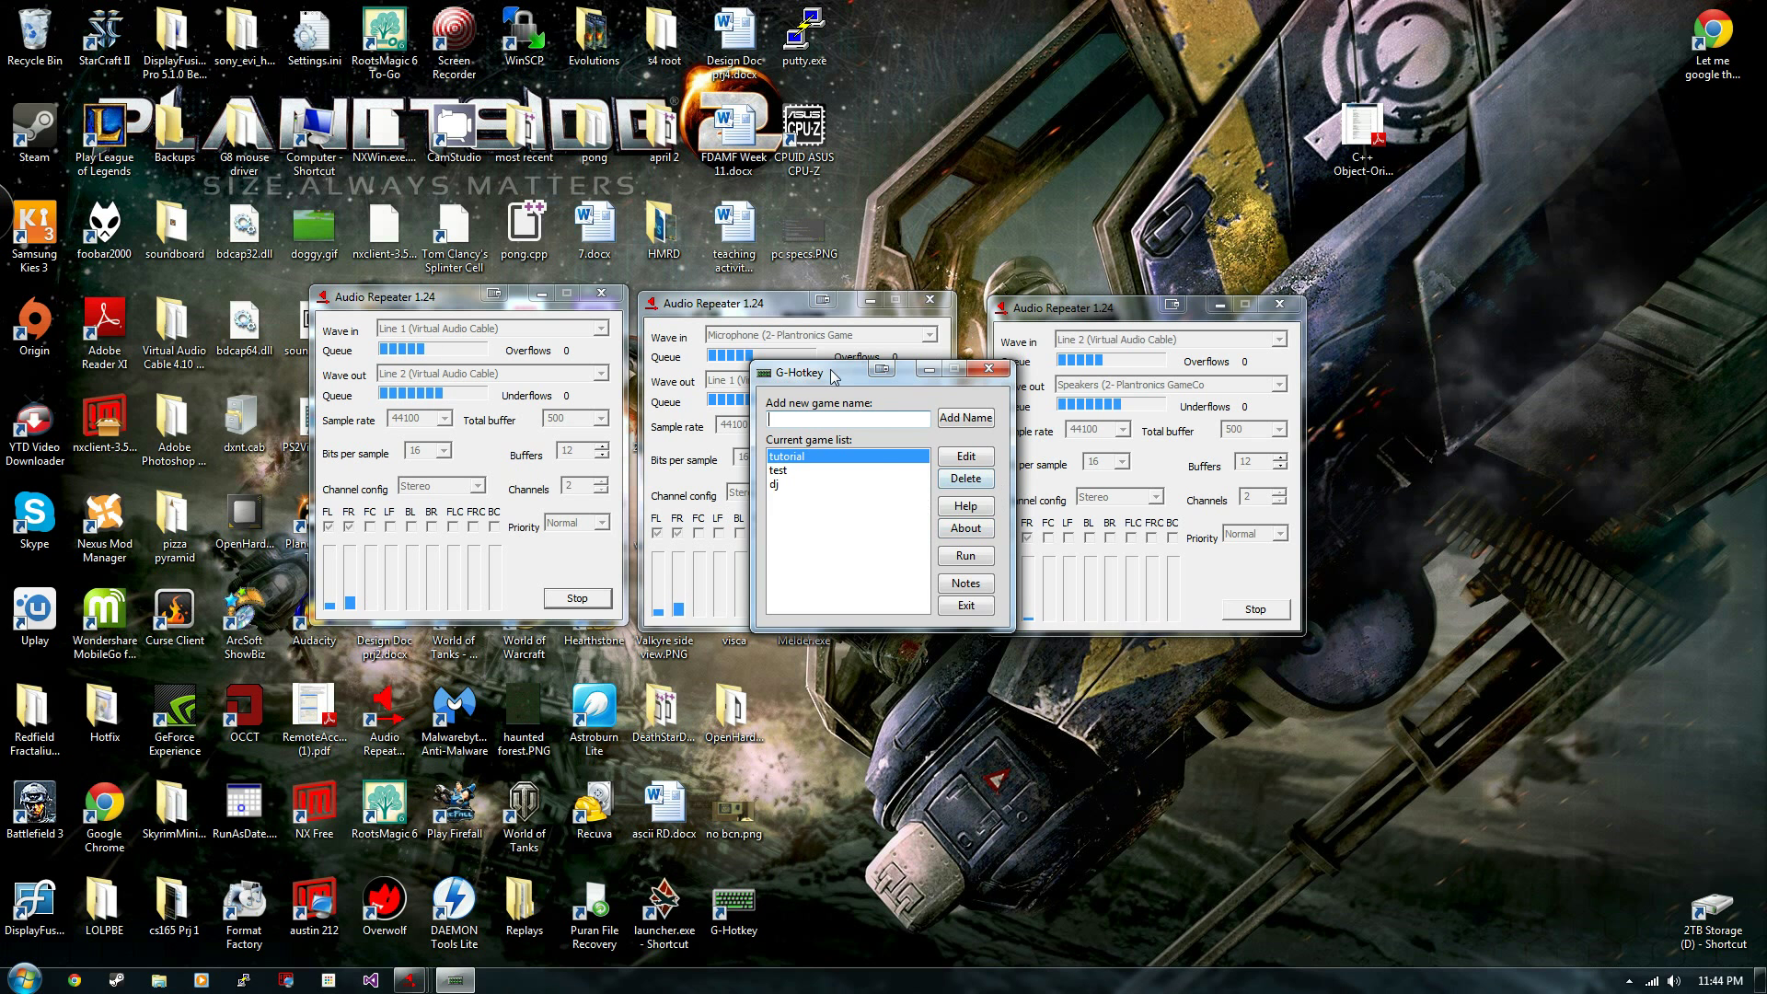
{"action": "left_click_drag", "start_coordinate": [833, 372], "coordinate": [1452, 332]}
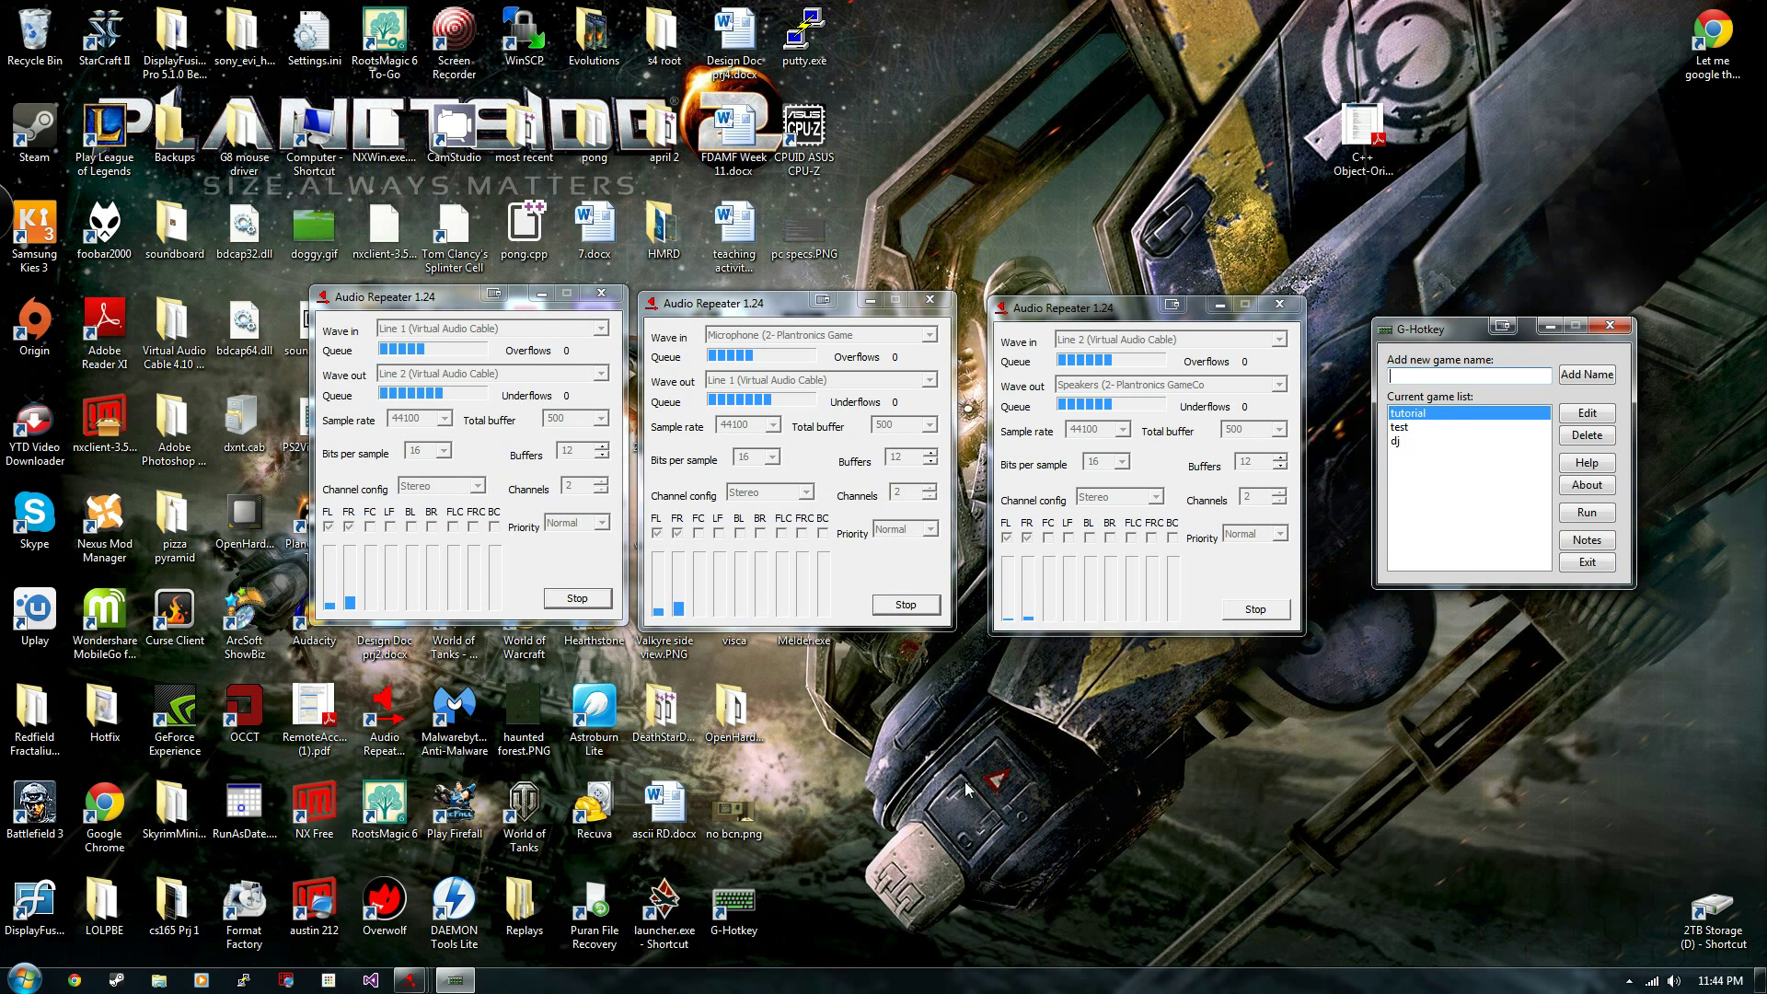
- Confirm Line 2 is the default playback device in Windows Sound settings, then bring up Start
{"action": "right_click", "coordinate": [1678, 986]}
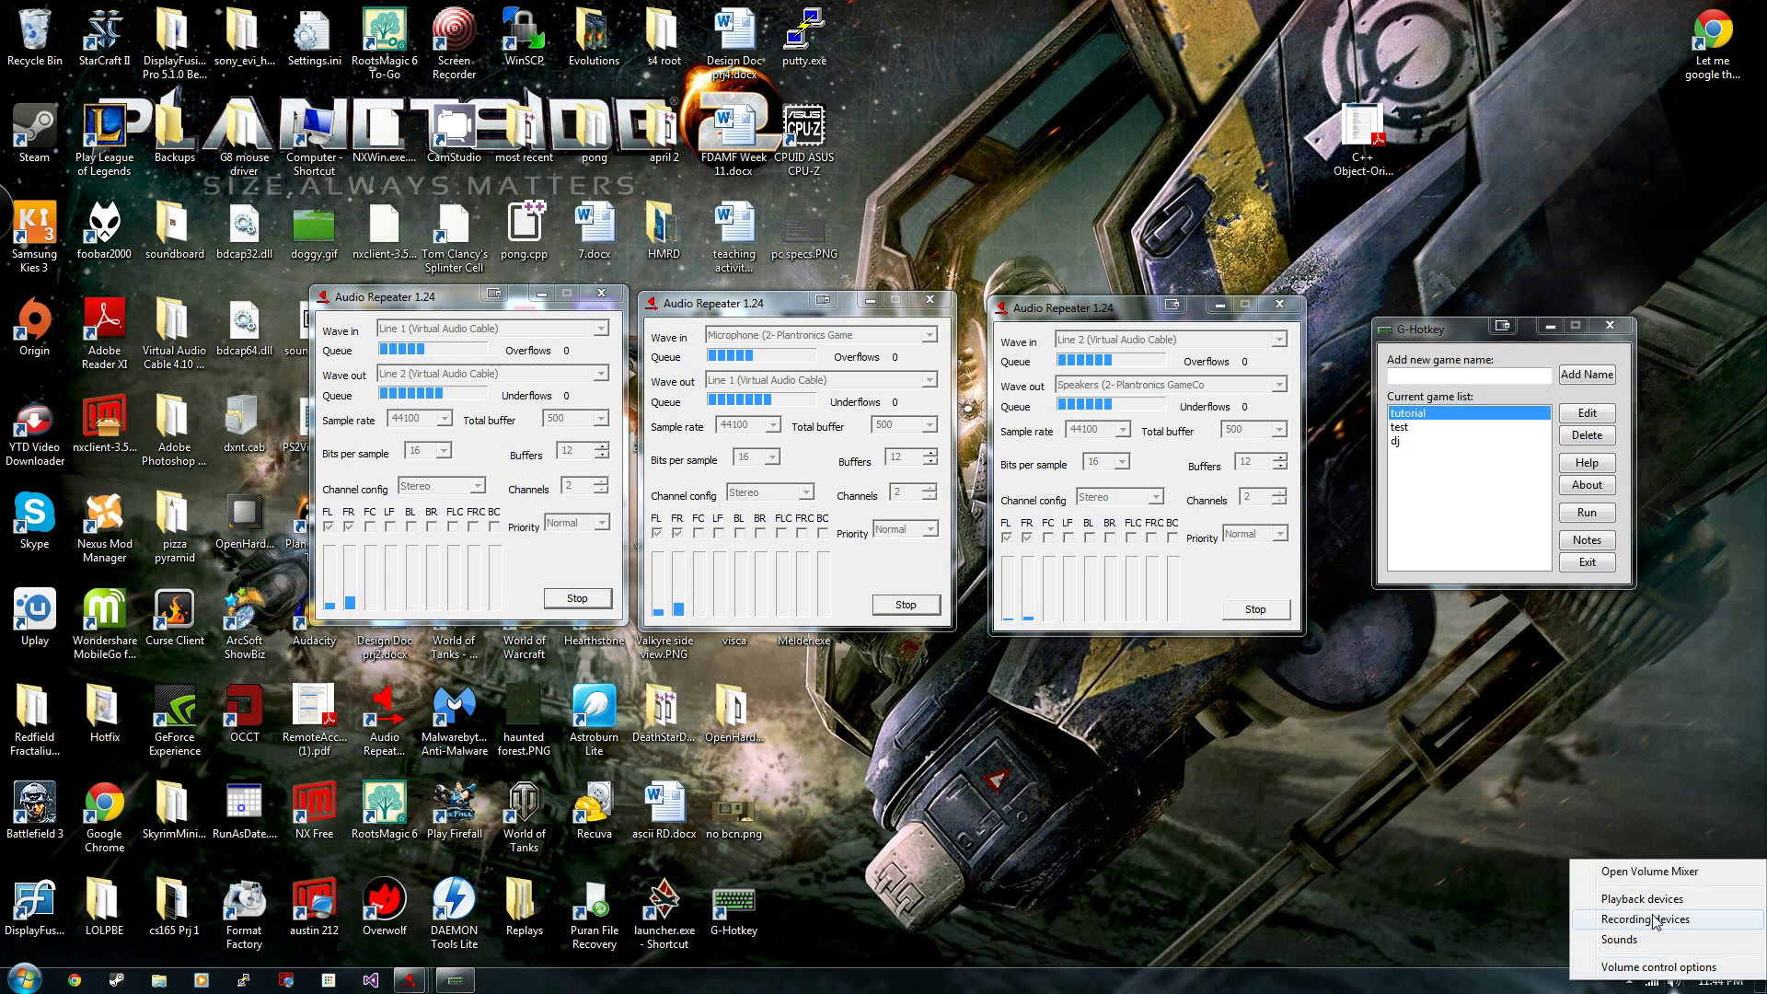
{"action": "left_click", "coordinate": [1647, 903]}
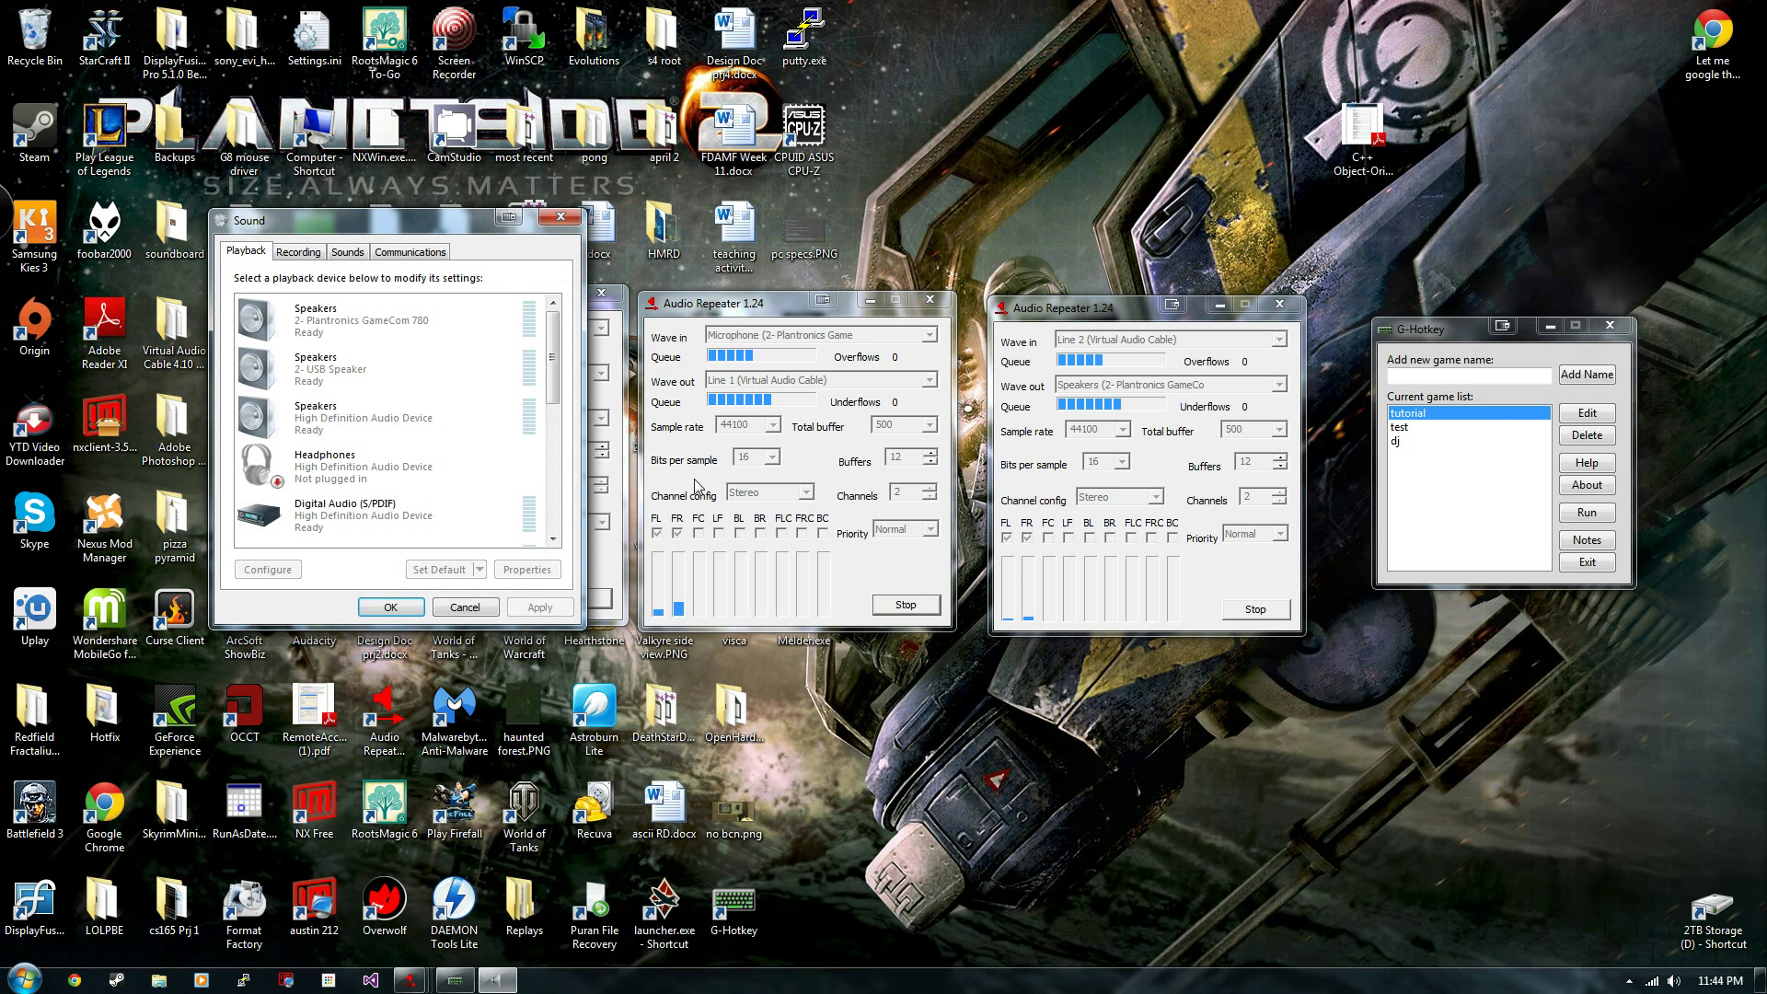
{"action": "scroll", "coordinate": [396, 414], "scroll_direction": "down", "scroll_amount": 5}
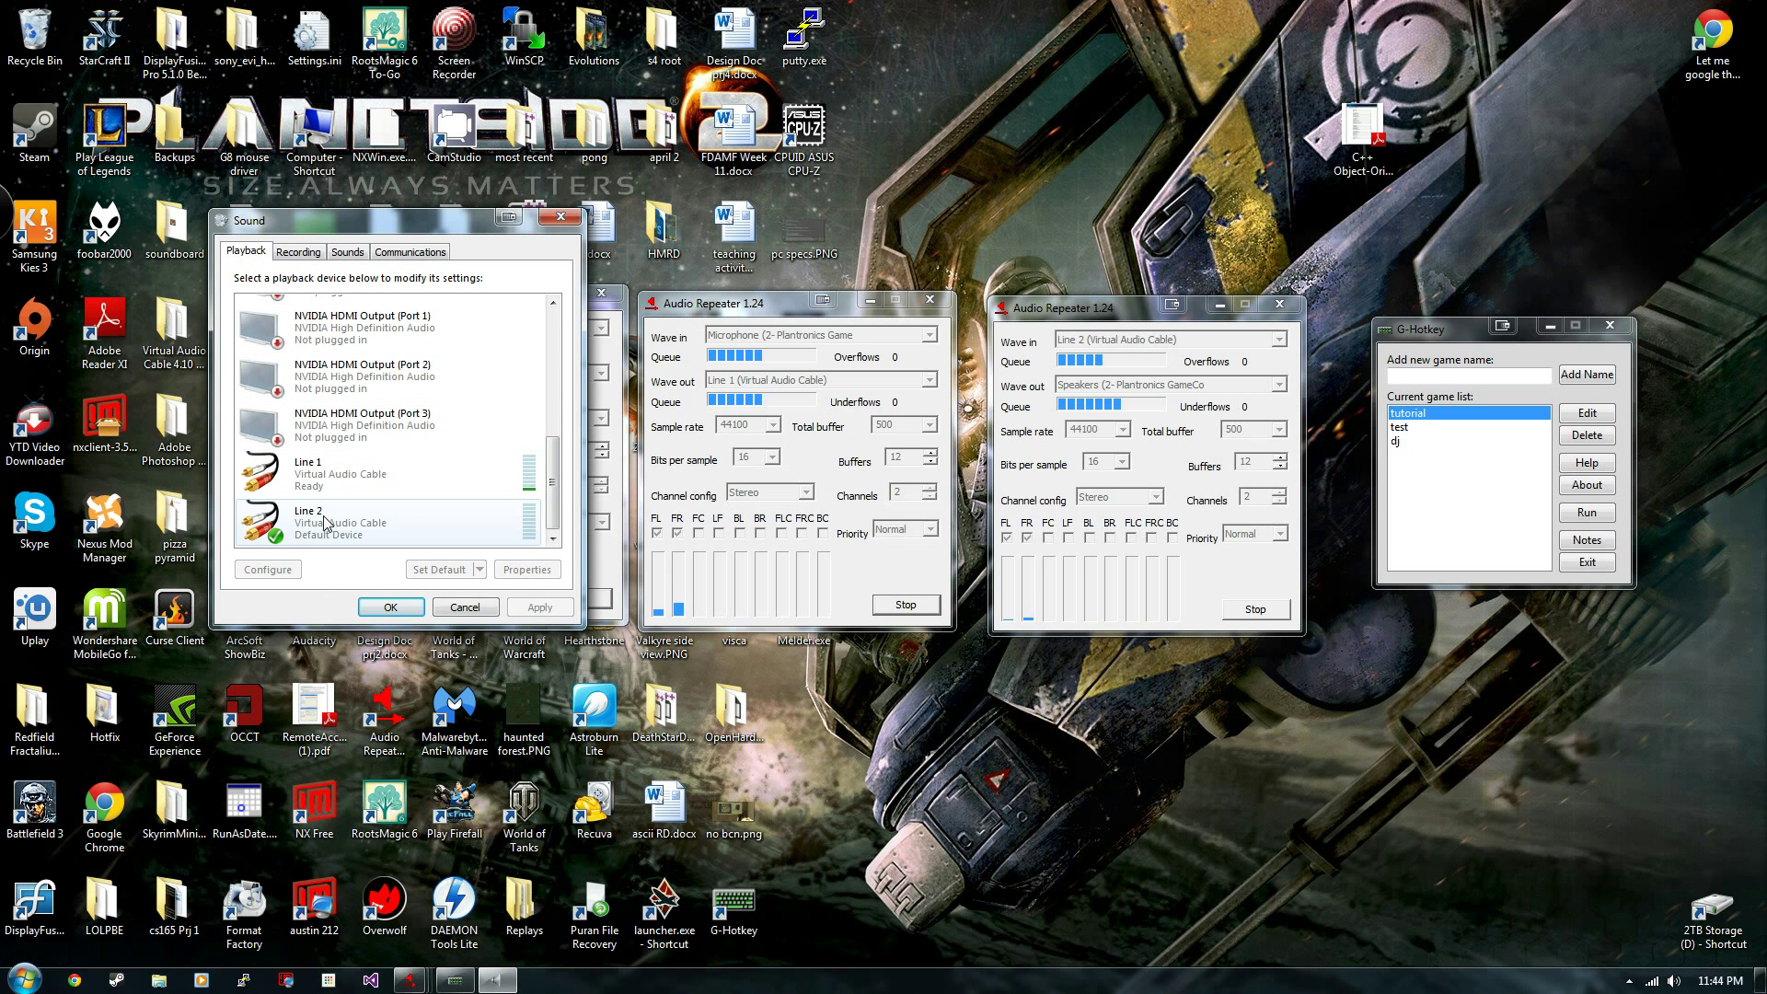
{"action": "left_click", "coordinate": [560, 216]}
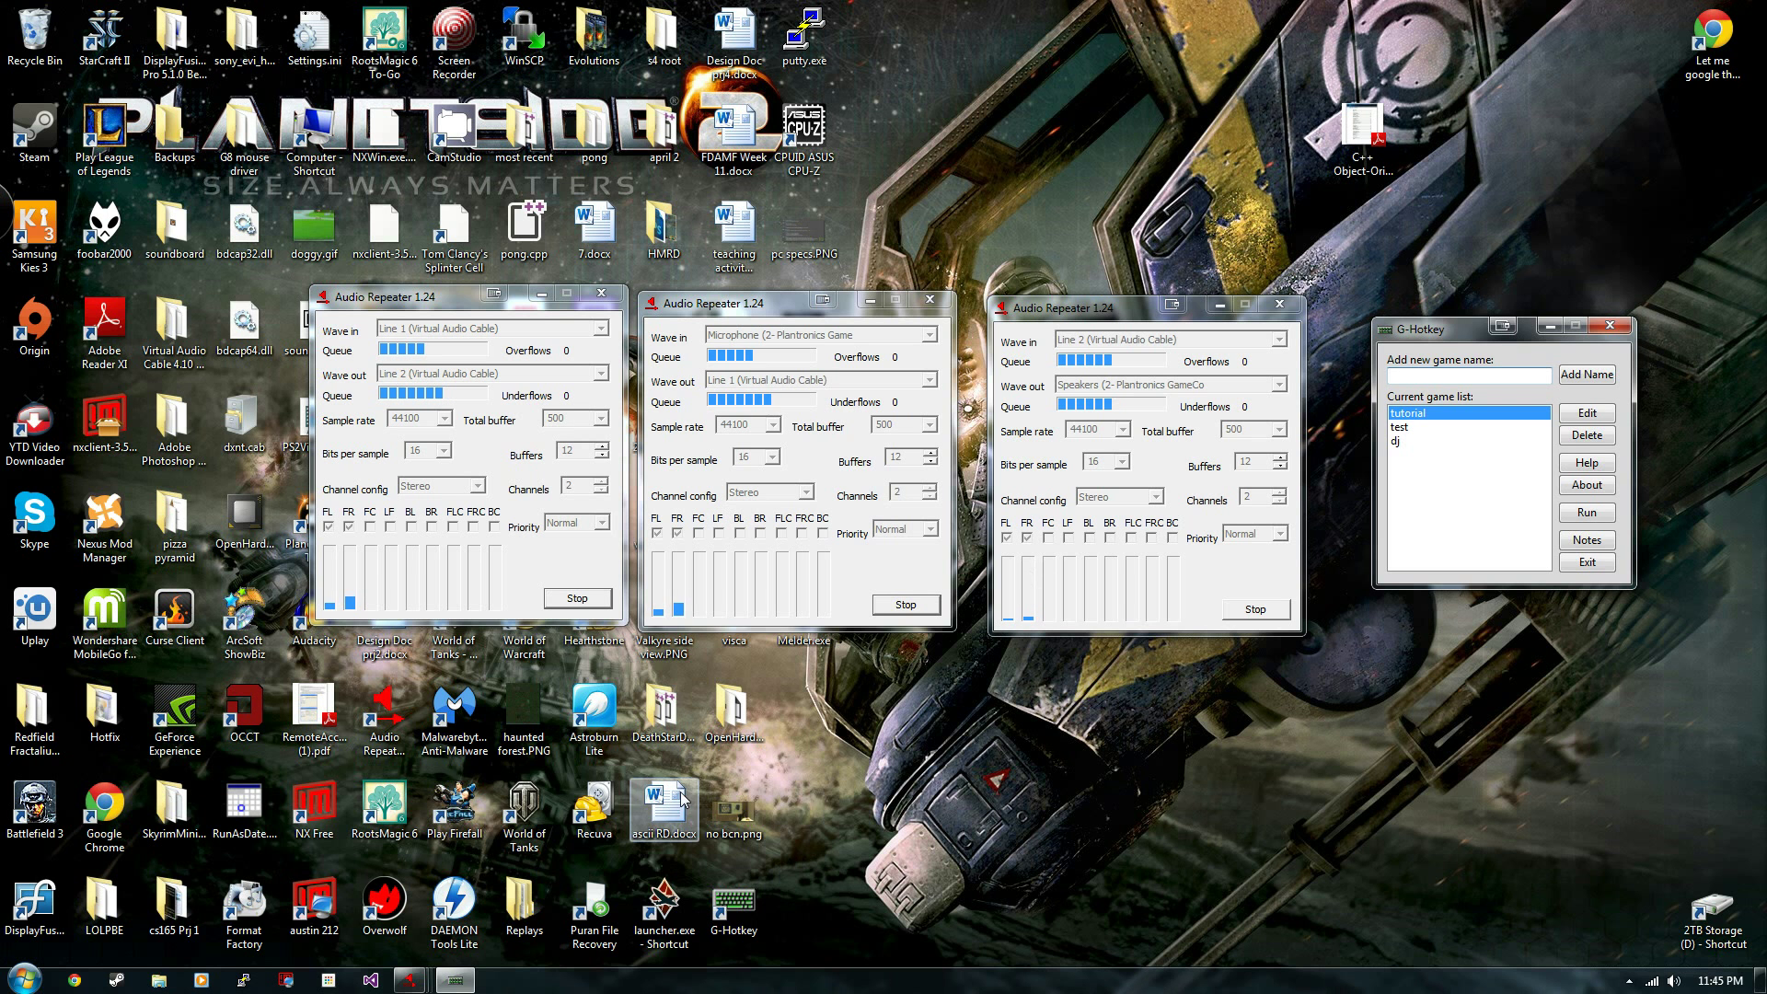
{"action": "left_click", "coordinate": [25, 978]}
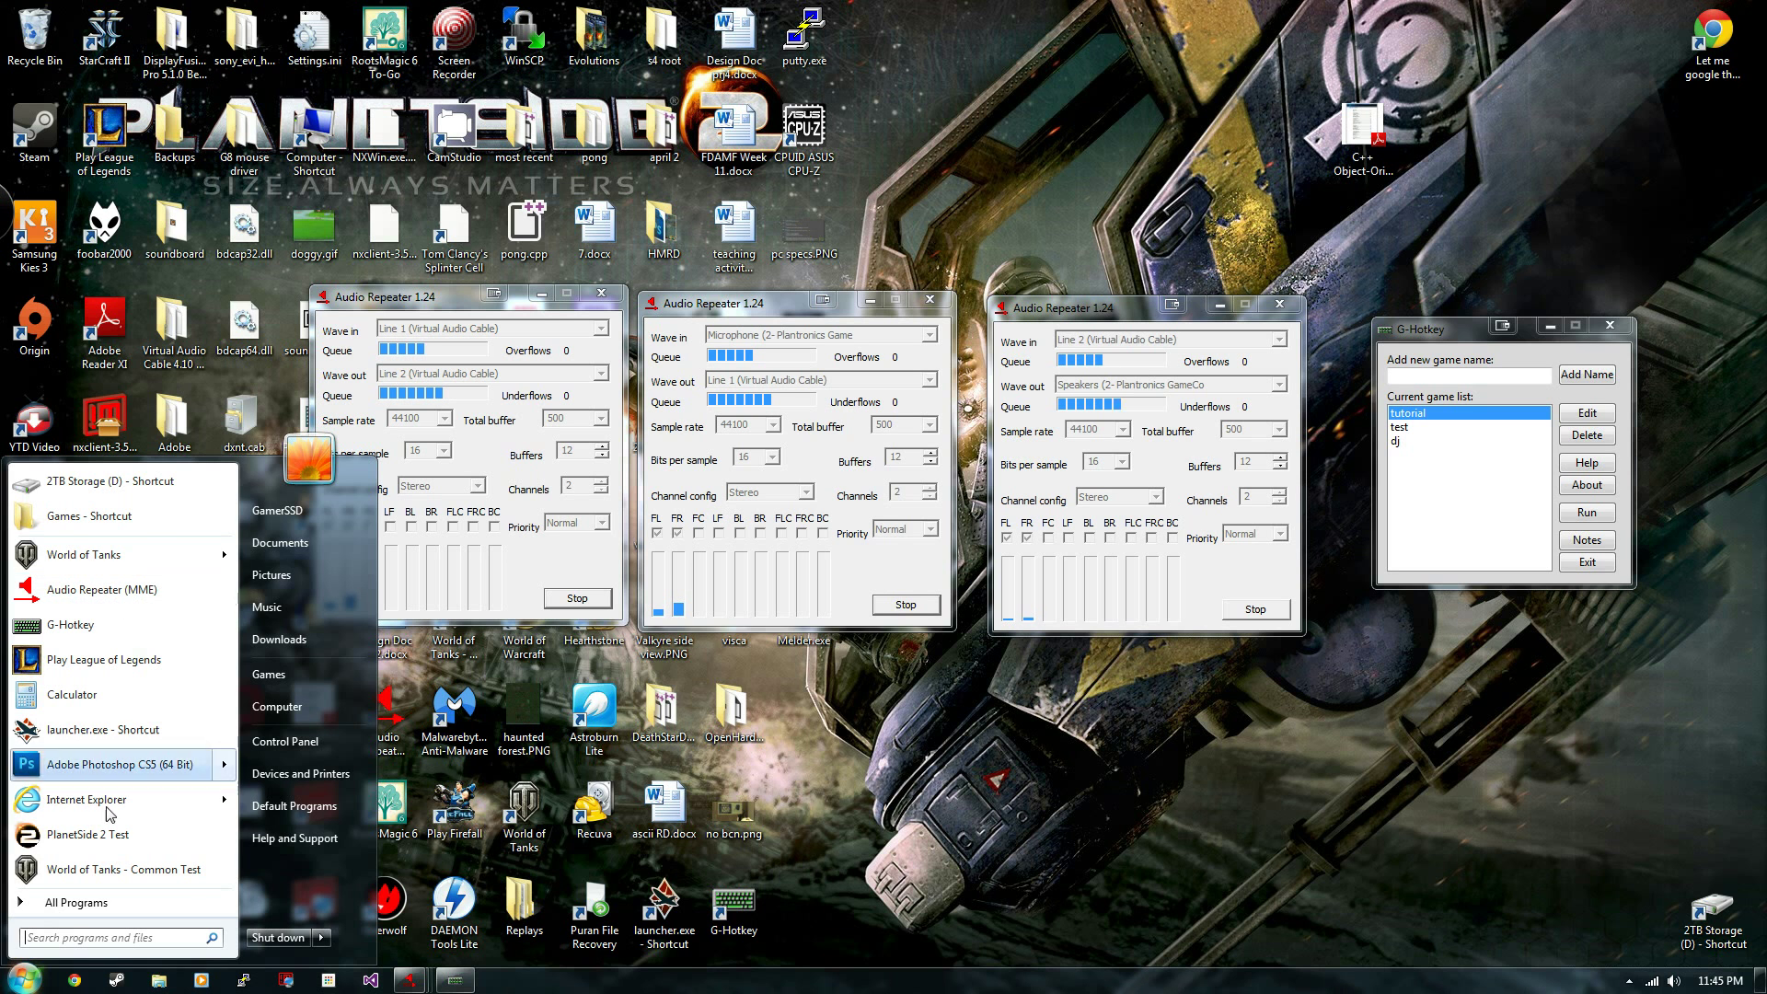
- Run the Virtual Audio Cable Control Panel as administrator, adjust the Cables count, and close it
{"action": "left_click", "coordinate": [76, 902]}
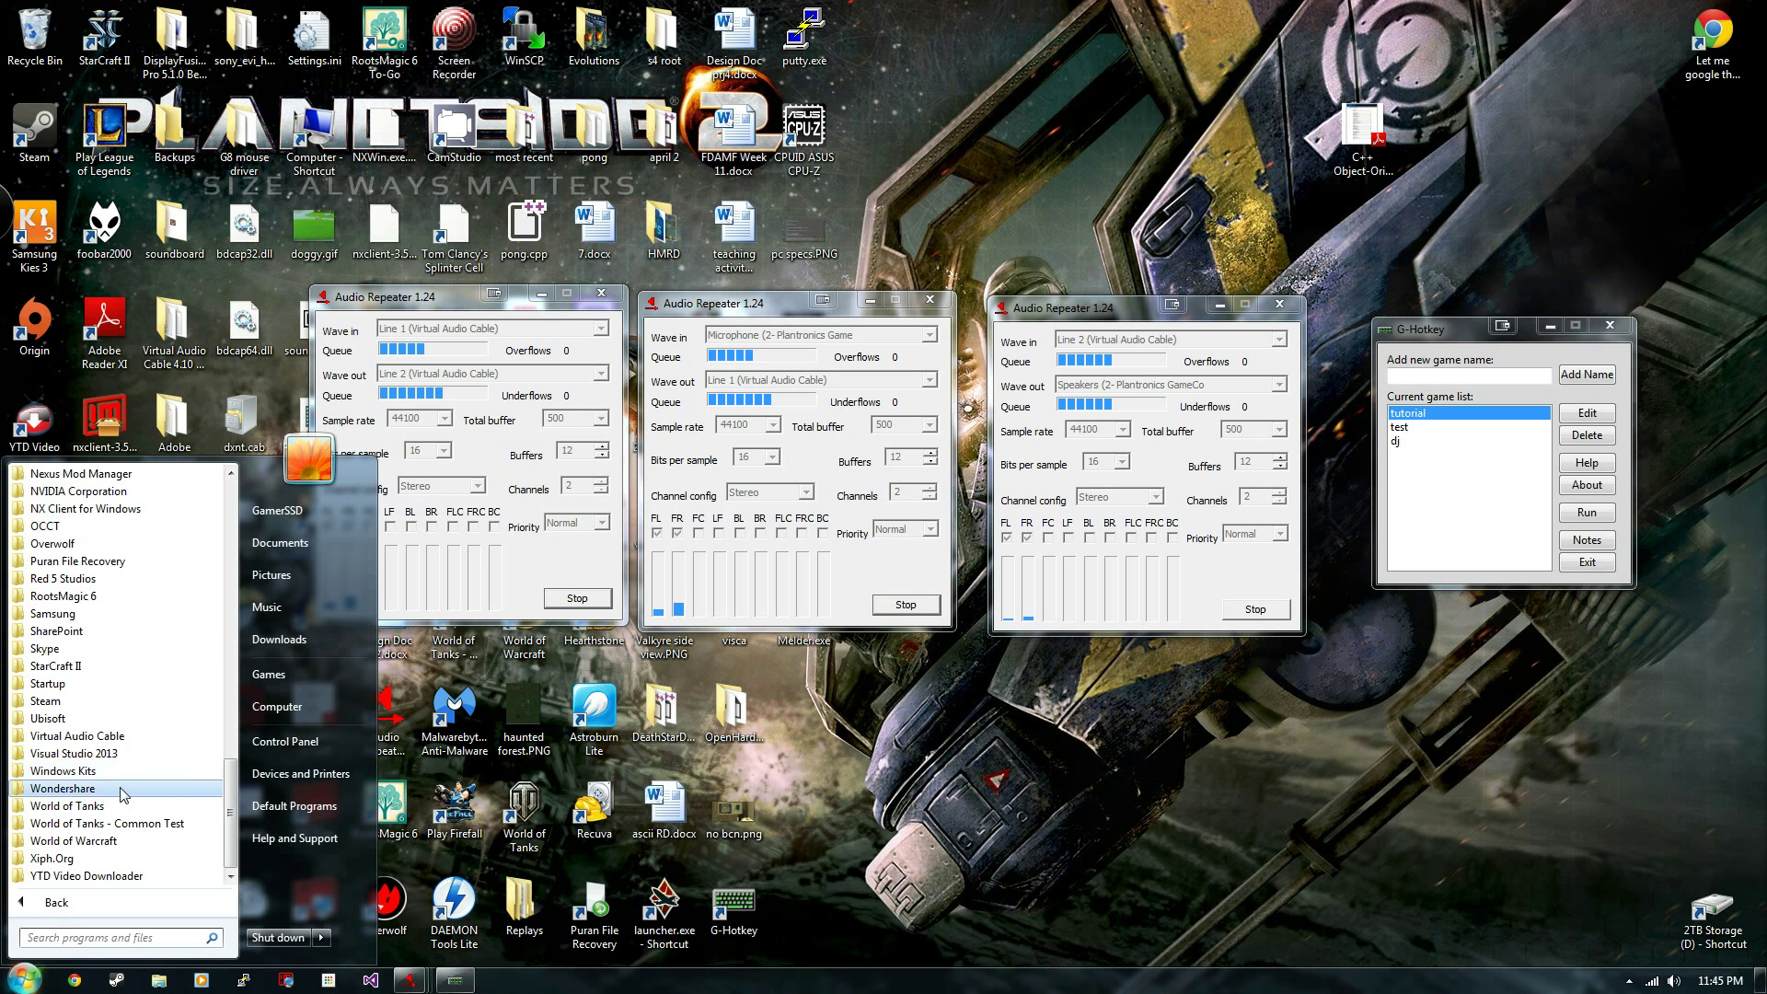
{"action": "left_click", "coordinate": [77, 736]}
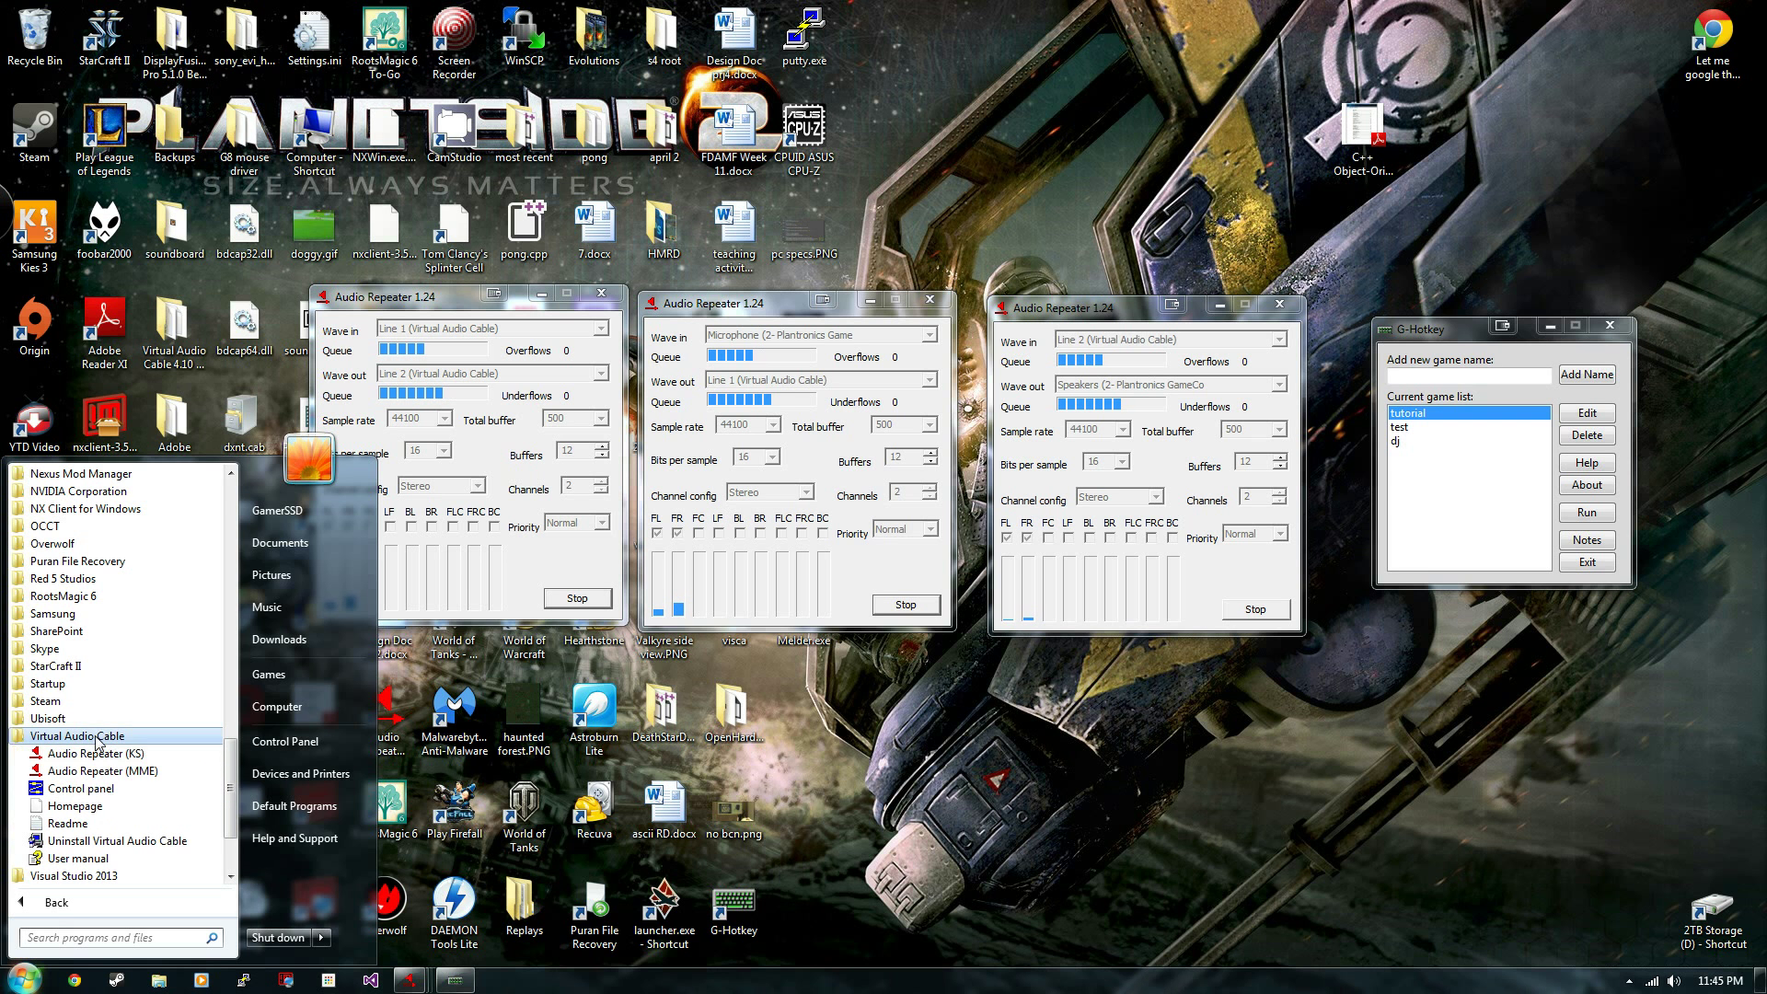
{"action": "right_click", "coordinate": [81, 788]}
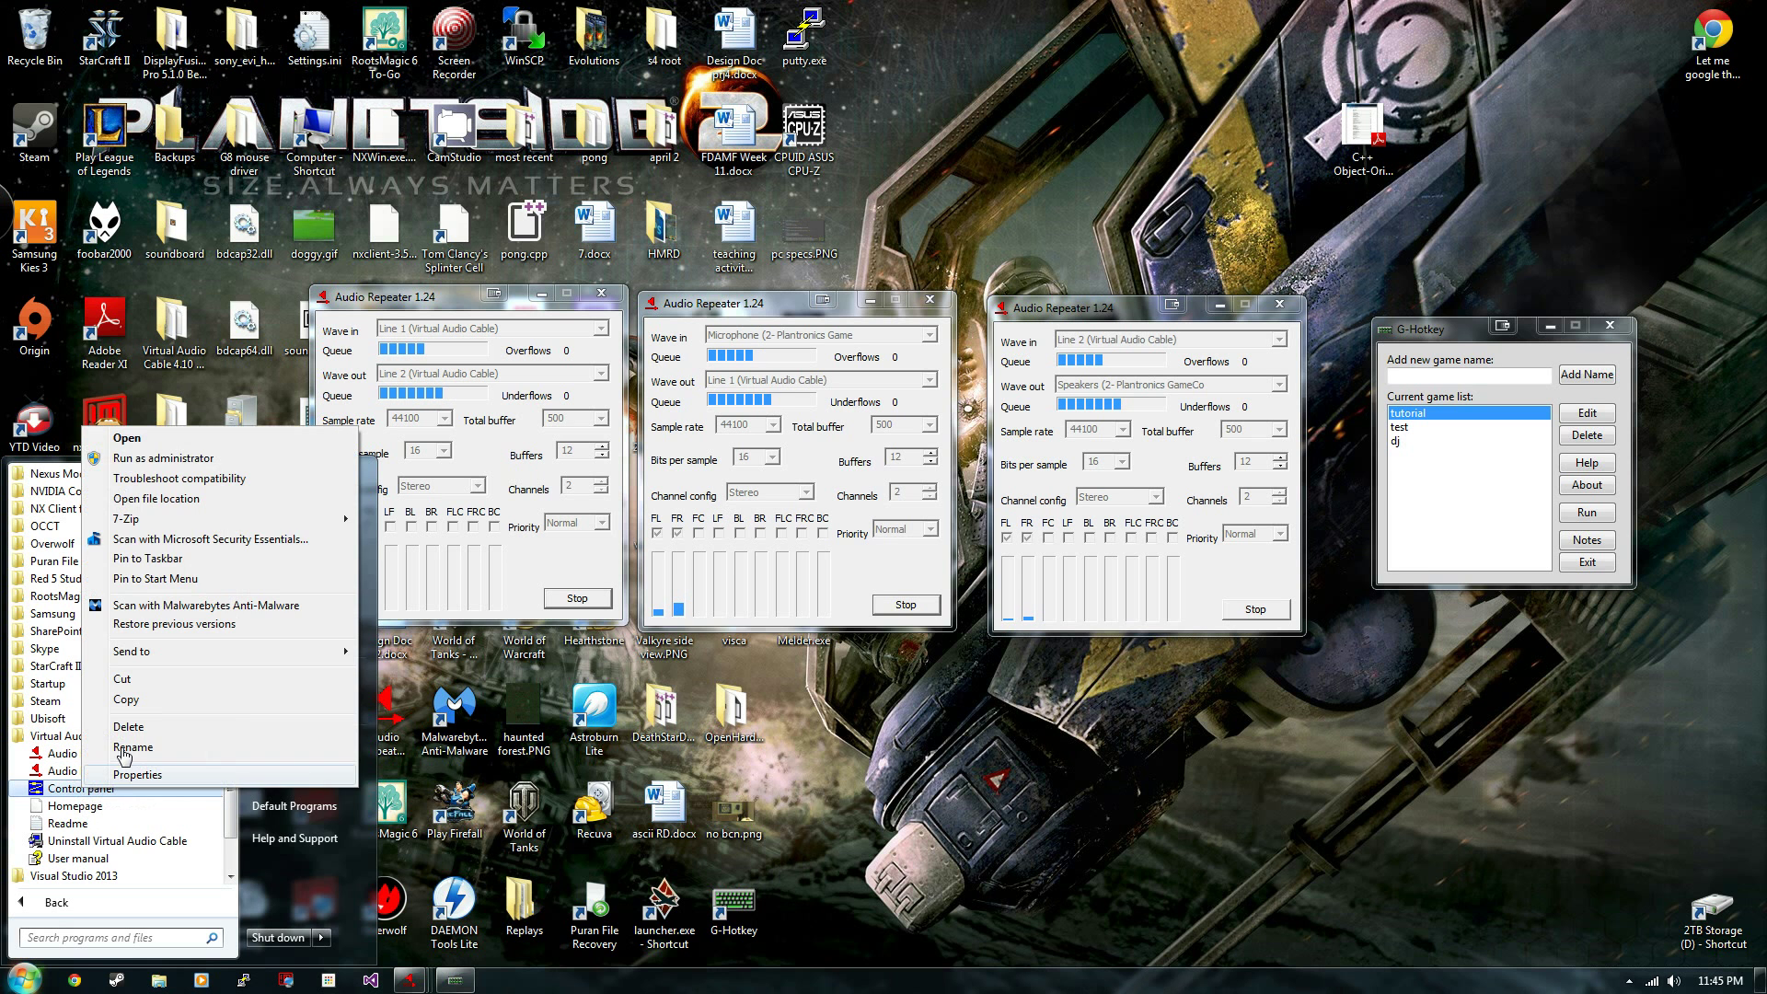
{"action": "left_click", "coordinate": [175, 463]}
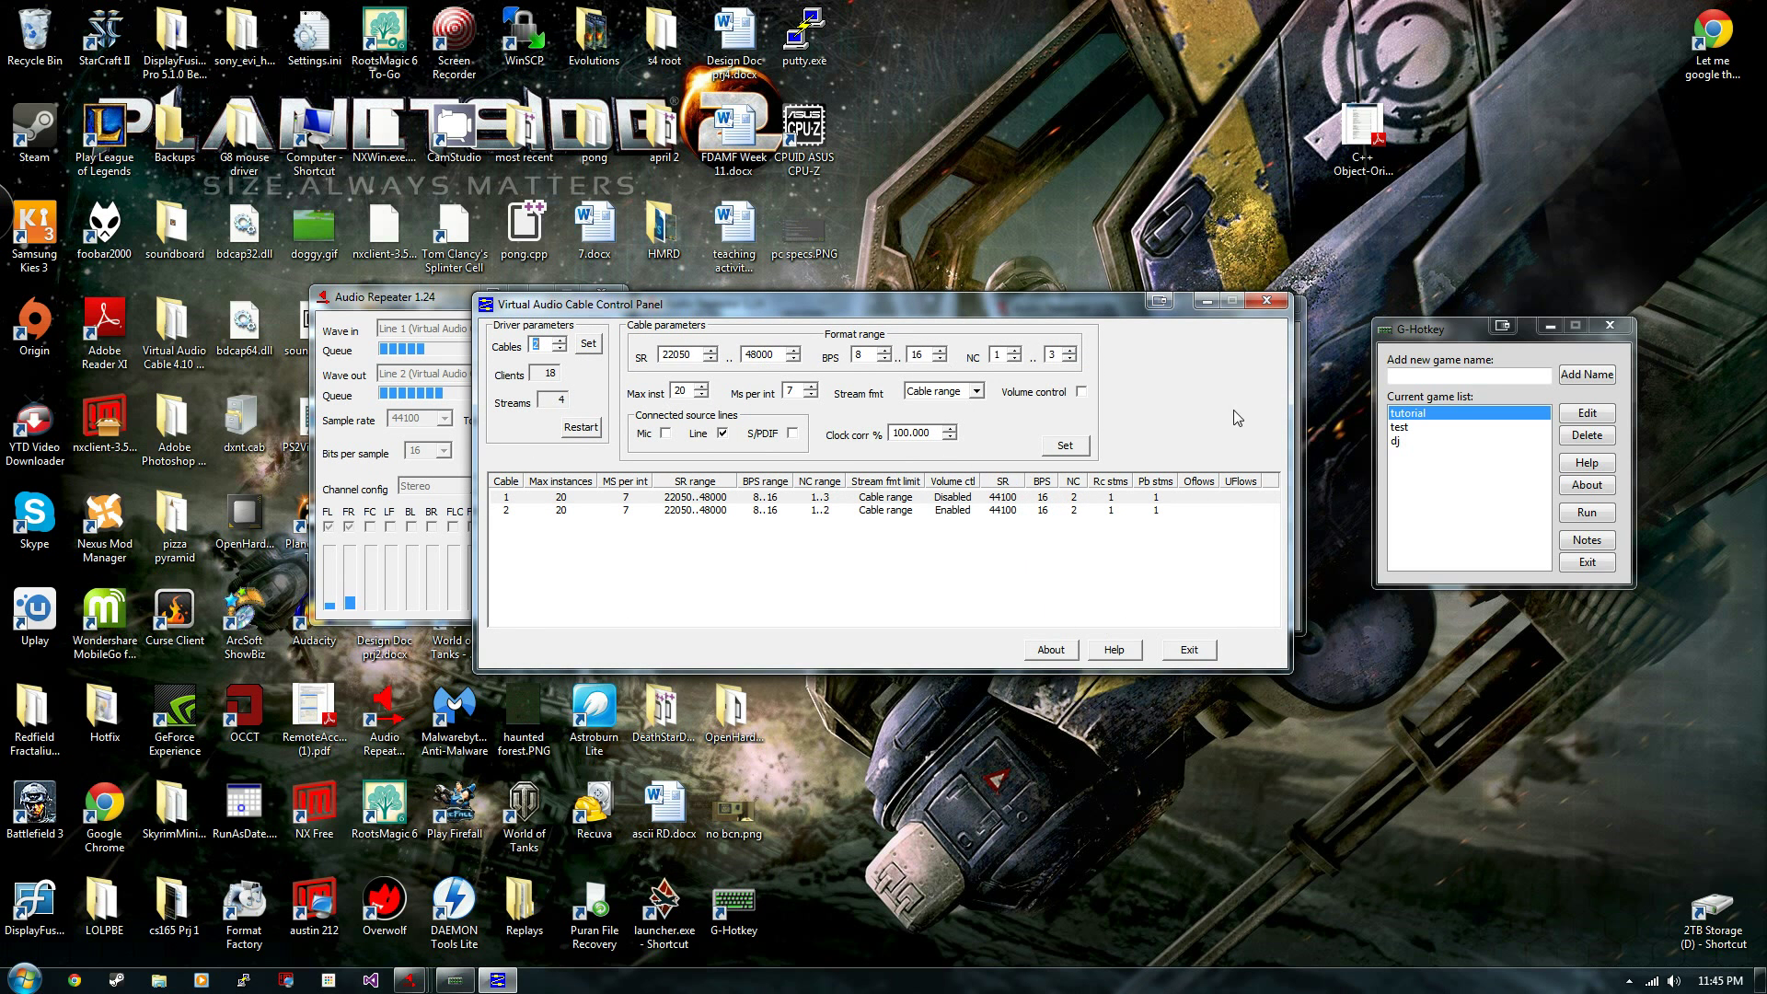
{"action": "left_click", "coordinate": [558, 341]}
{"action": "left_click", "coordinate": [1266, 300]}
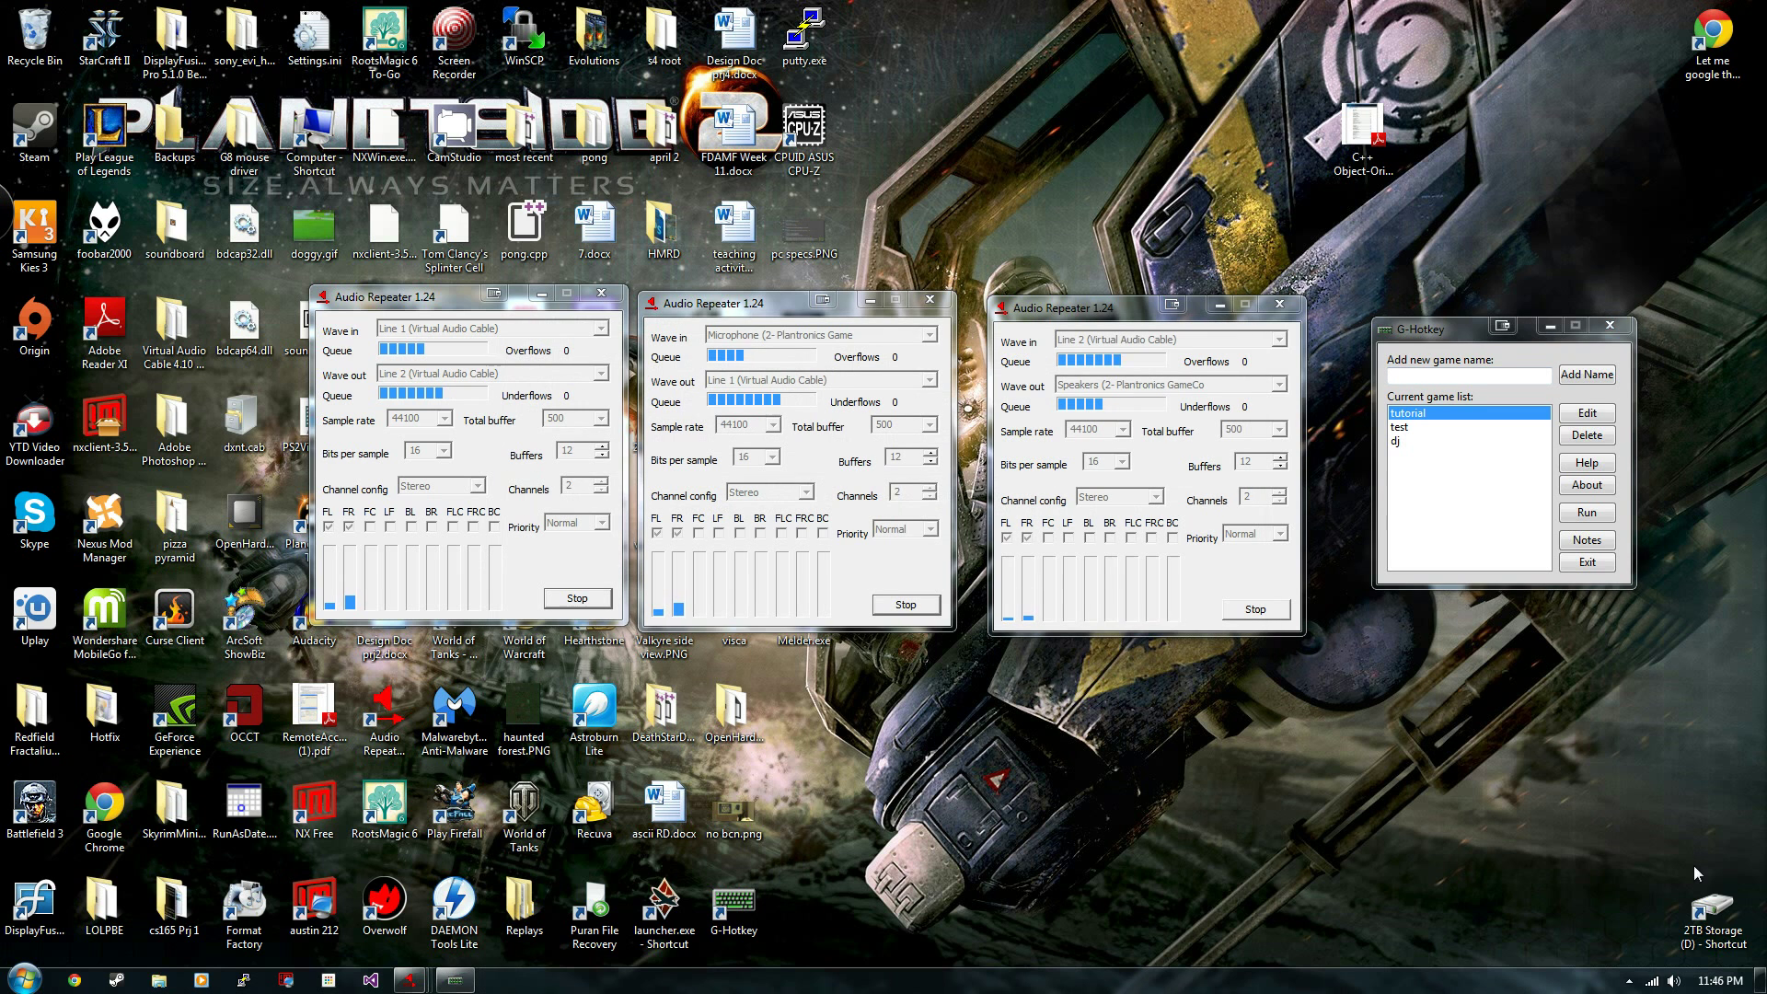